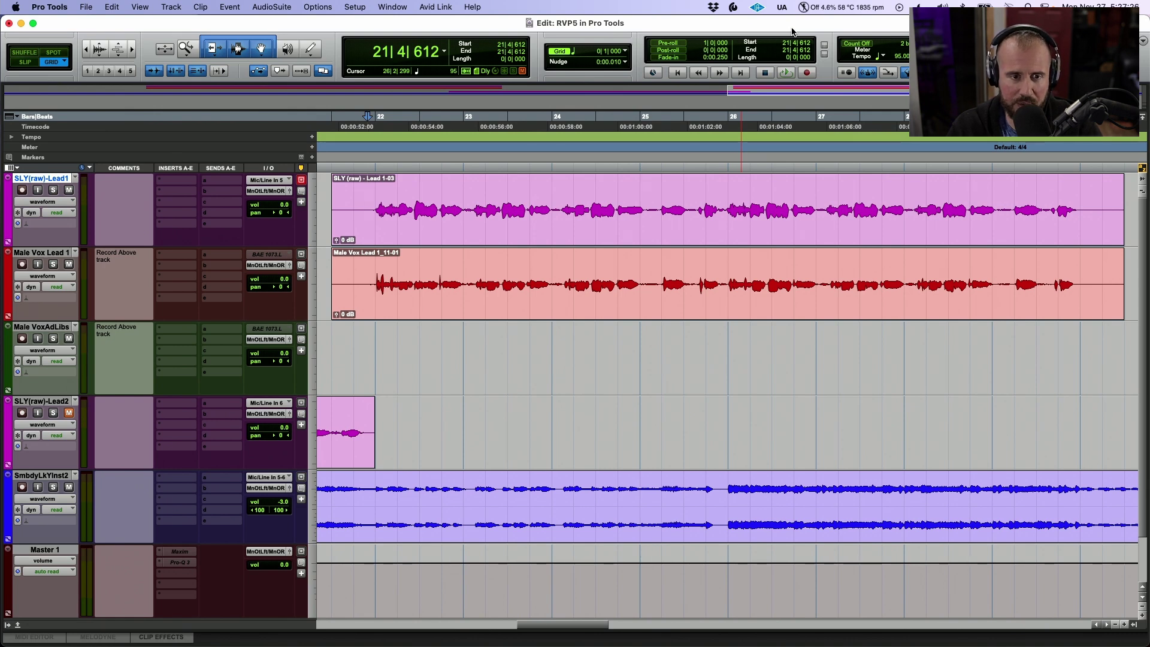
- Play the session briefly, then launch AudioSuite > Synchro Arts > Revoice Pro Link and start a new linked session
key("space")
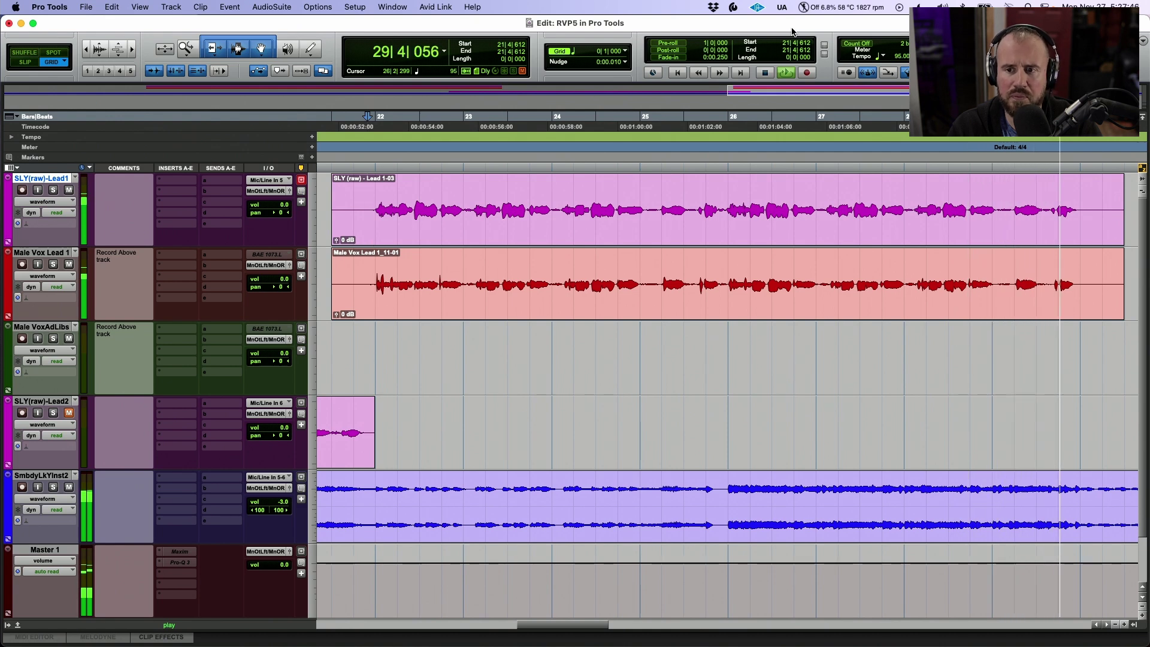
key("space")
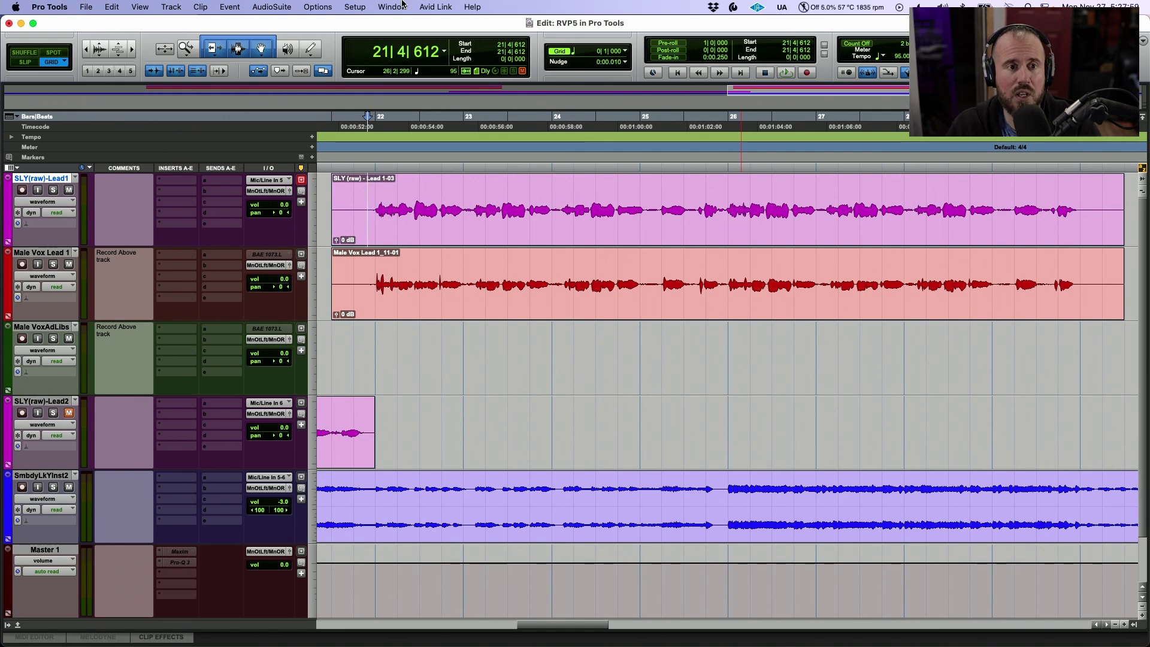
left_click(272, 8)
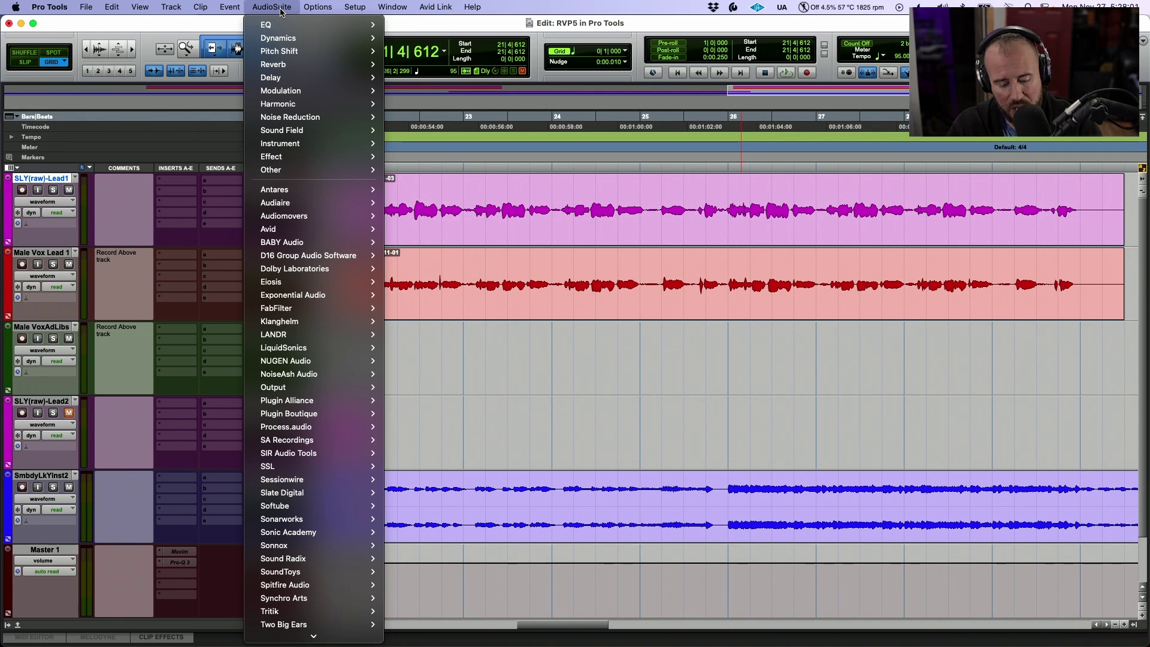
type("sy")
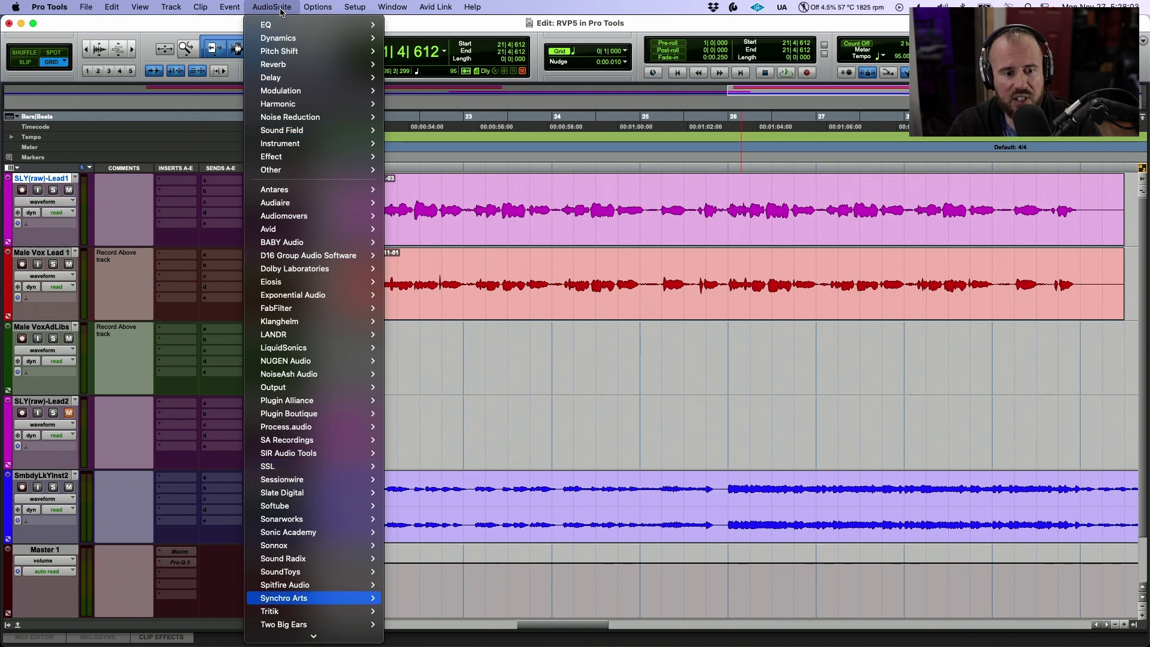
key("Right")
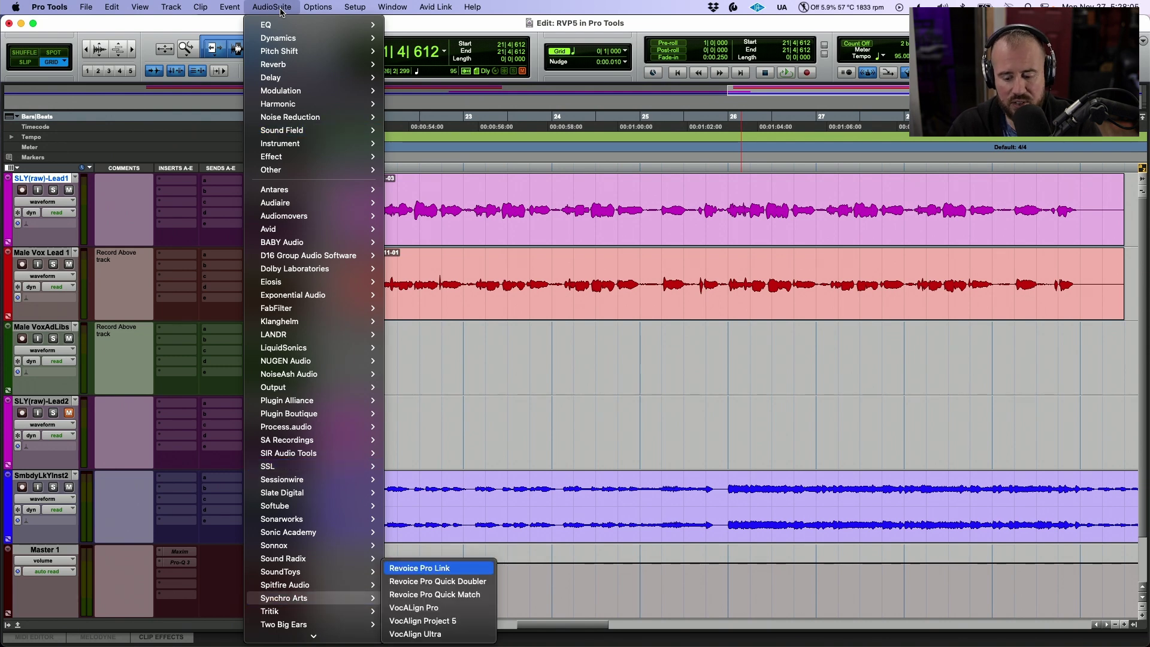
key("Return")
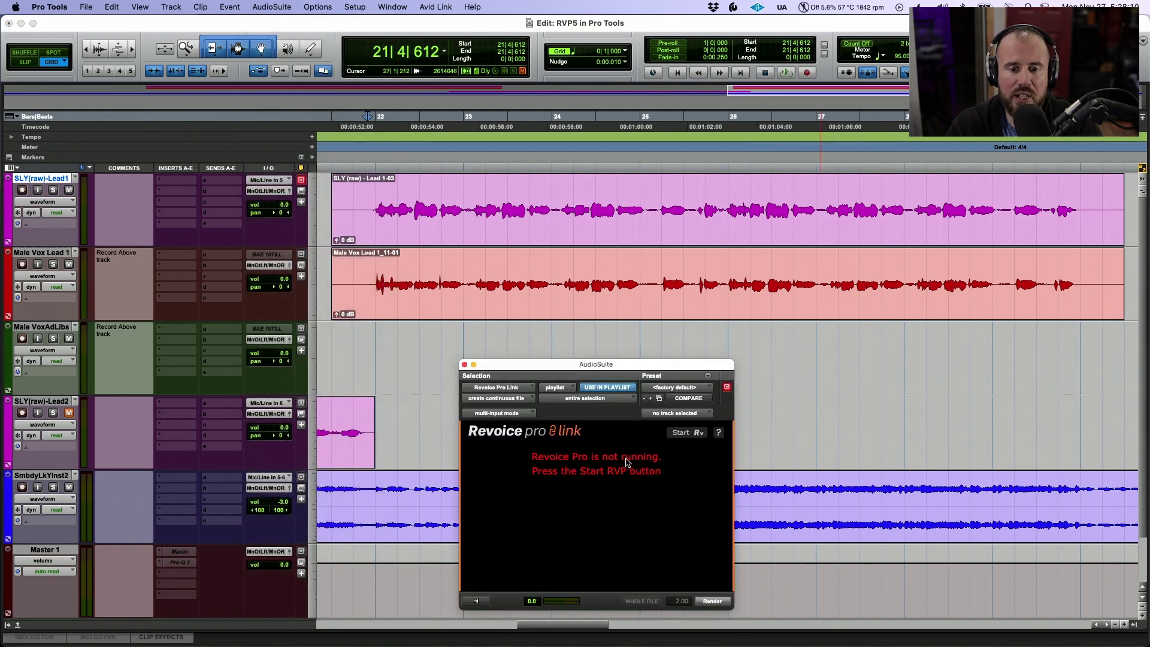
left_click(695, 436)
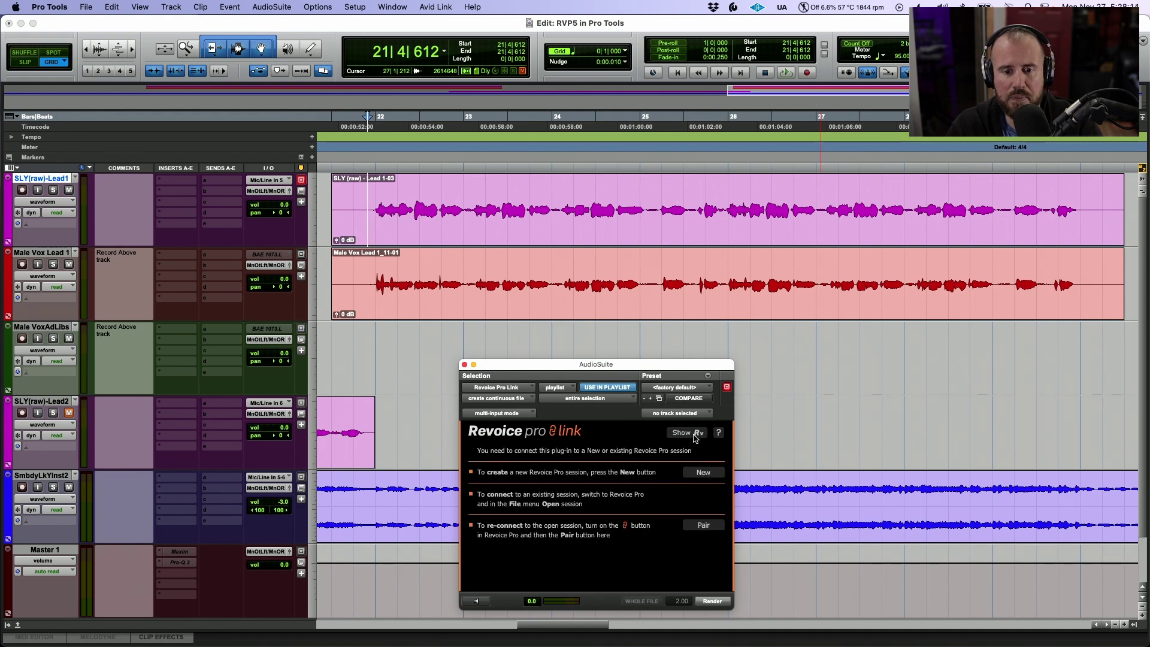
left_click(710, 474)
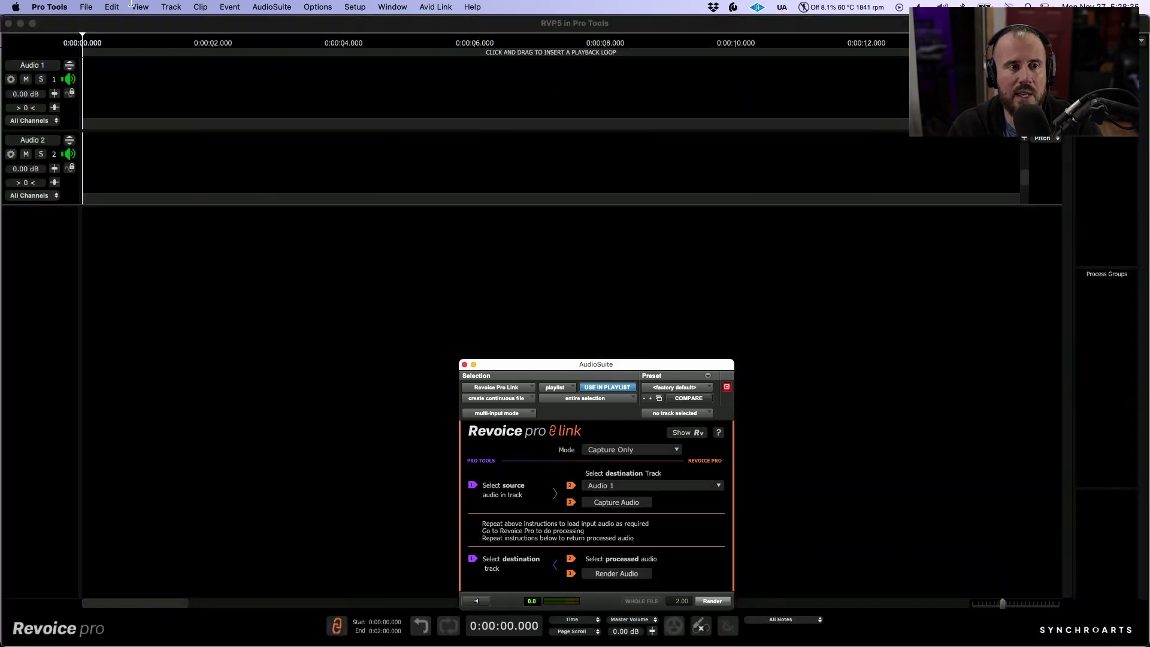
- Name the Revoice Pro tracks 'Lead Vox' and 'Lead Vox Dbl', widen the header column, and return to Pro Tools
left_click(102, 25)
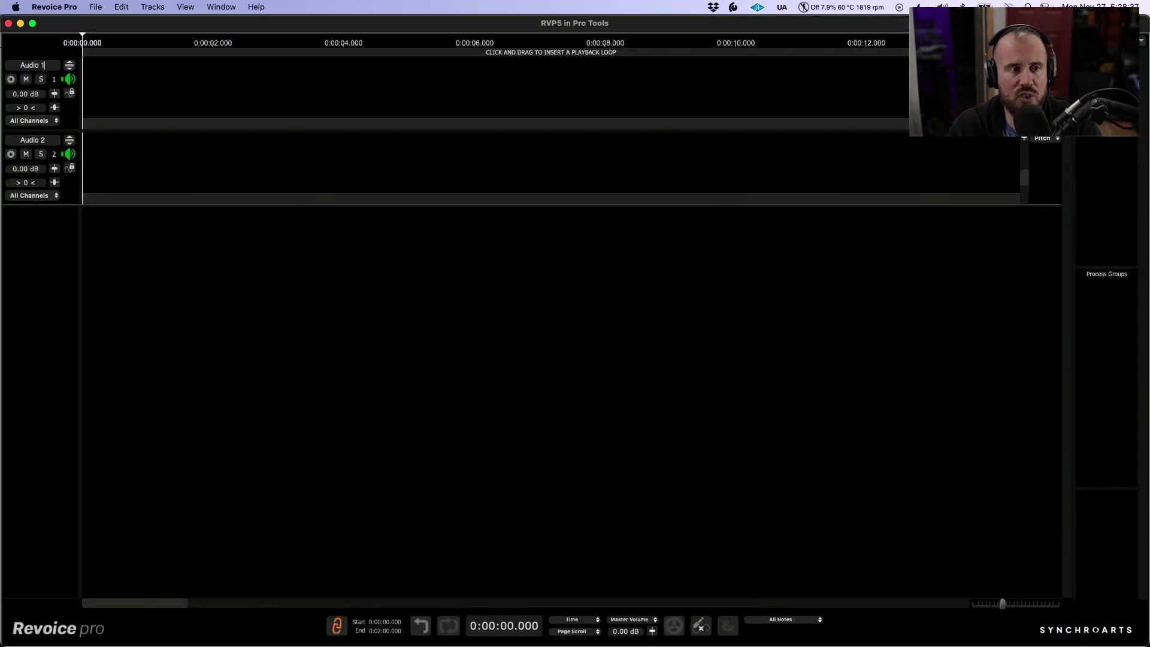
double_click(33, 64)
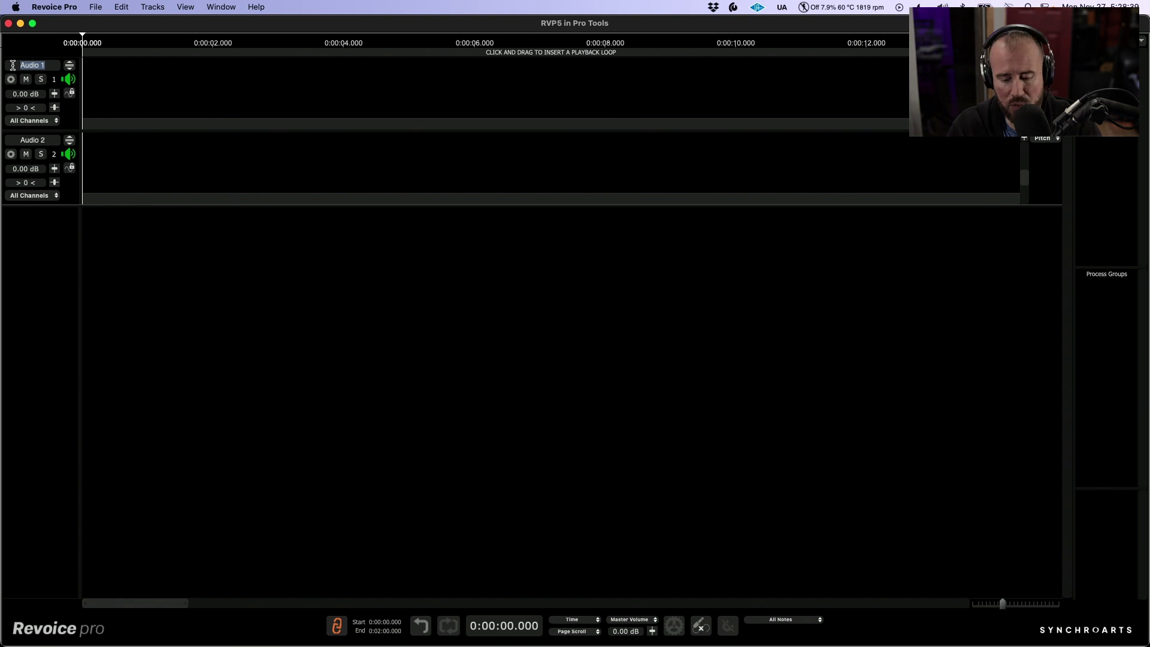
type("Lead Vox")
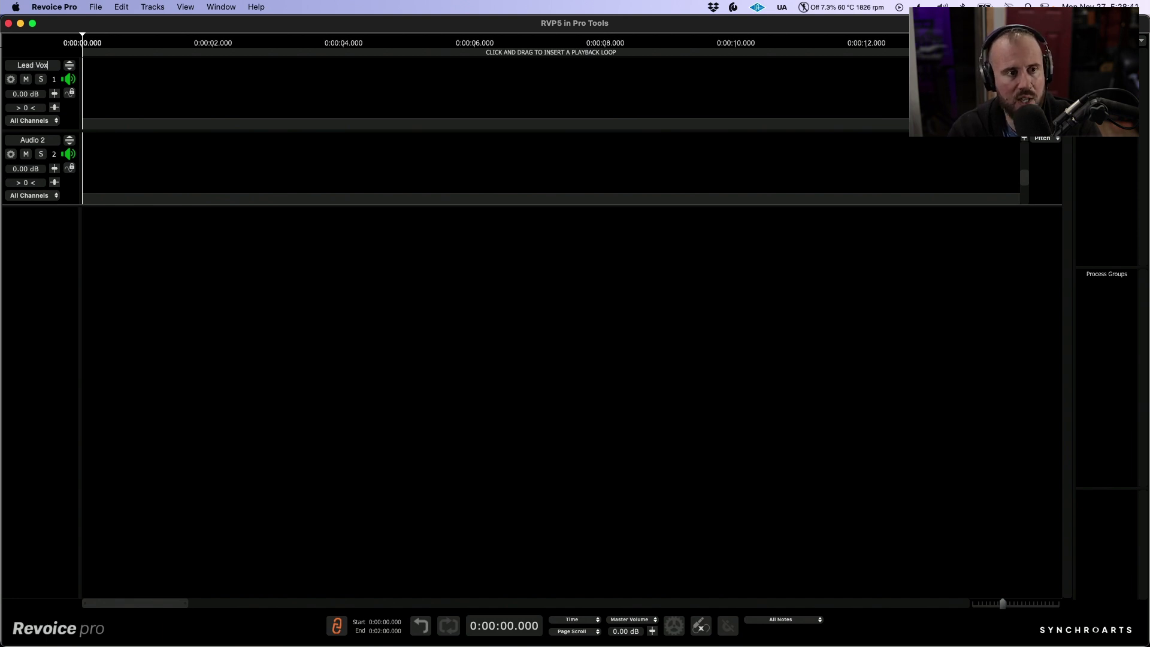
key("Tab")
key("Tab")
key("Tab")
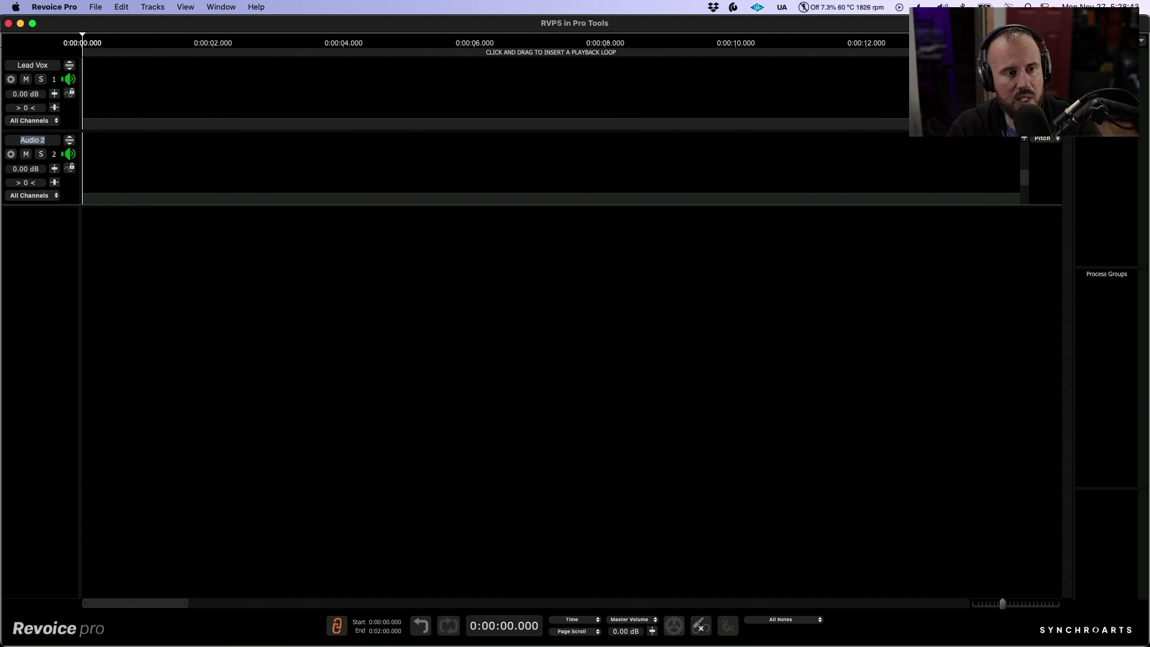
type("Lead Vox Dbl")
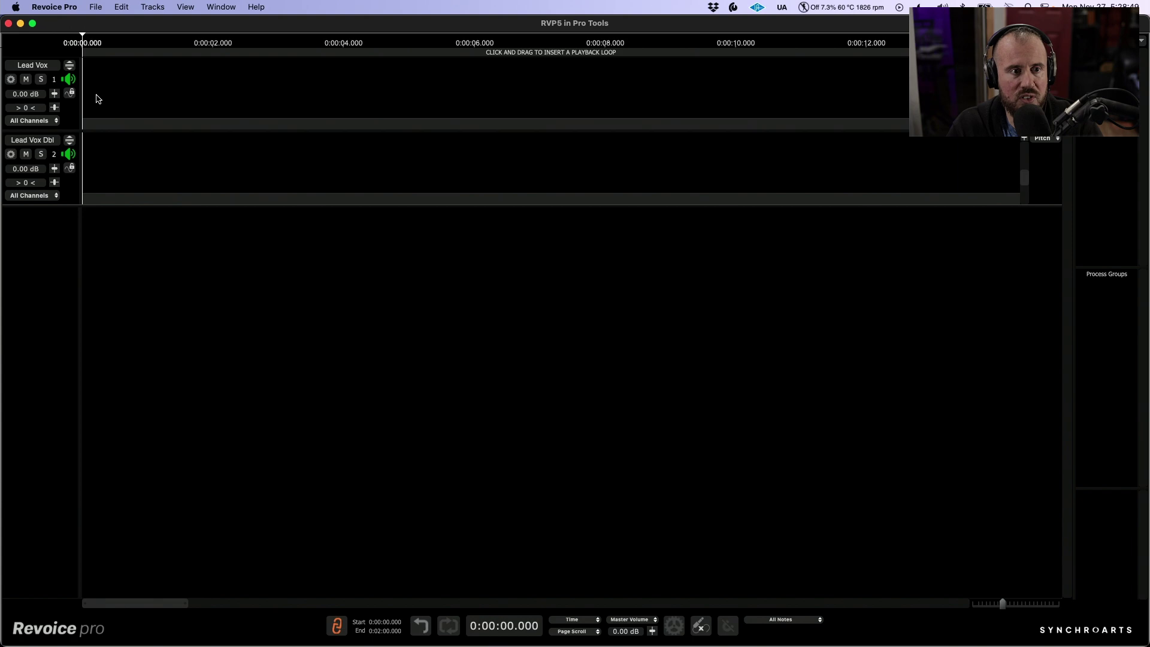
left_click_drag(82, 104, 194, 107)
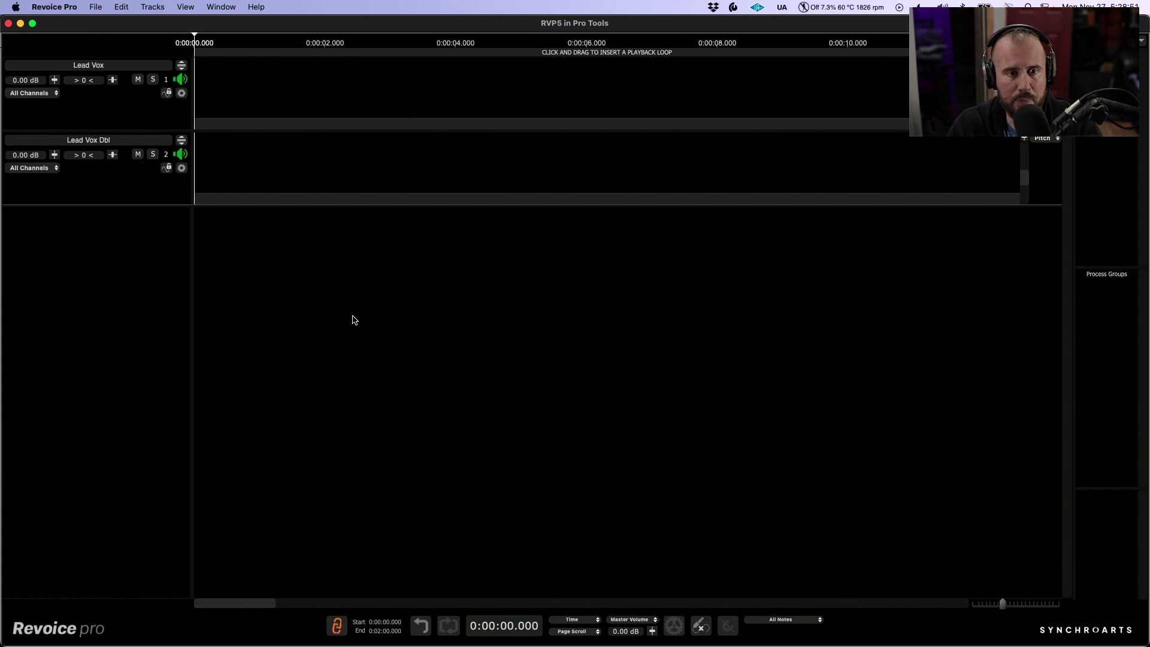
key("super+Tab")
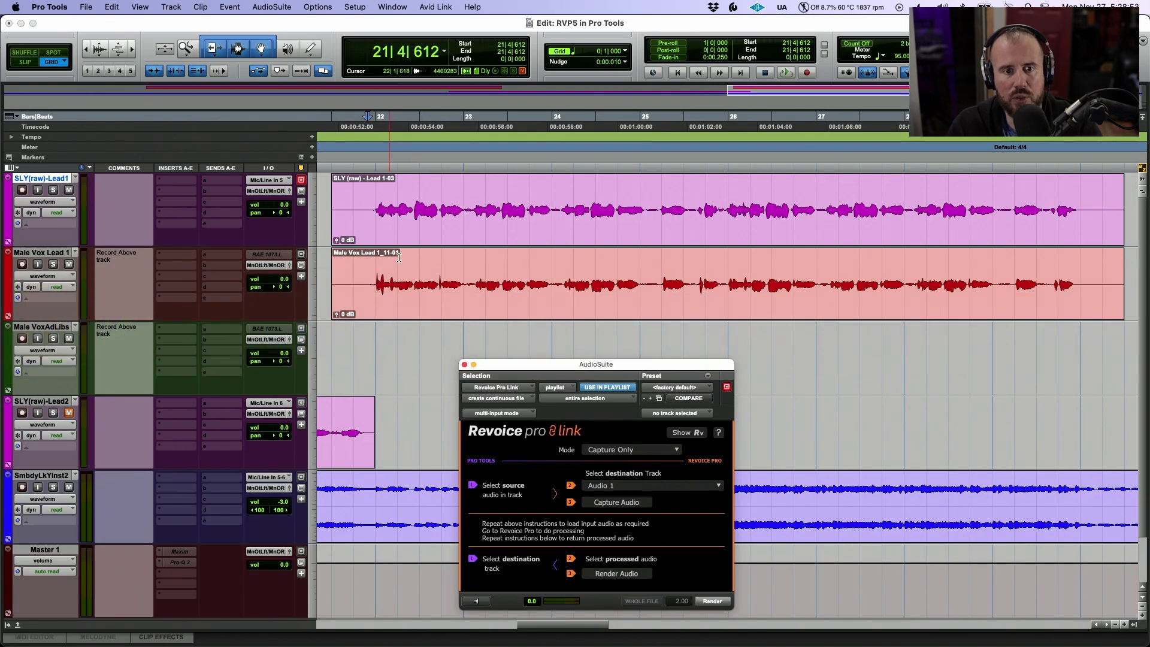
- Capture the SLY (raw) lead clip into Lead Vox using Capture Only mode
left_click(474, 231)
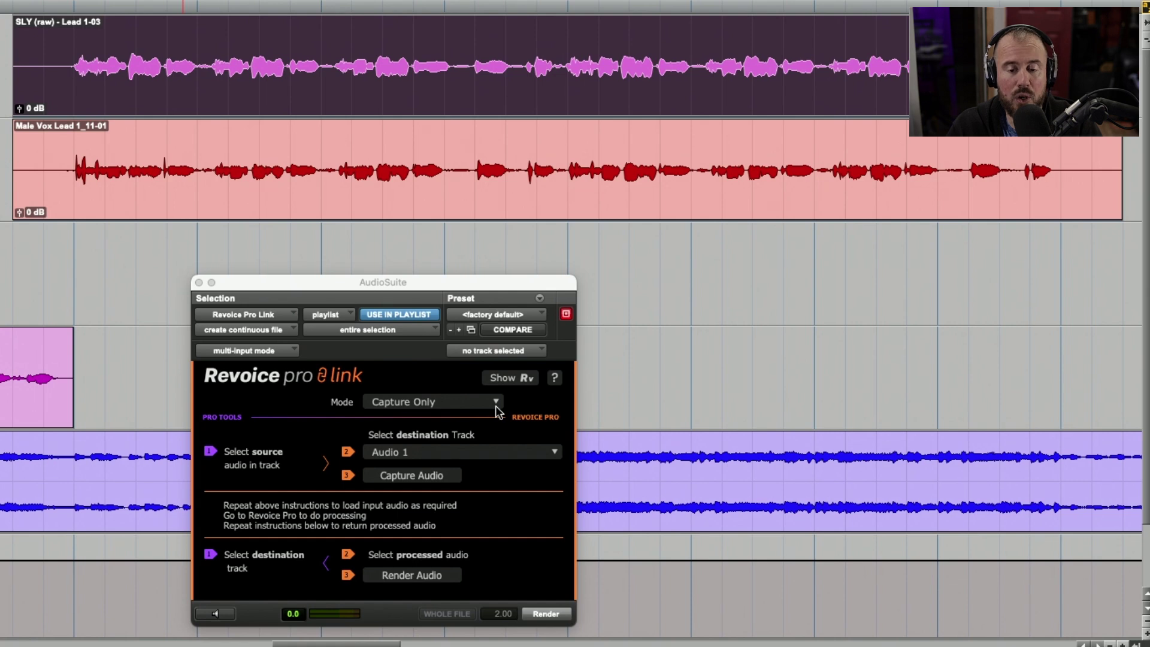
left_click(495, 406)
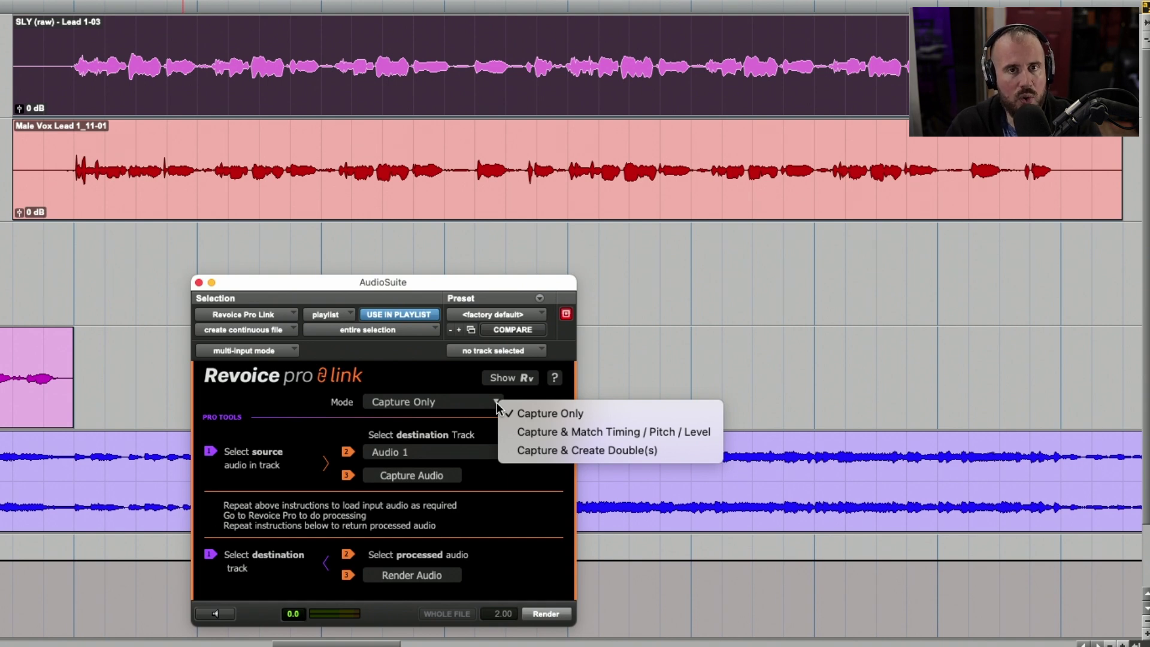
left_click(515, 412)
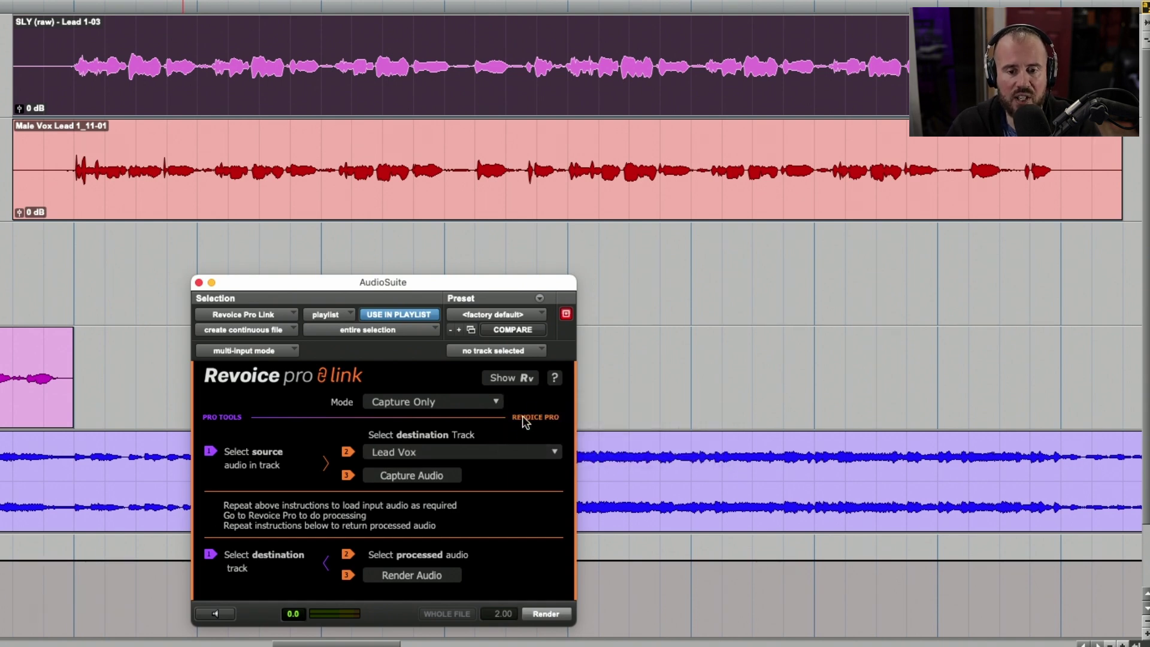
left_click(539, 452)
left_click(572, 464)
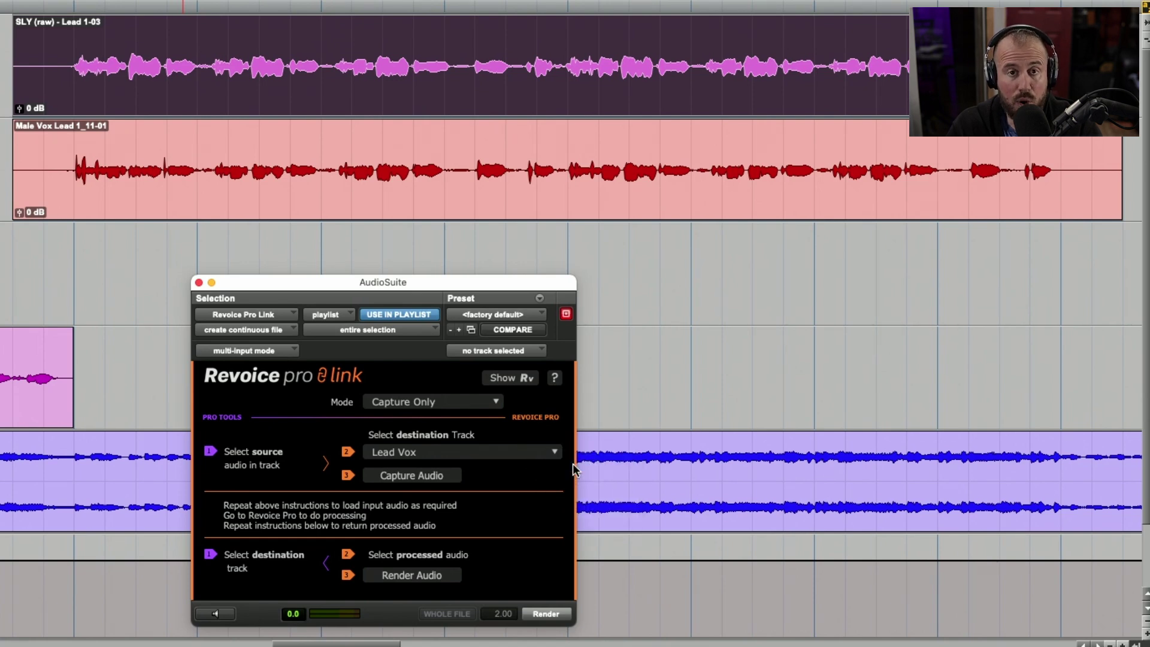
left_click(415, 475)
- Capture the Male Vox Lead clip into Lead Vox Dbl, then return to Revoice Pro
left_click(482, 196)
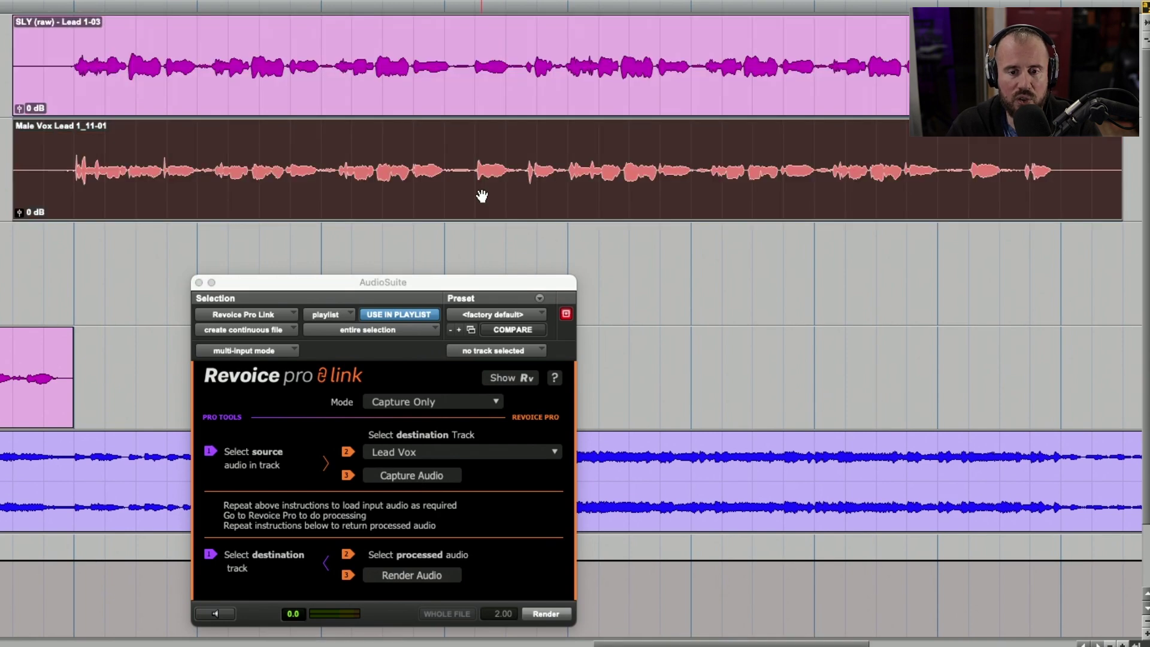
left_click(529, 452)
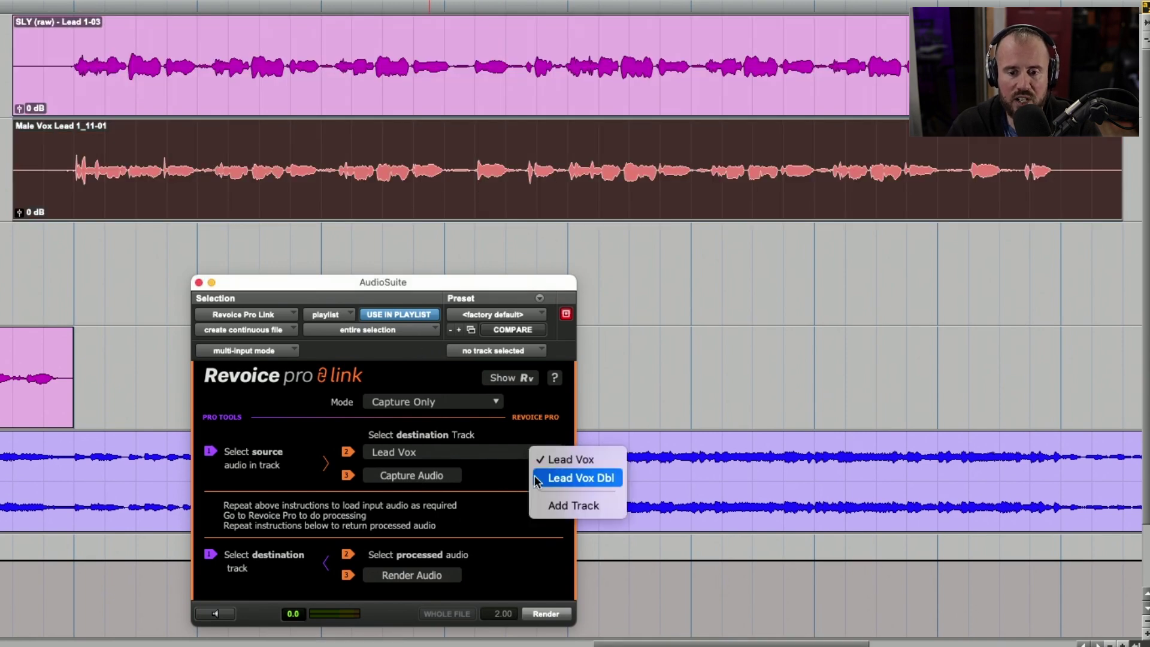
left_click(575, 478)
left_click(438, 477)
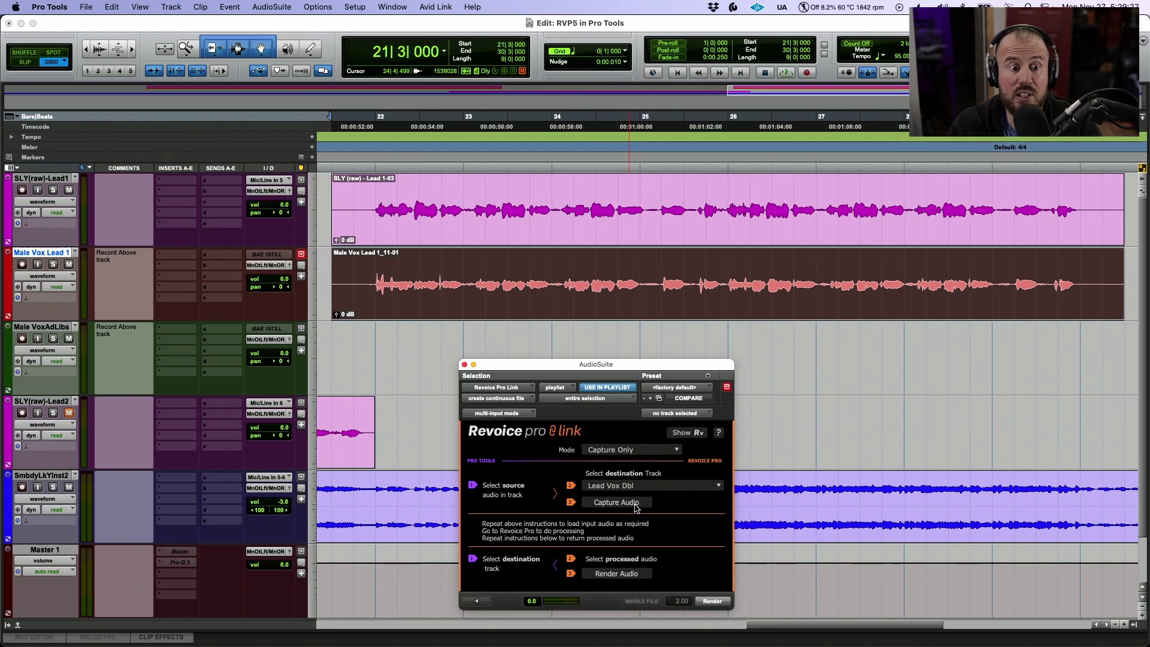
key("super+Tab")
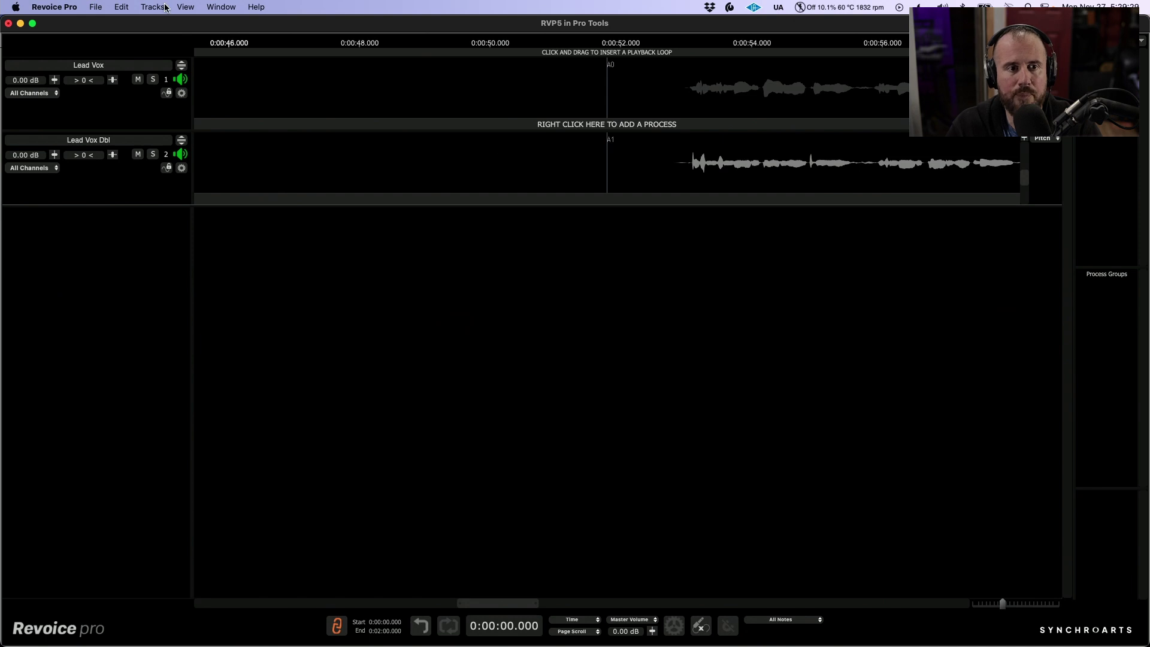
- Enlarge the tracks, set the playhead to 0:00:52.930, solo Lead Vox and expand it alone
left_click(152, 7)
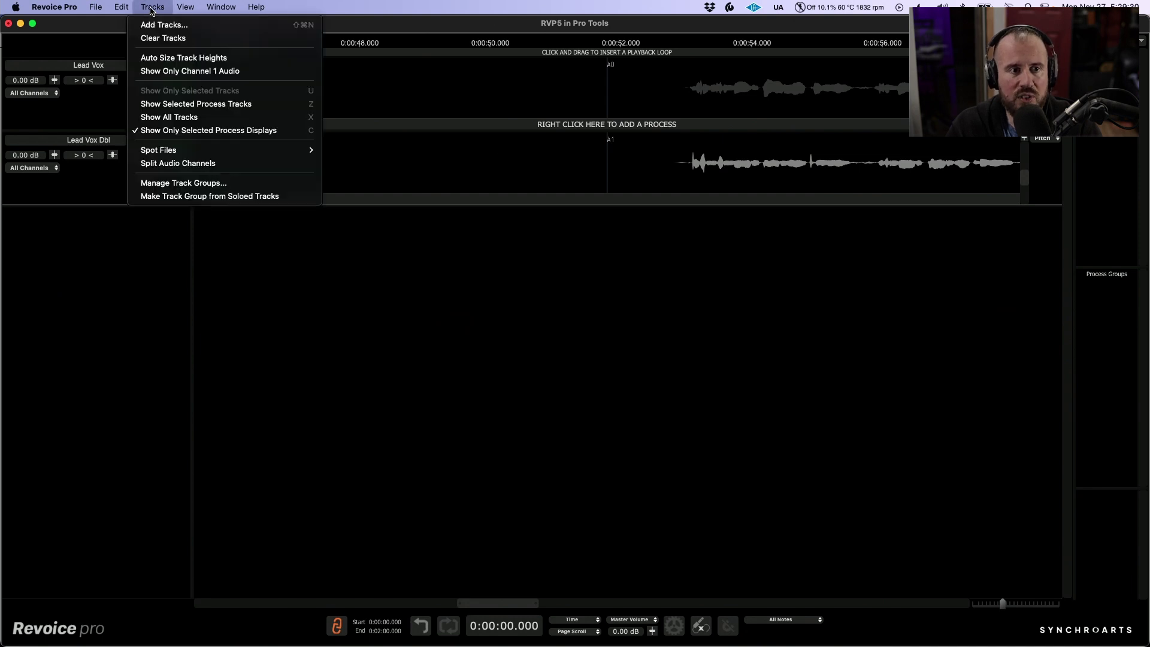
left_click(165, 58)
left_click(681, 148)
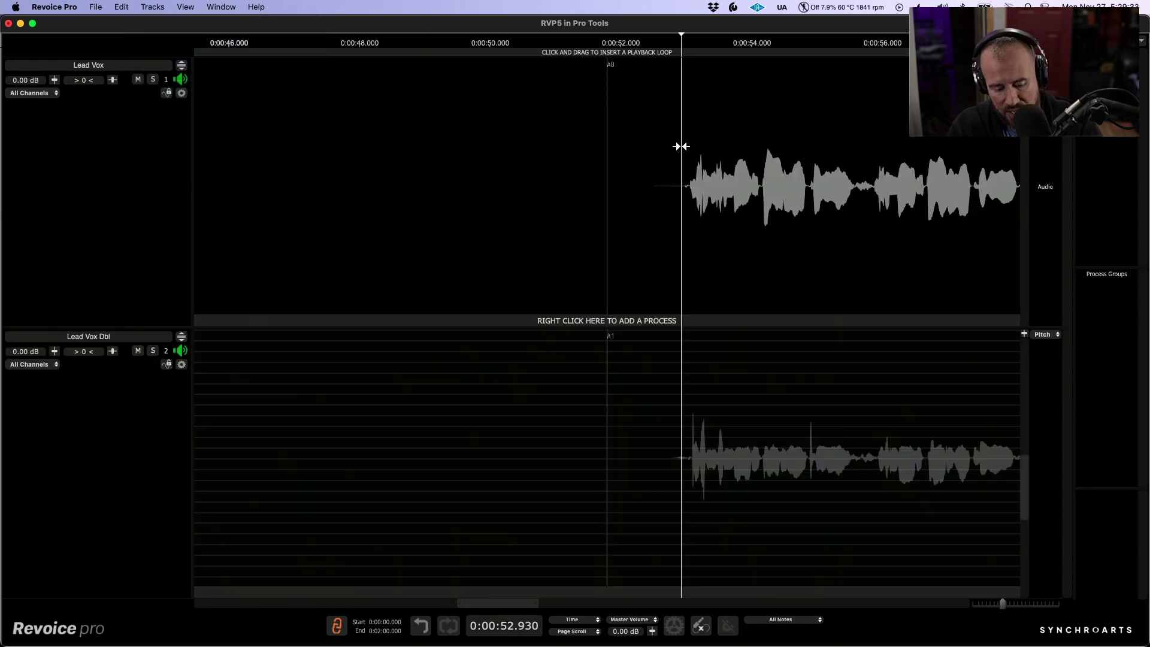
scroll(657, 131, "down", 5)
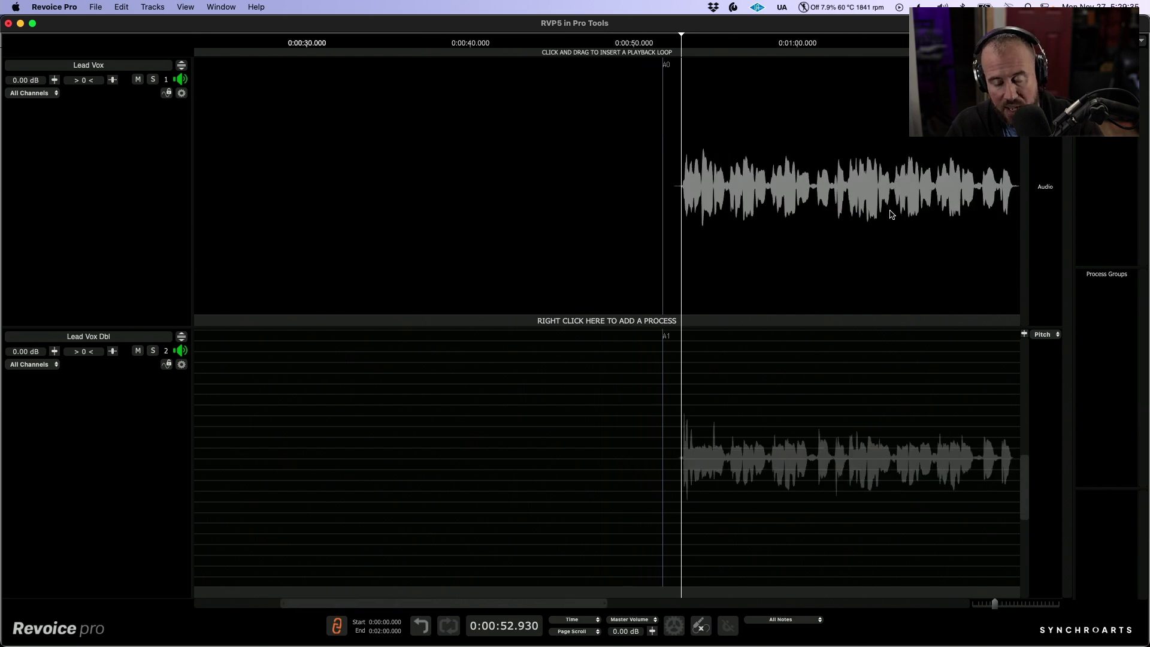
scroll(899, 214, "right", 5)
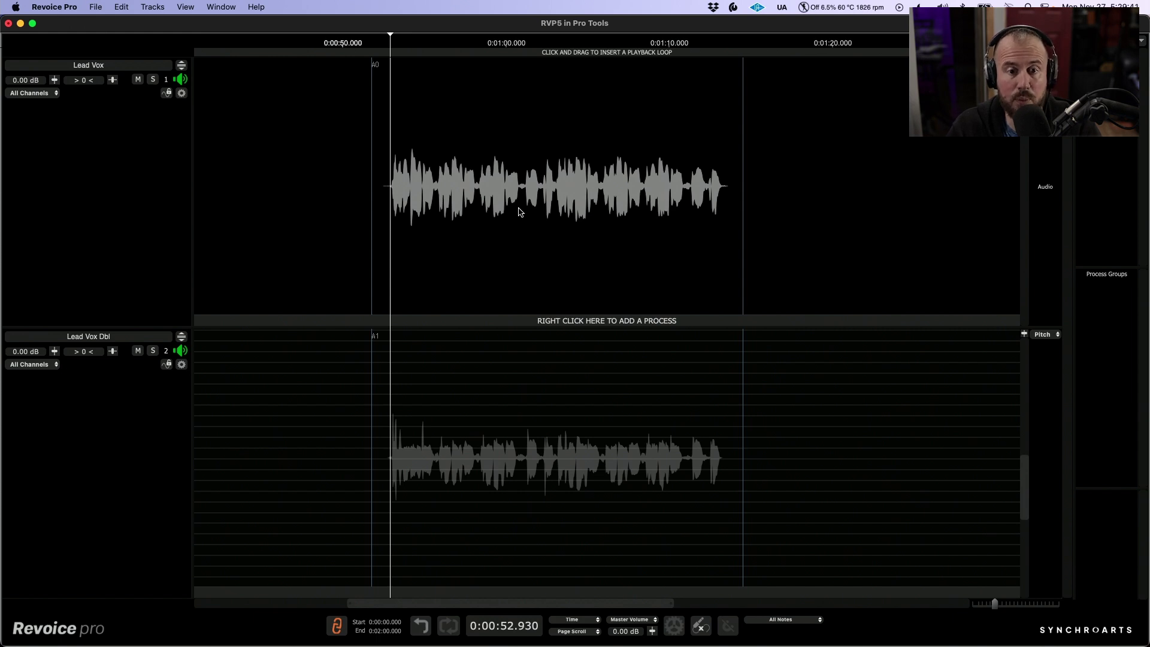
left_click(153, 80)
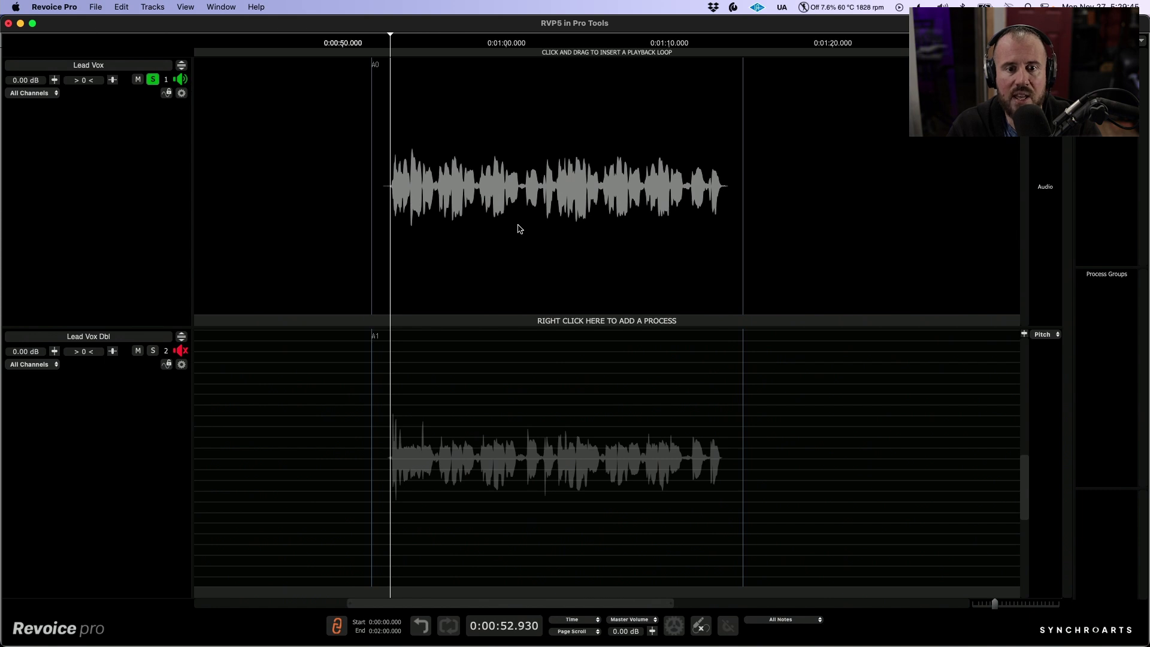
left_click(182, 65)
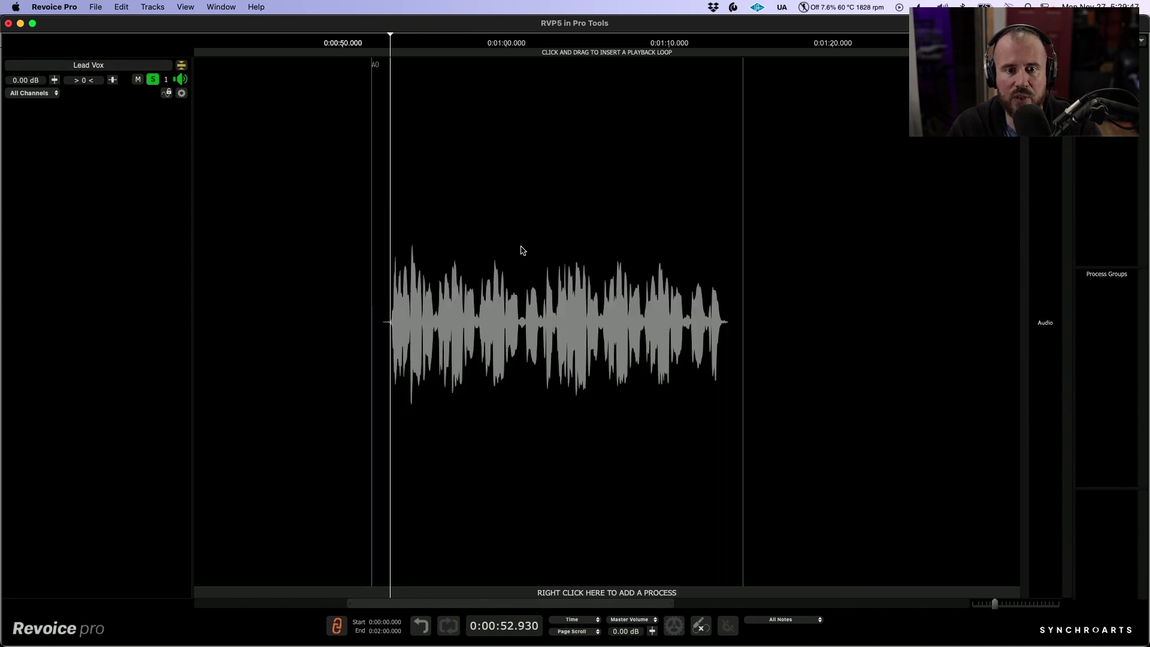
- Add an Adjust Pitch / Timing / Level process to the Lead Vox audio
right_click(529, 235)
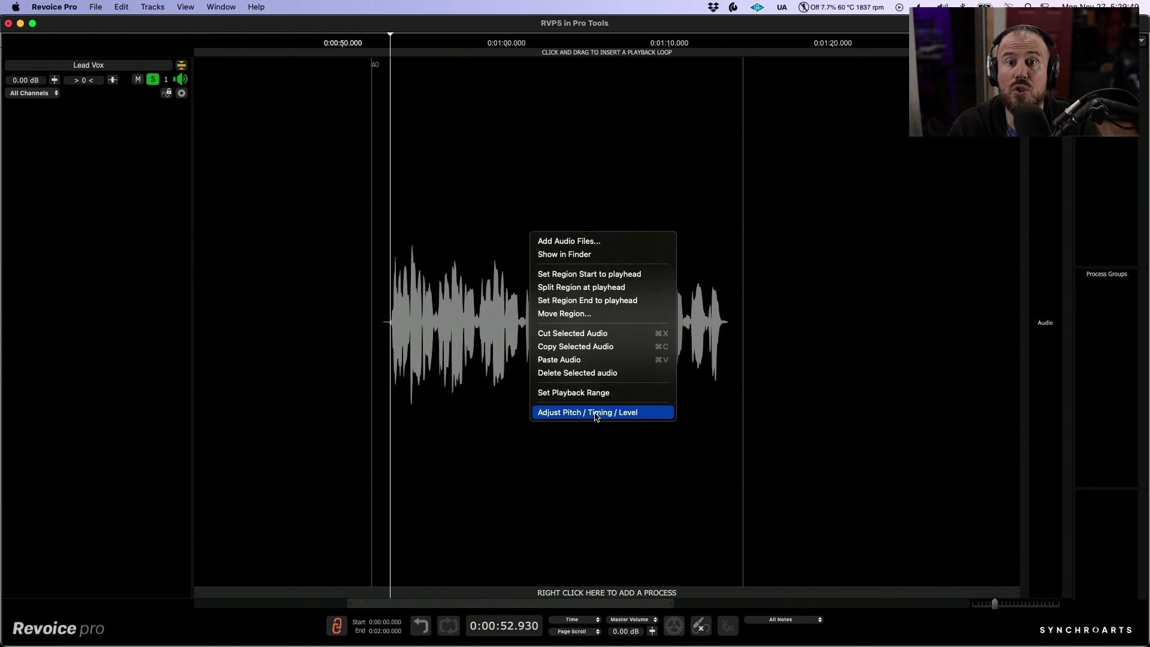
left_click(596, 413)
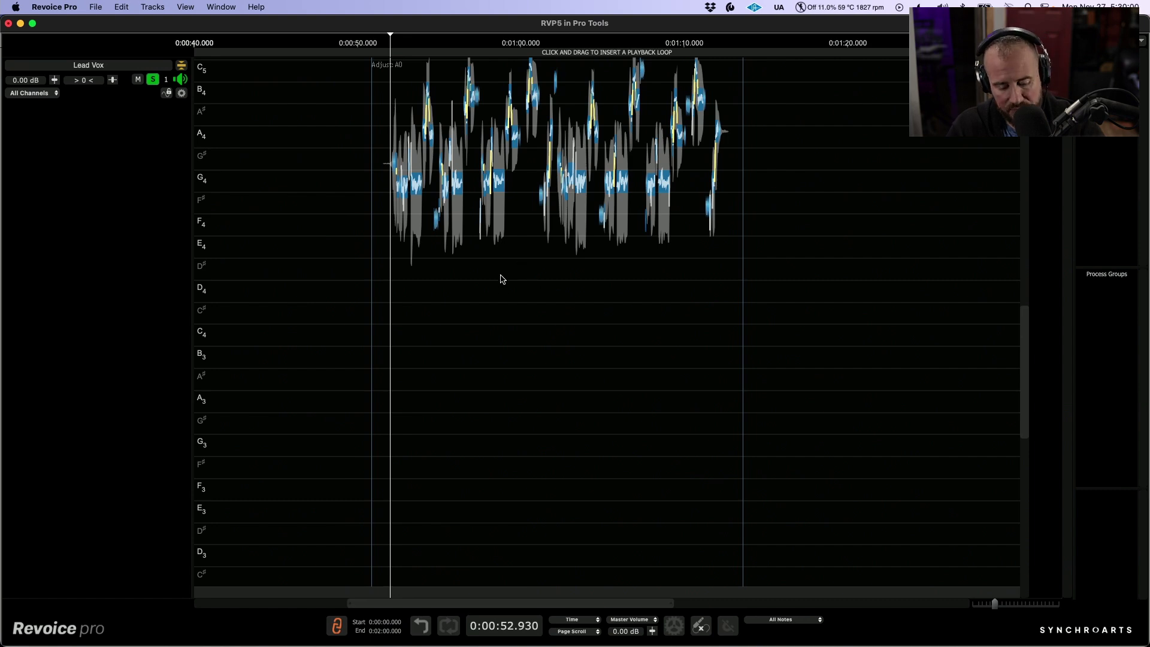
scroll(517, 313, "up", 5)
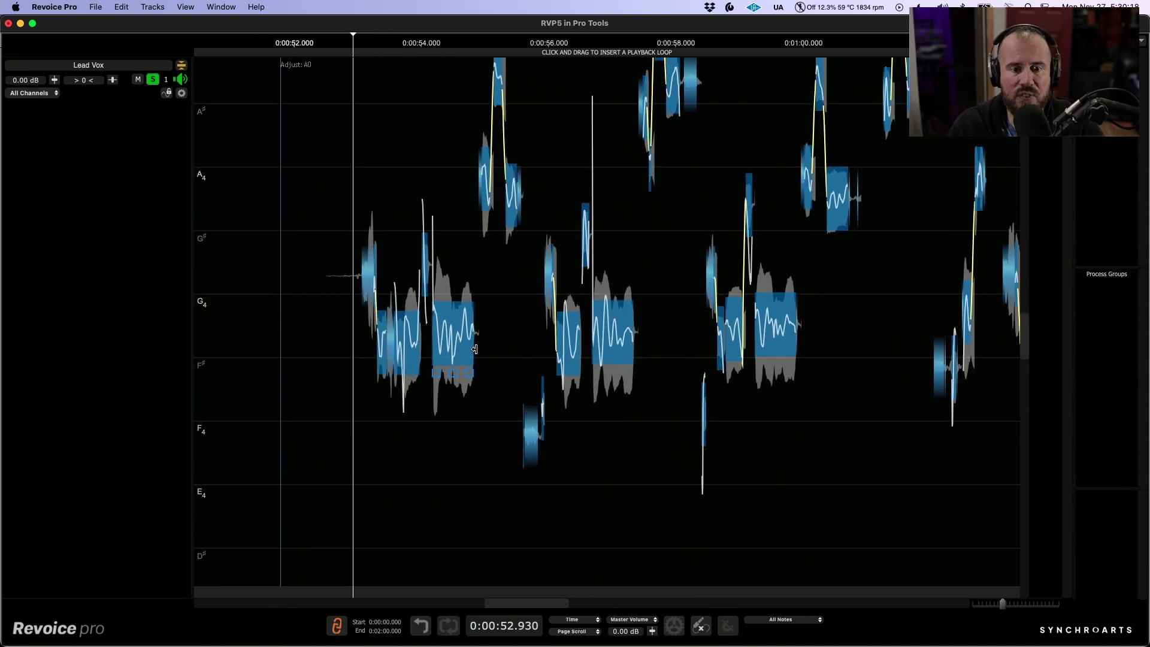
scroll(598, 343, "down", 1)
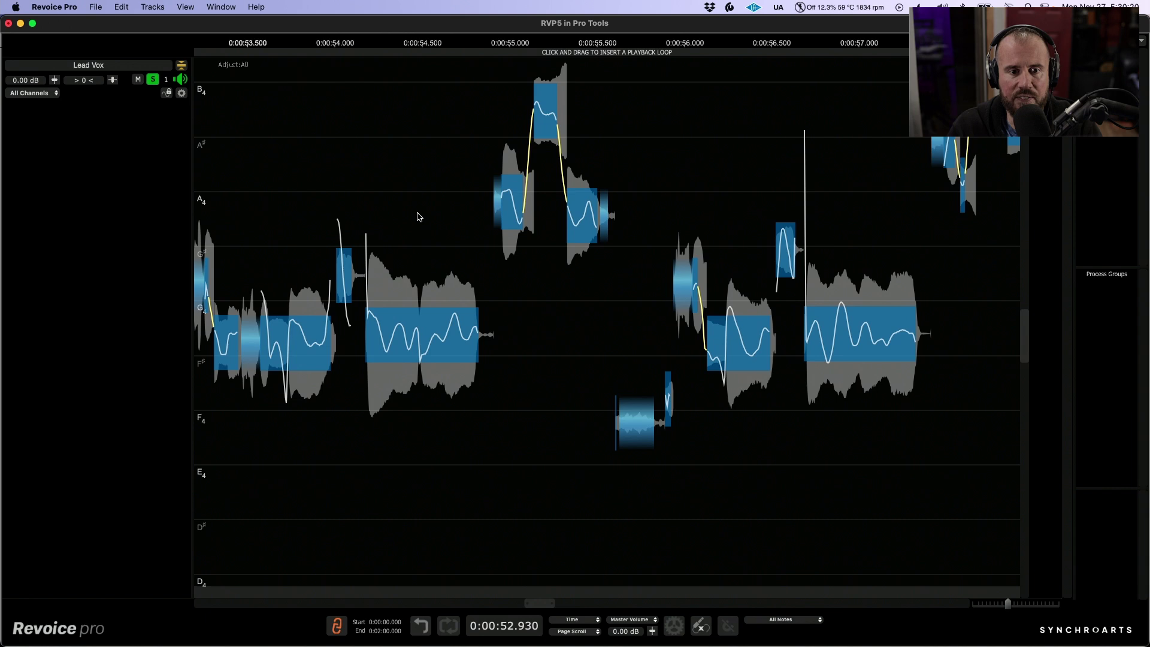
- Try edits on the G4 note near 0:55: pitch correction 100% and drift about -92%
left_click(434, 318)
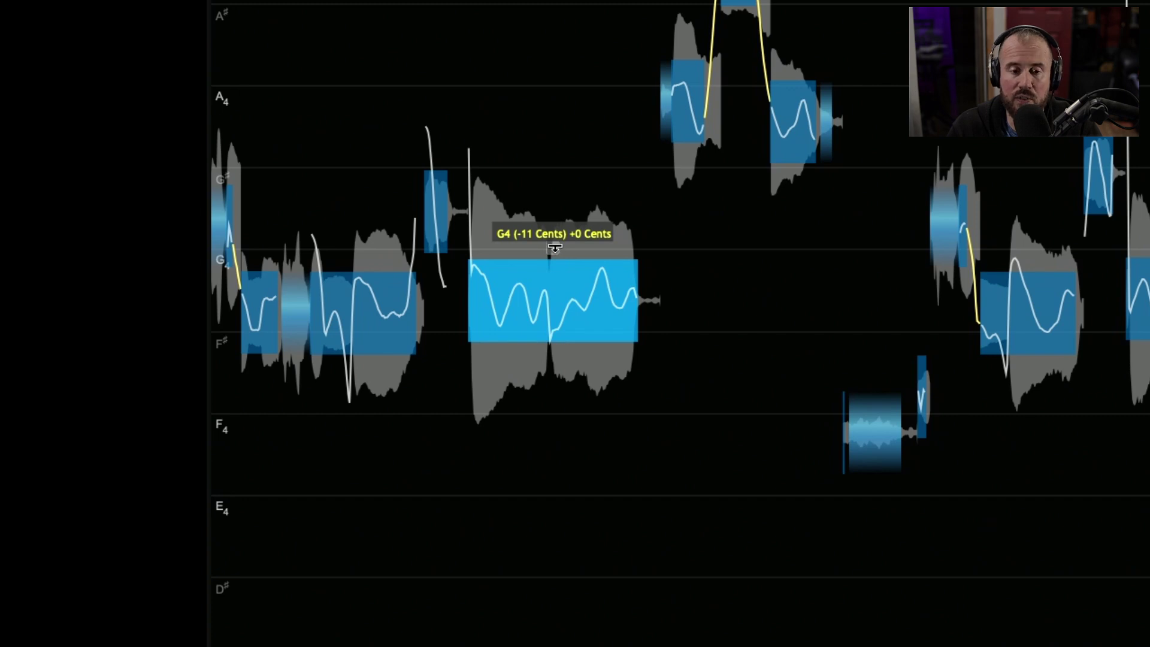
left_click_drag(555, 247, 558, 353)
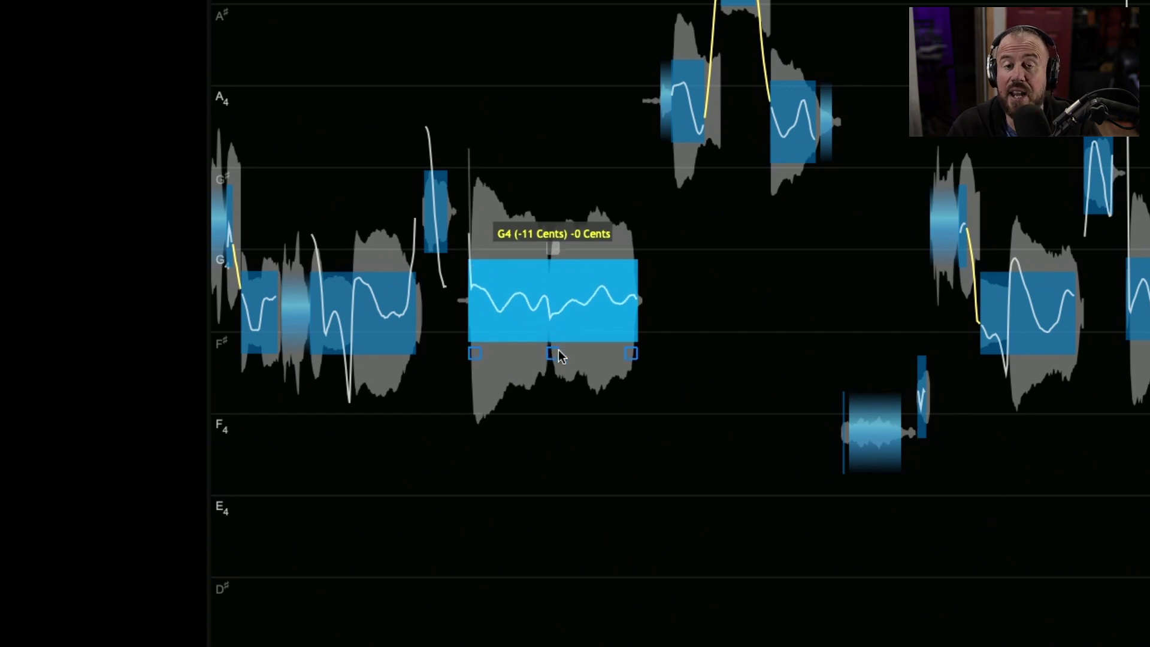
key("ctrl+z")
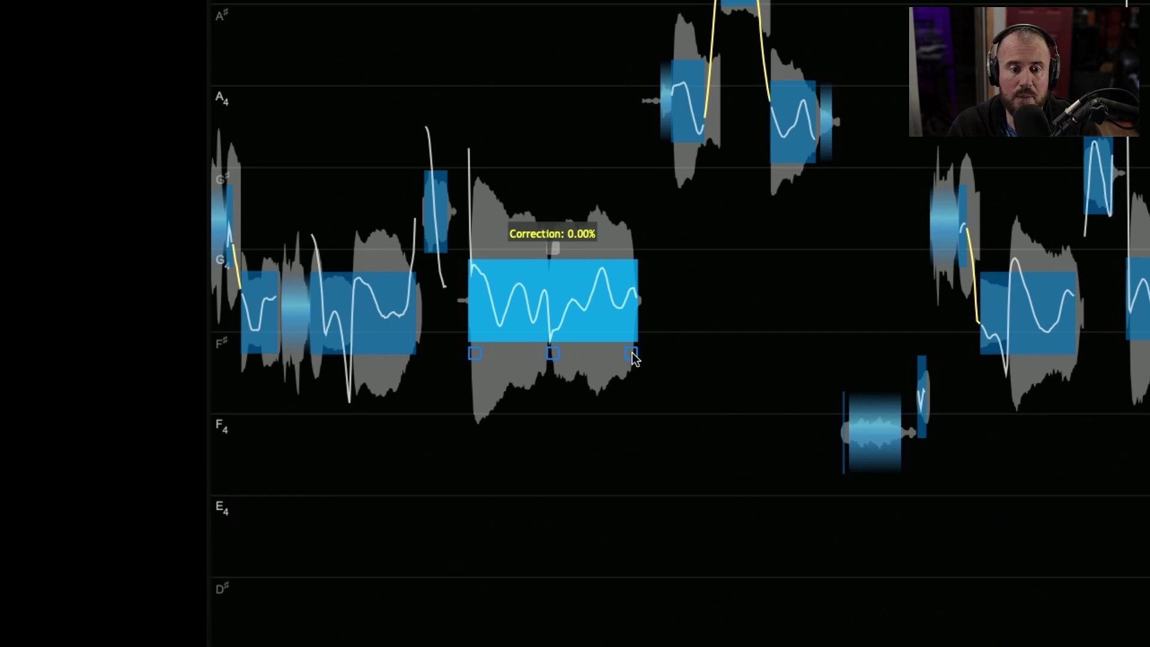
left_click_drag(631, 353, 643, 1)
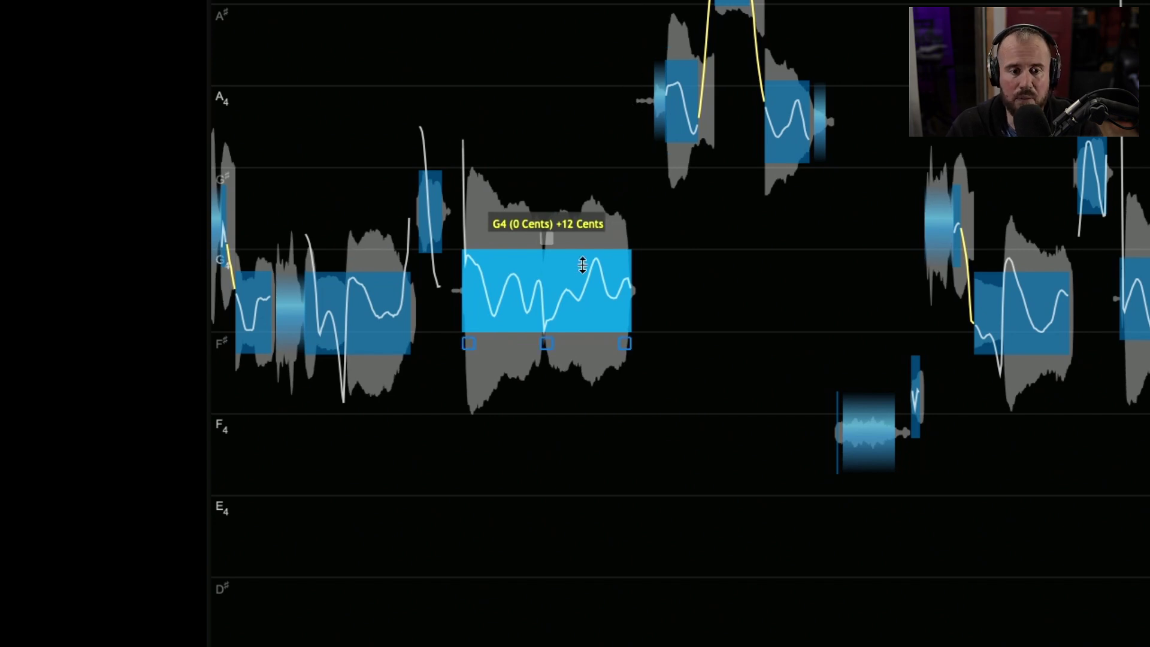
mouse_move(468, 346)
left_click_drag(468, 343, 483, 391)
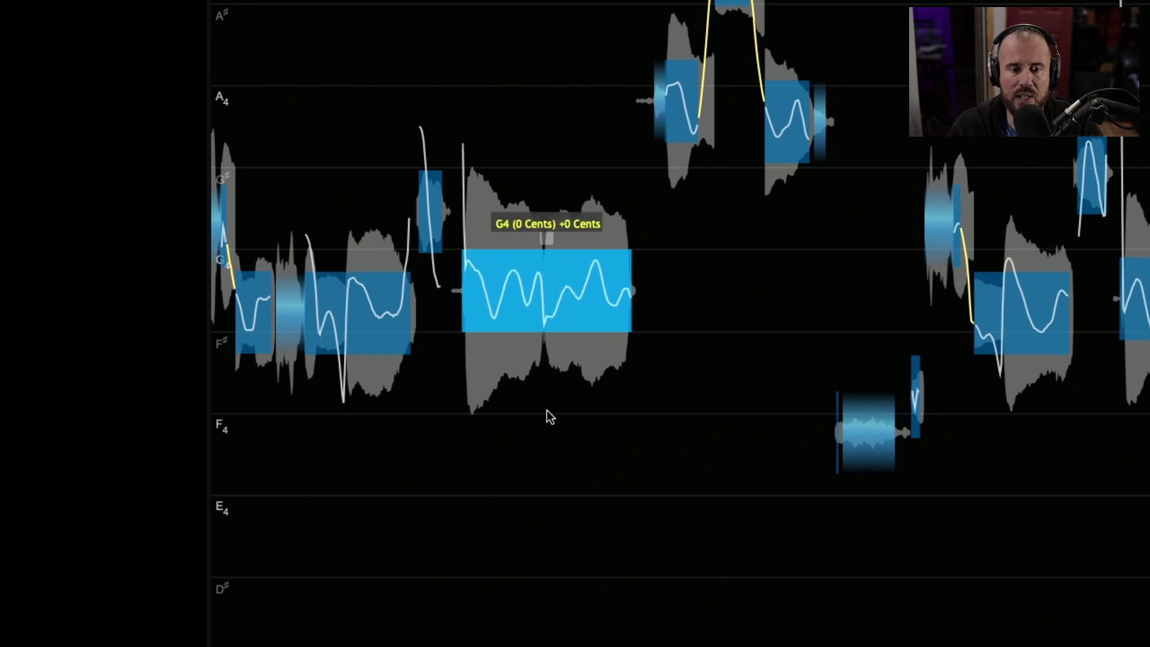
left_click(547, 345)
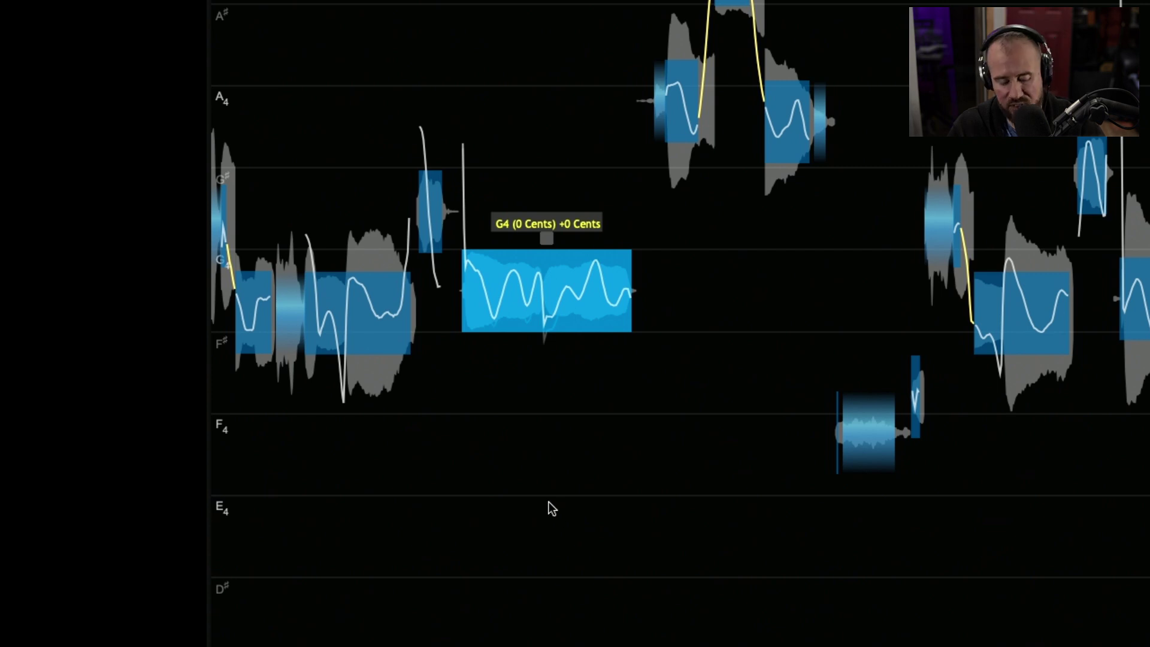
- Reset all changes on the selected G4 note back to original
mouse_move(546, 345)
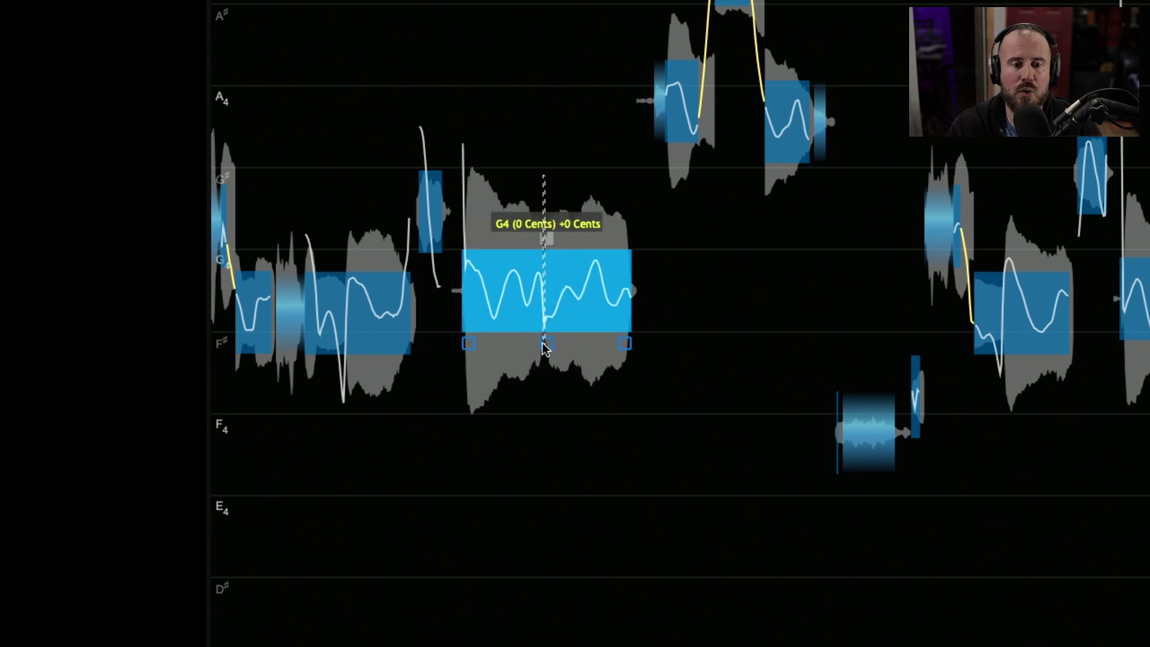
right_click(556, 277)
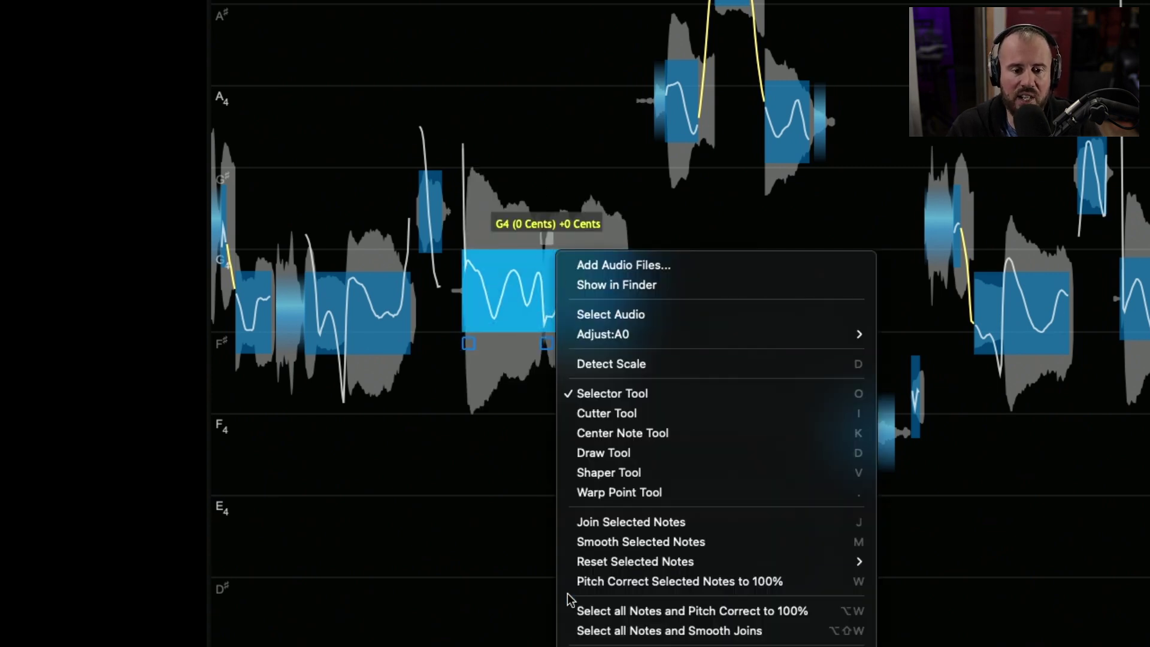
mouse_move(623, 565)
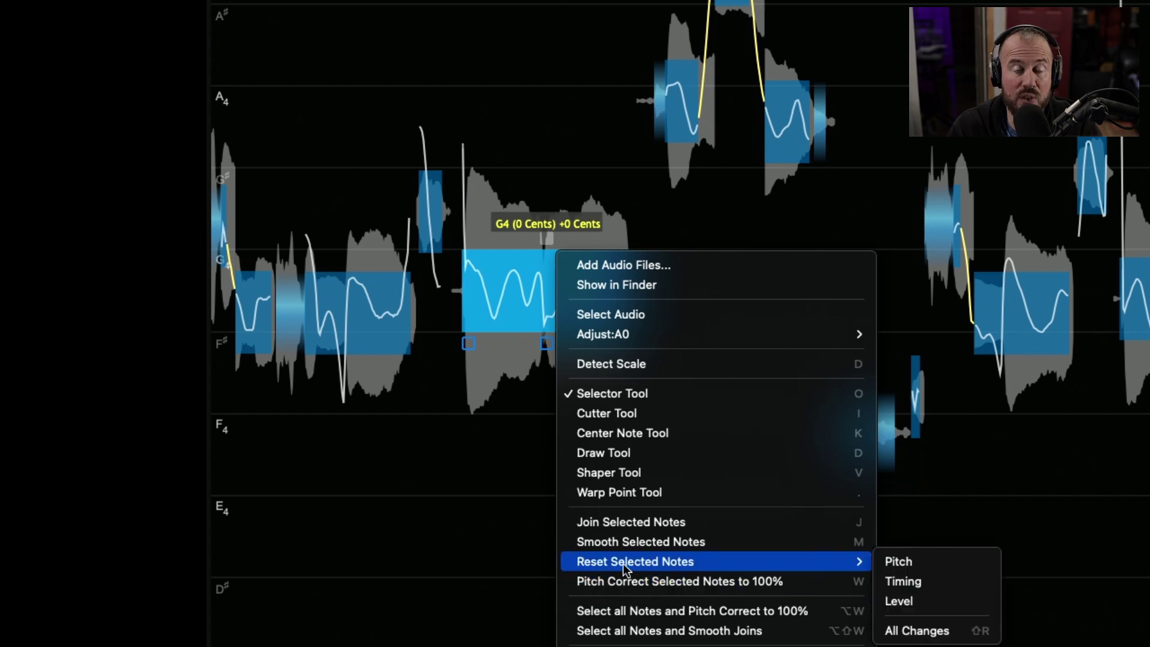
left_click(920, 631)
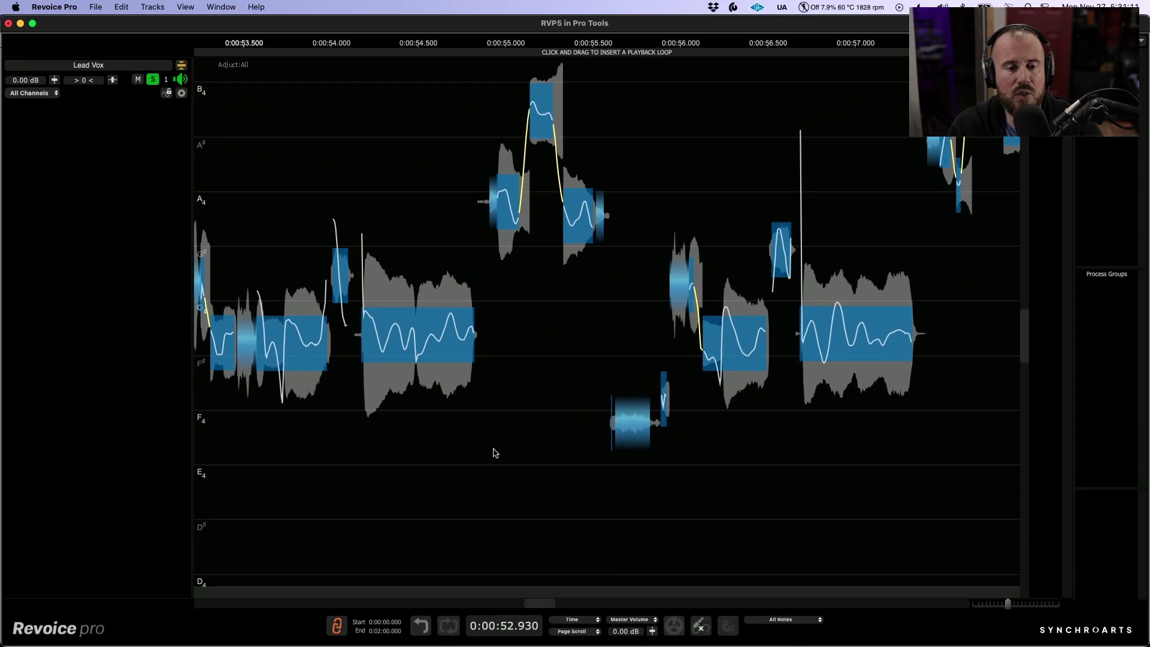
- Apply Center Note to all Lead Vox notes at 87.3% correction, leaving drift at 0.0%
key("super+a")
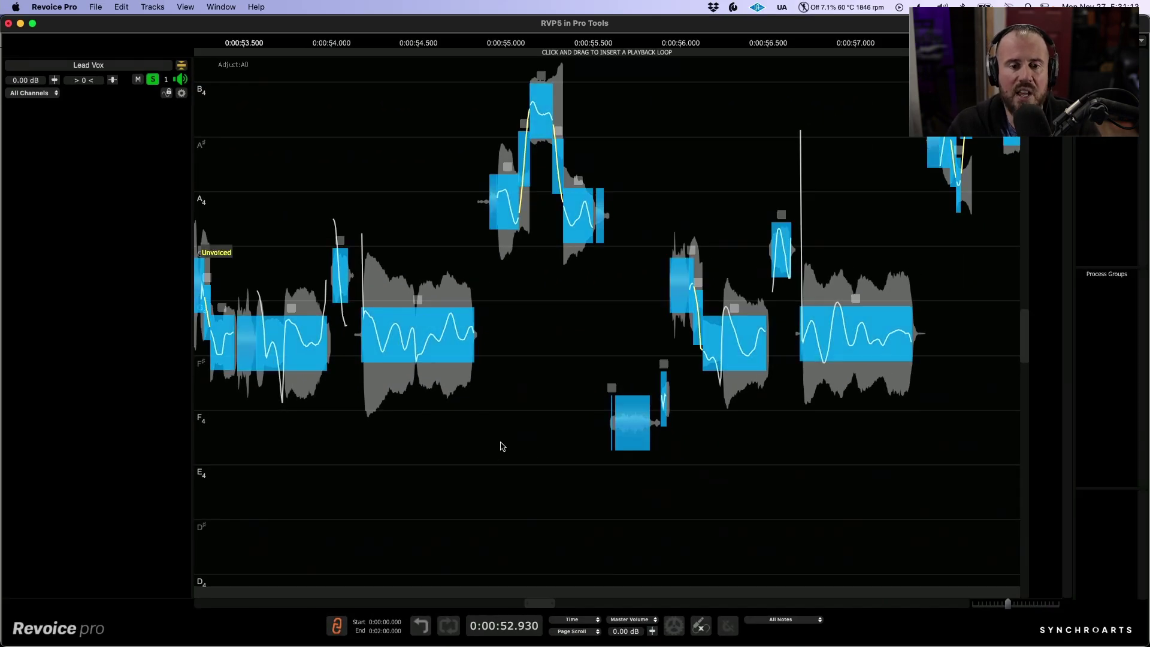
right_click(502, 446)
left_click(525, 421)
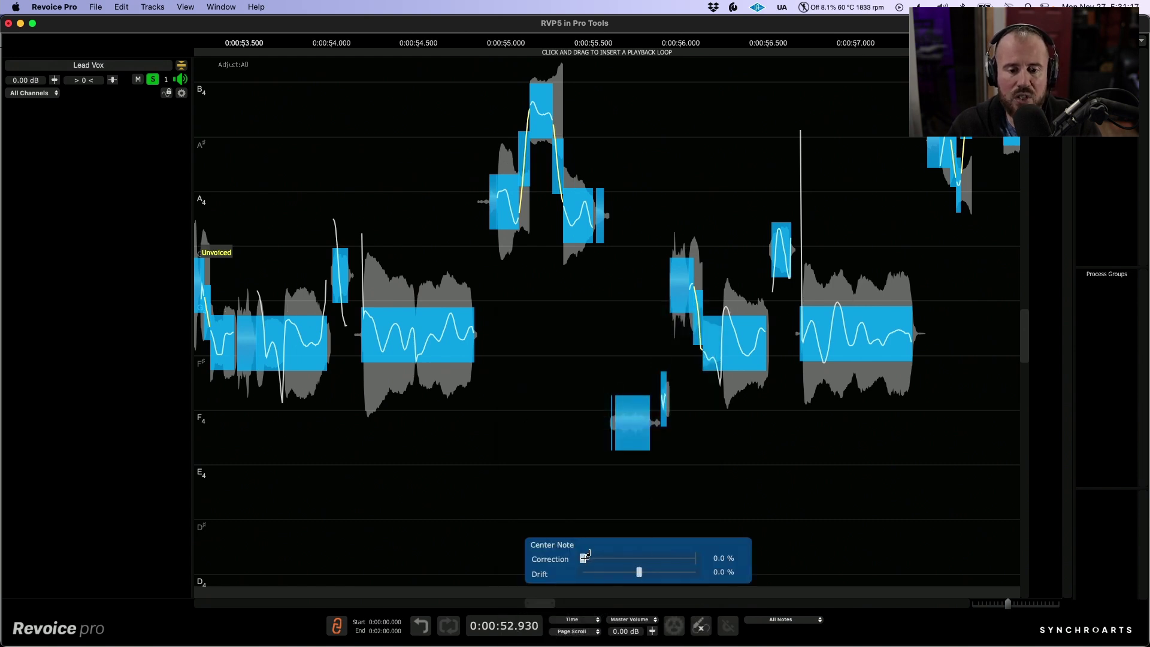
left_click_drag(586, 555, 693, 553)
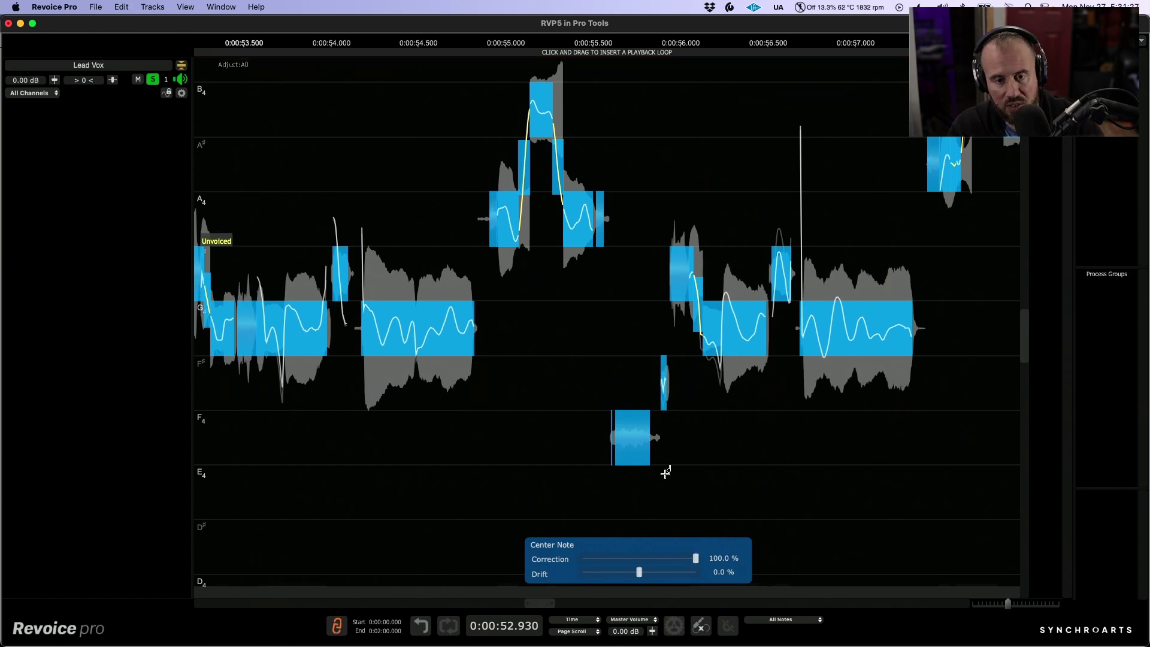
scroll(571, 430, "down", 2)
scroll(571, 429, "down", 5)
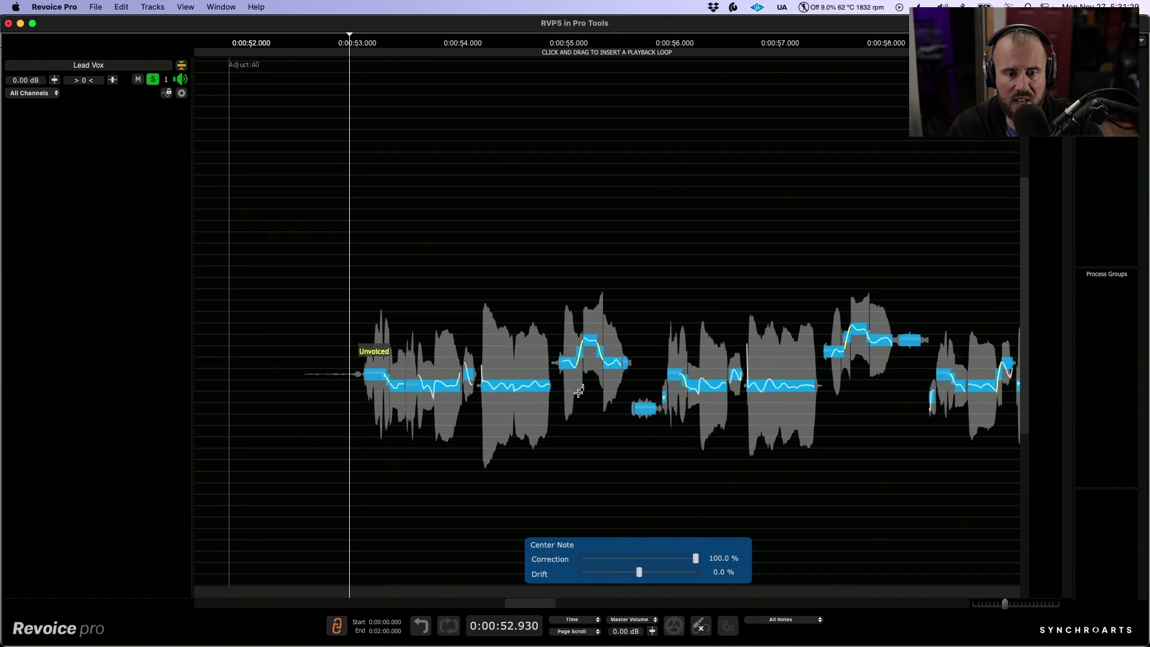
scroll(616, 457, "down", 3)
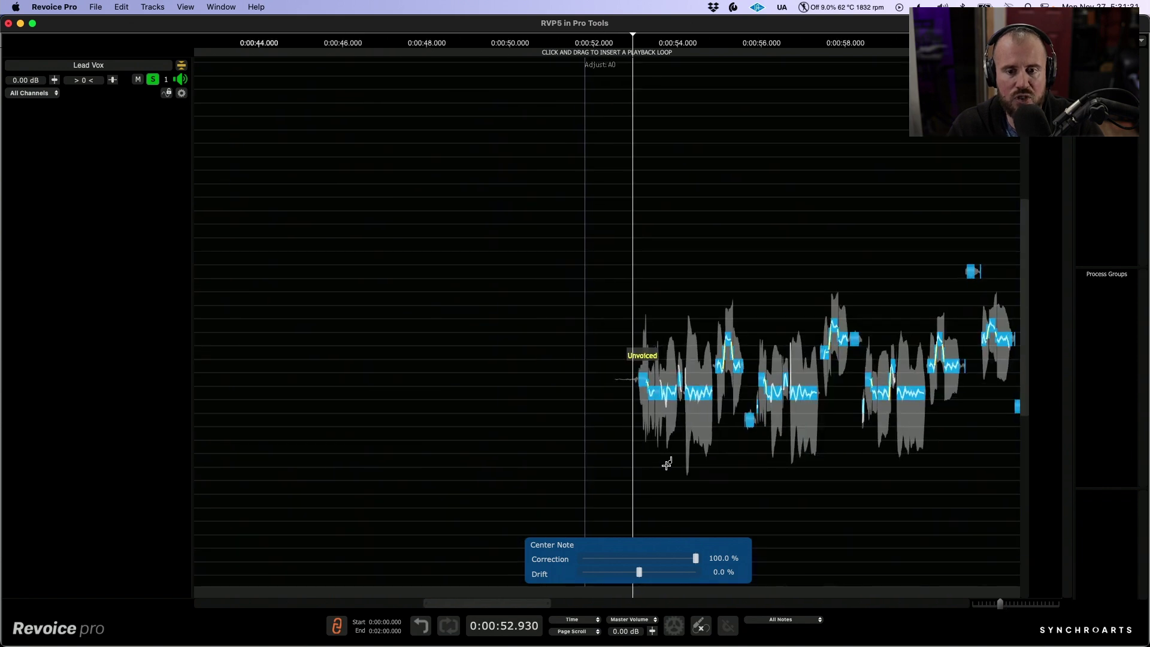
scroll(666, 464, "right", 10)
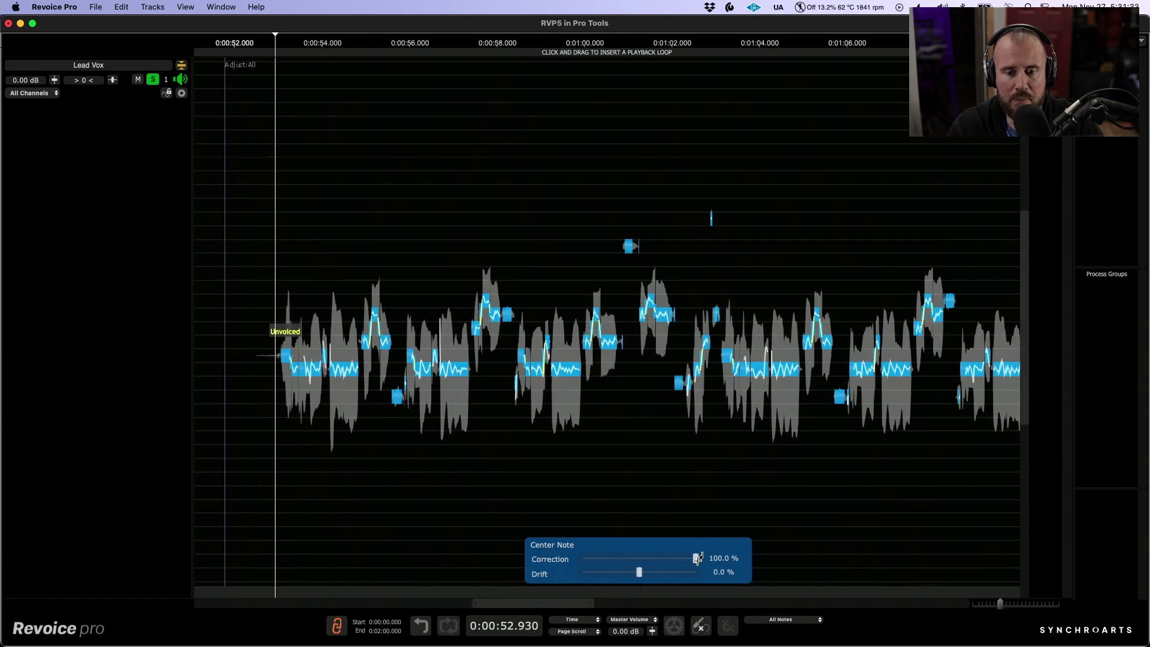
left_click_drag(697, 559, 694, 560)
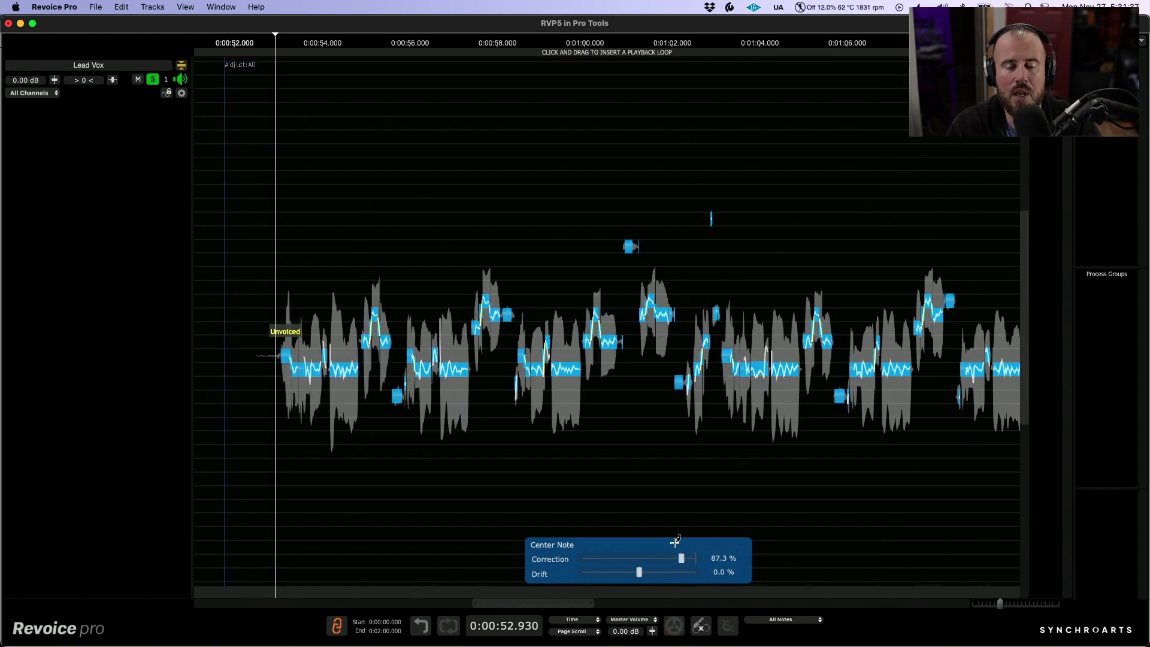
right_click(274, 258)
- Play back the lead vocal line from just before its start
left_click(345, 358)
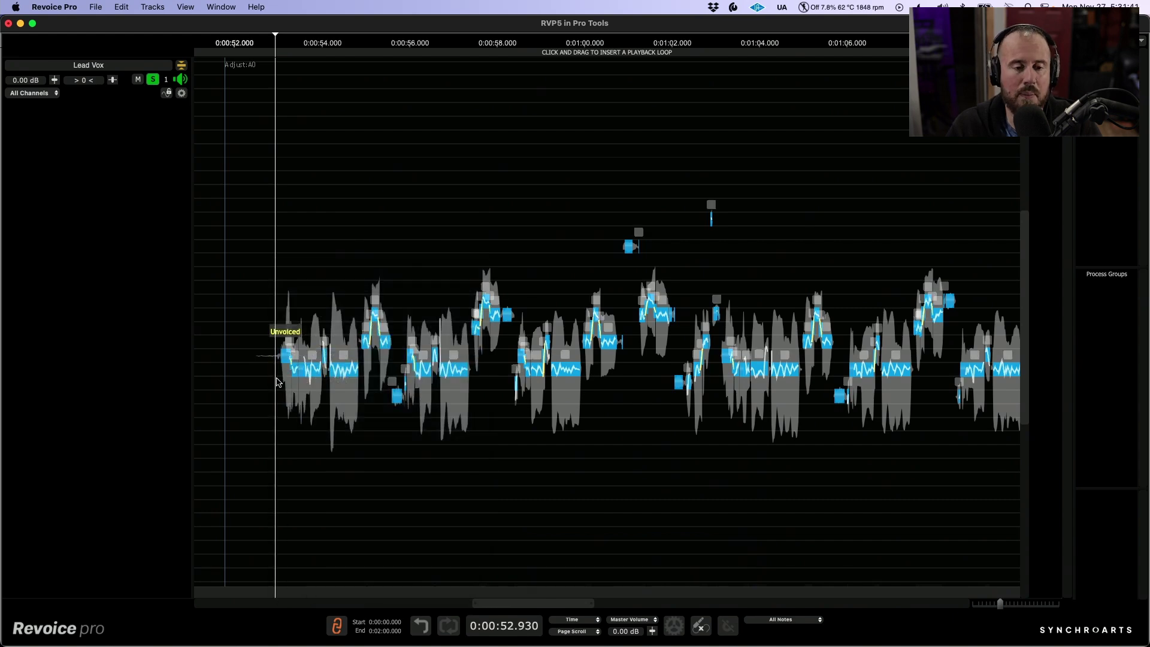
left_click(264, 333)
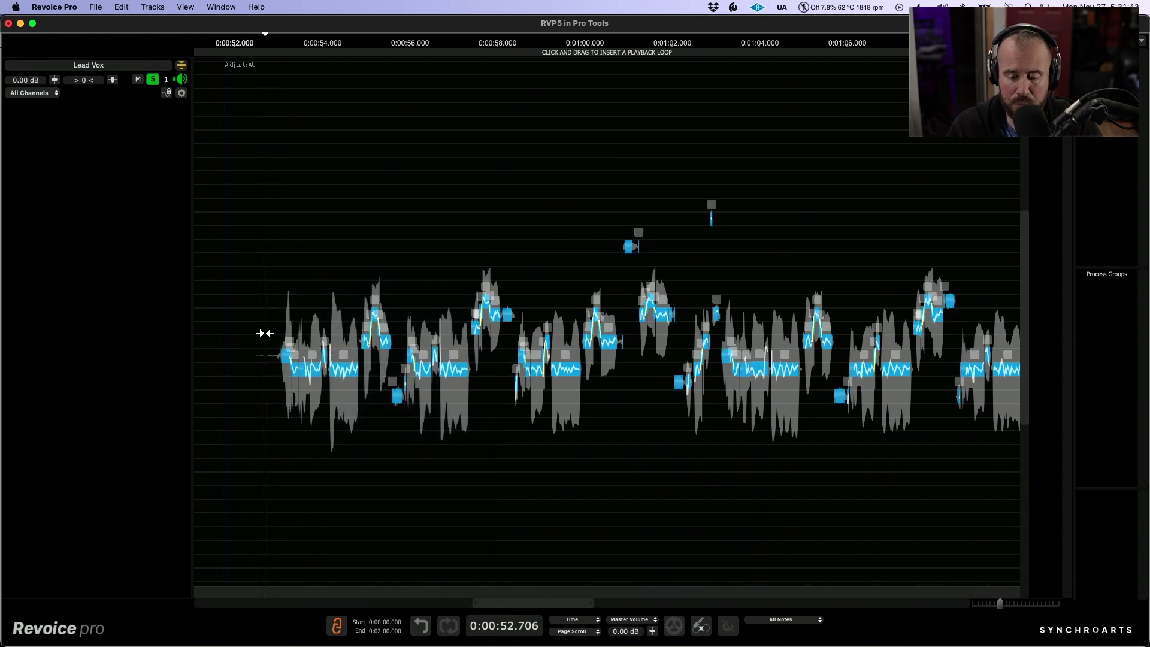
key("space")
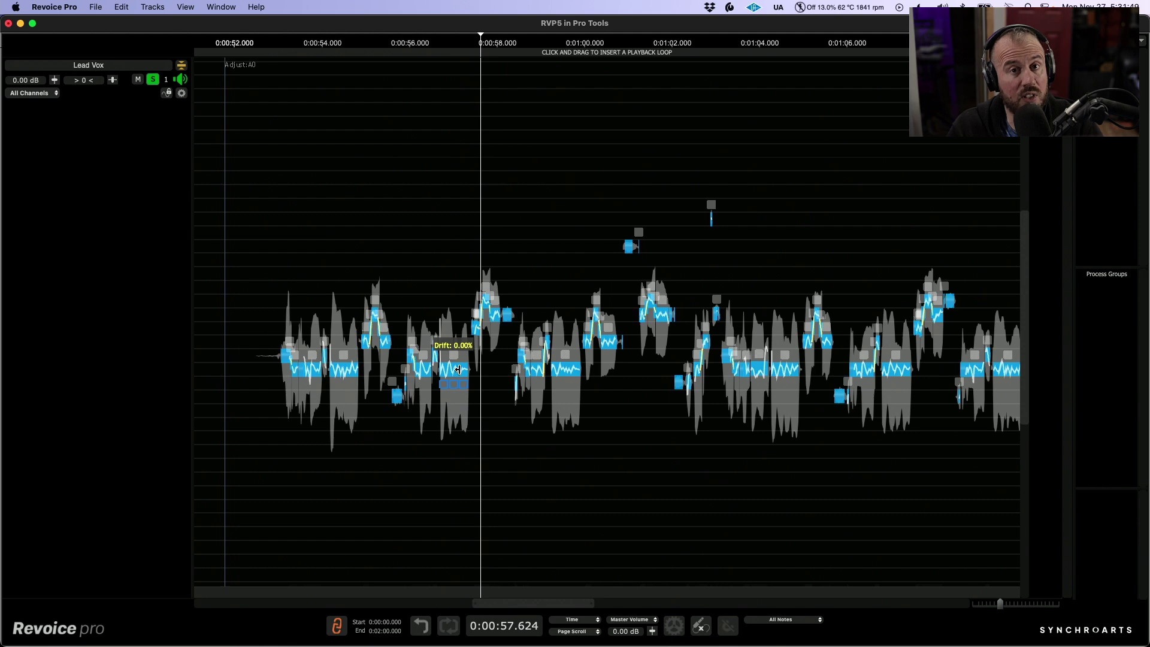
scroll(502, 373, "up", 5)
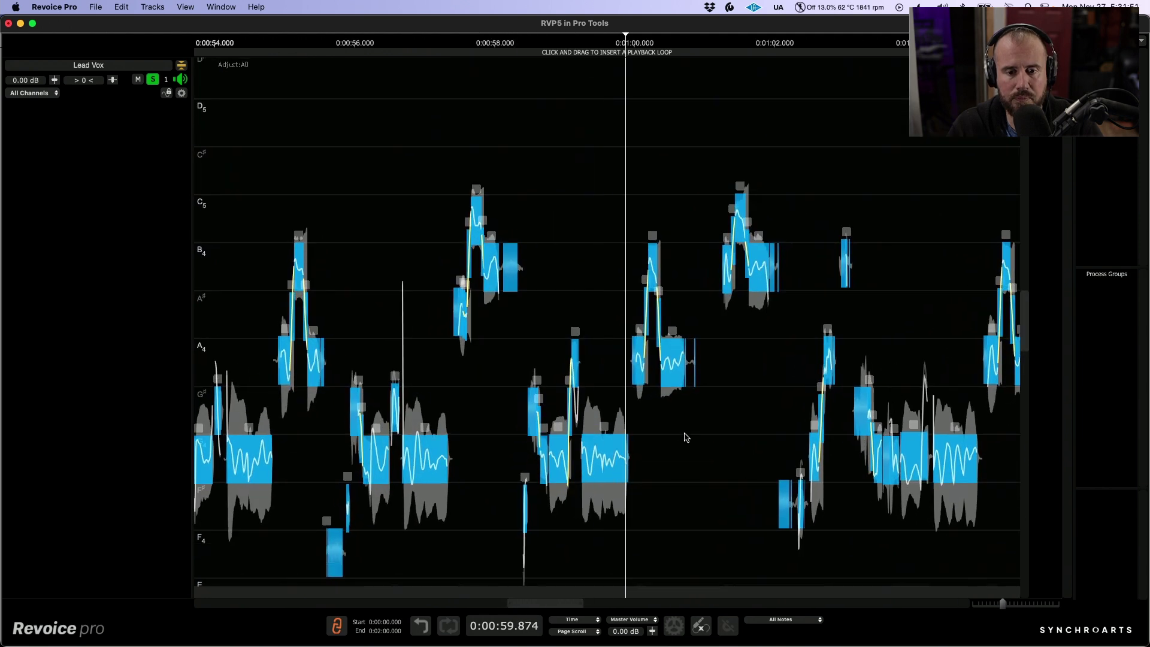
scroll(546, 370, "up", 5)
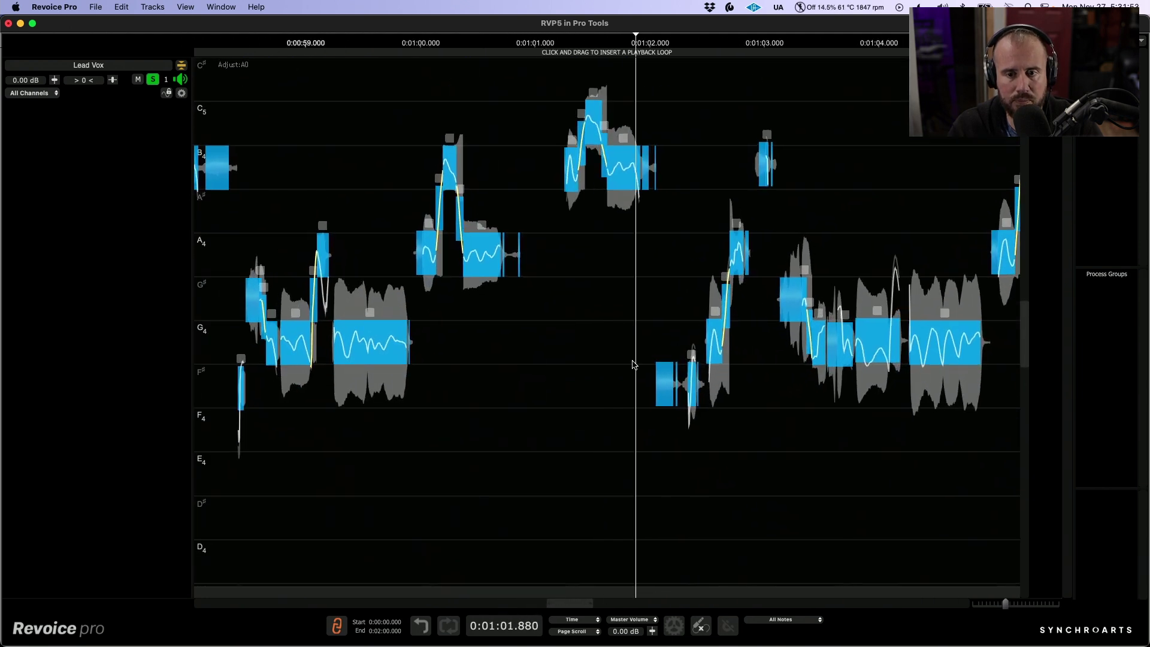
scroll(673, 321, "right", 5)
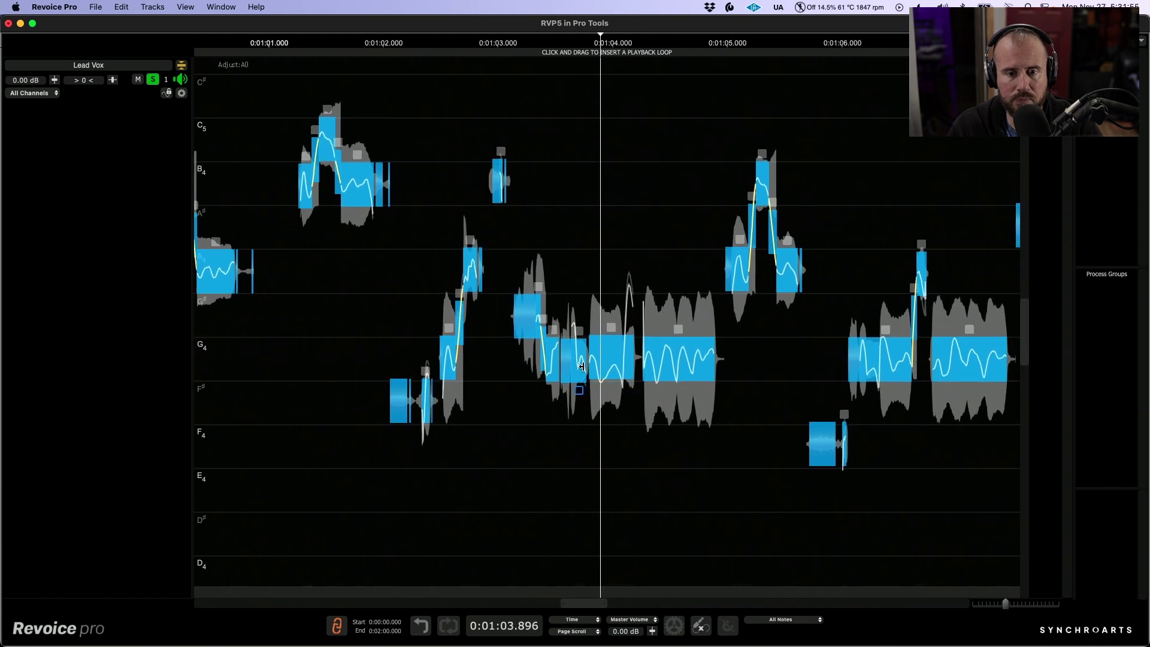
scroll(621, 352, "up", 5)
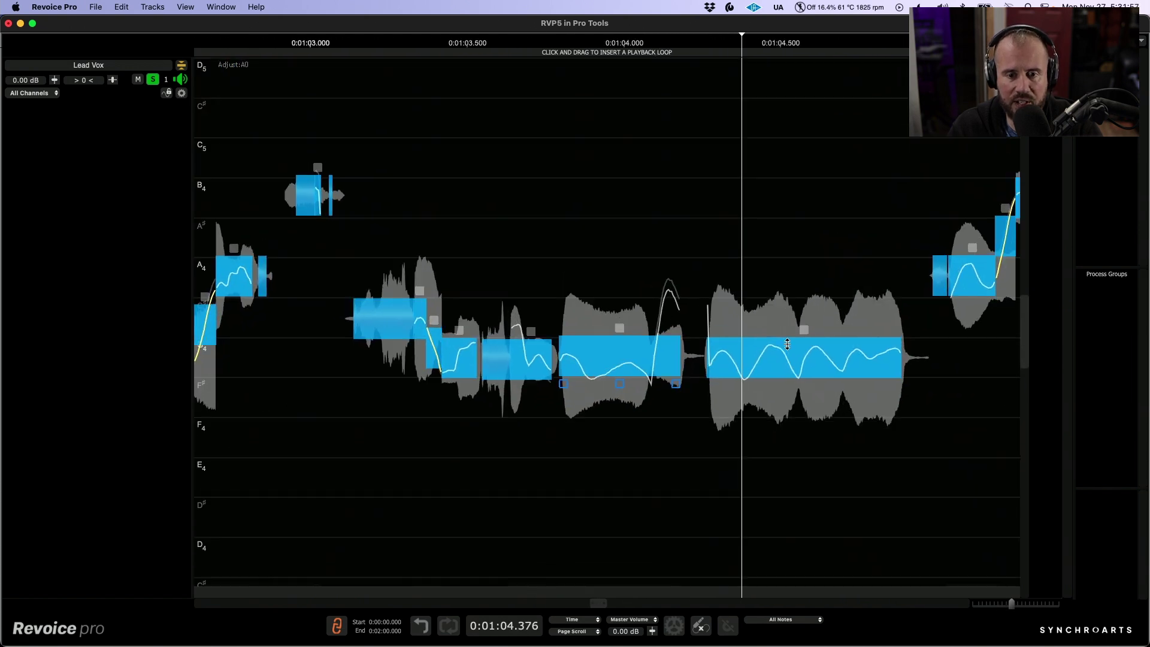
- Cut the long note before its upward scoop and snap the G4 note to 0 cents
left_click(603, 261)
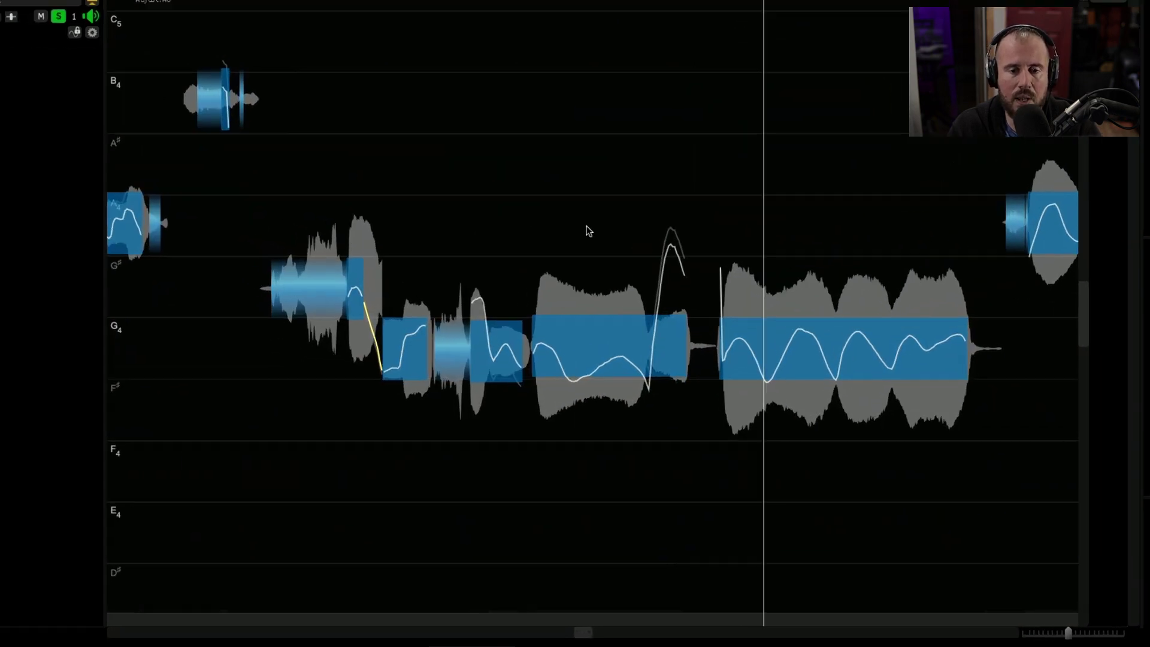
right_click(602, 256)
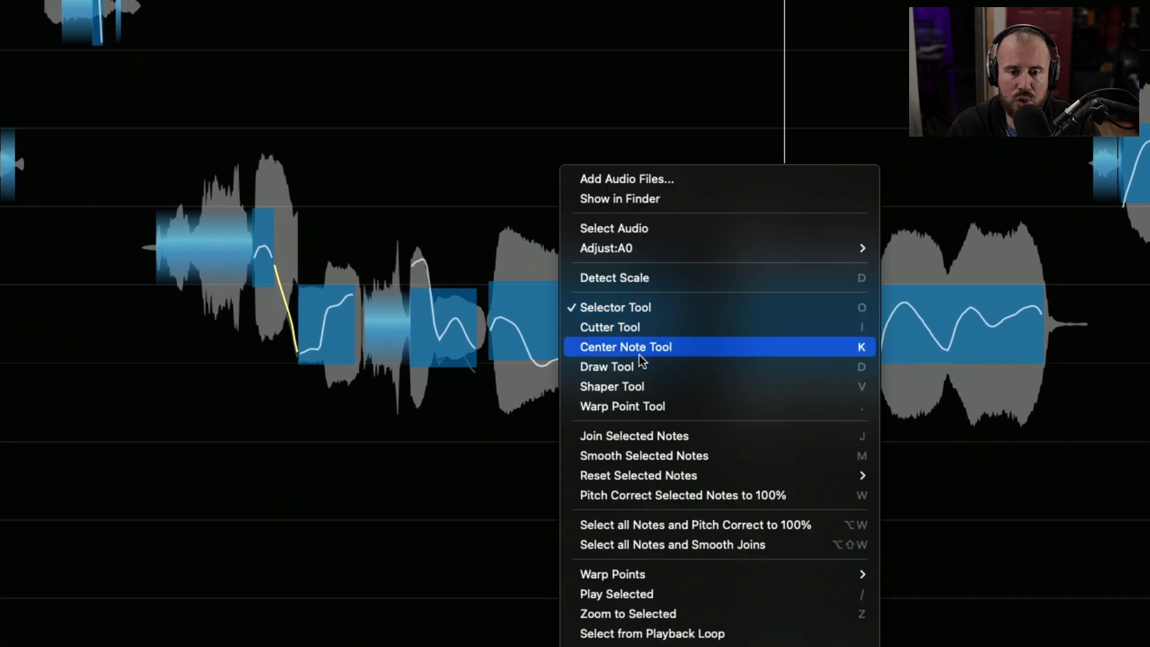
left_click(639, 327)
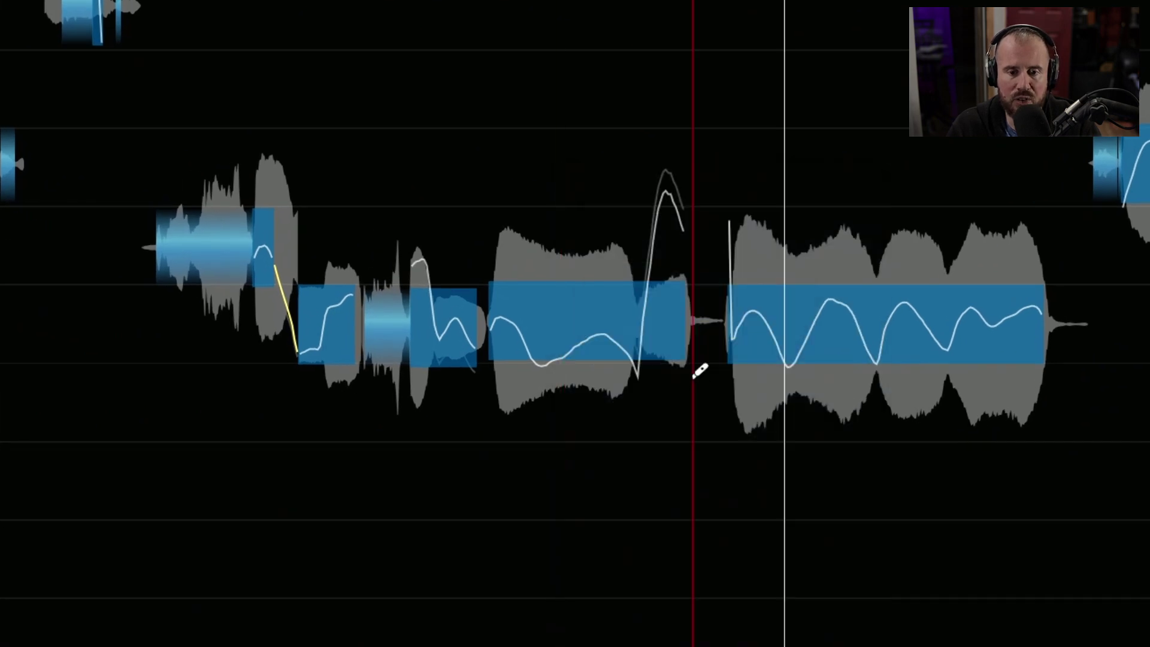
left_click(638, 358)
right_click(695, 341)
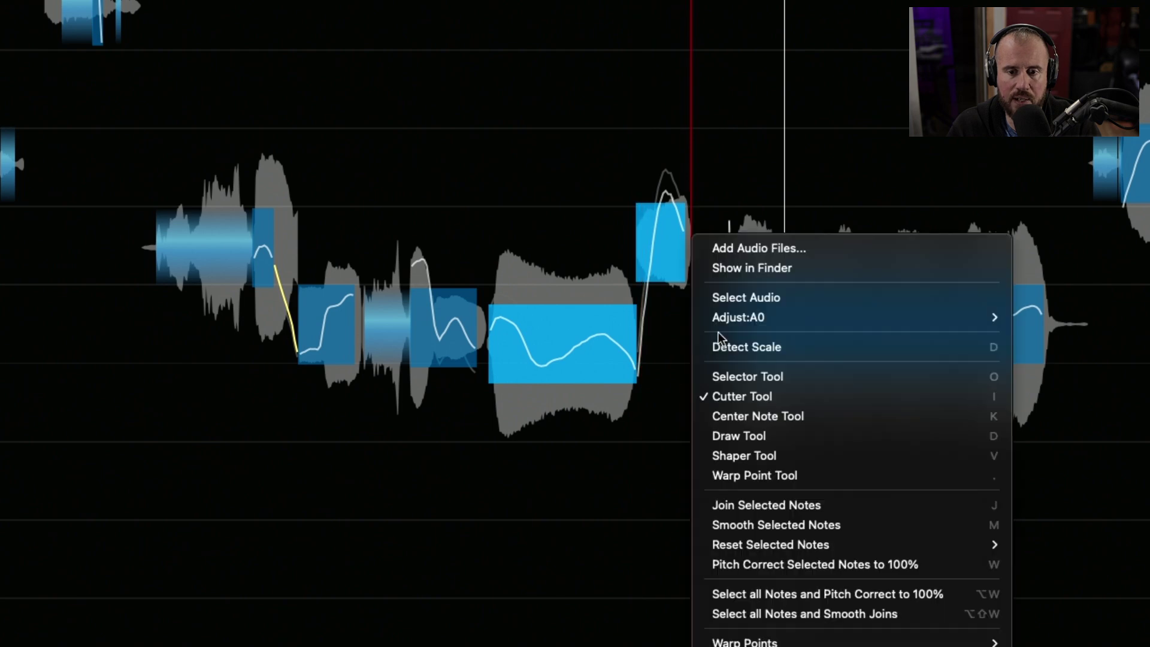
left_click(748, 377)
left_click(565, 333)
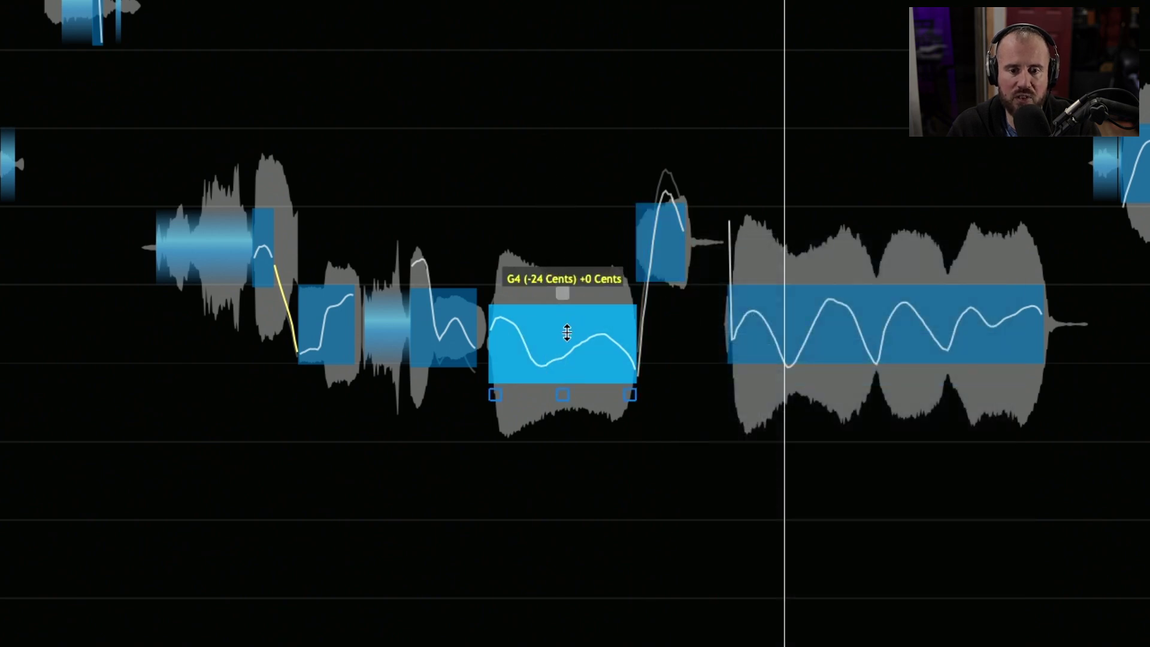
double_click(564, 334)
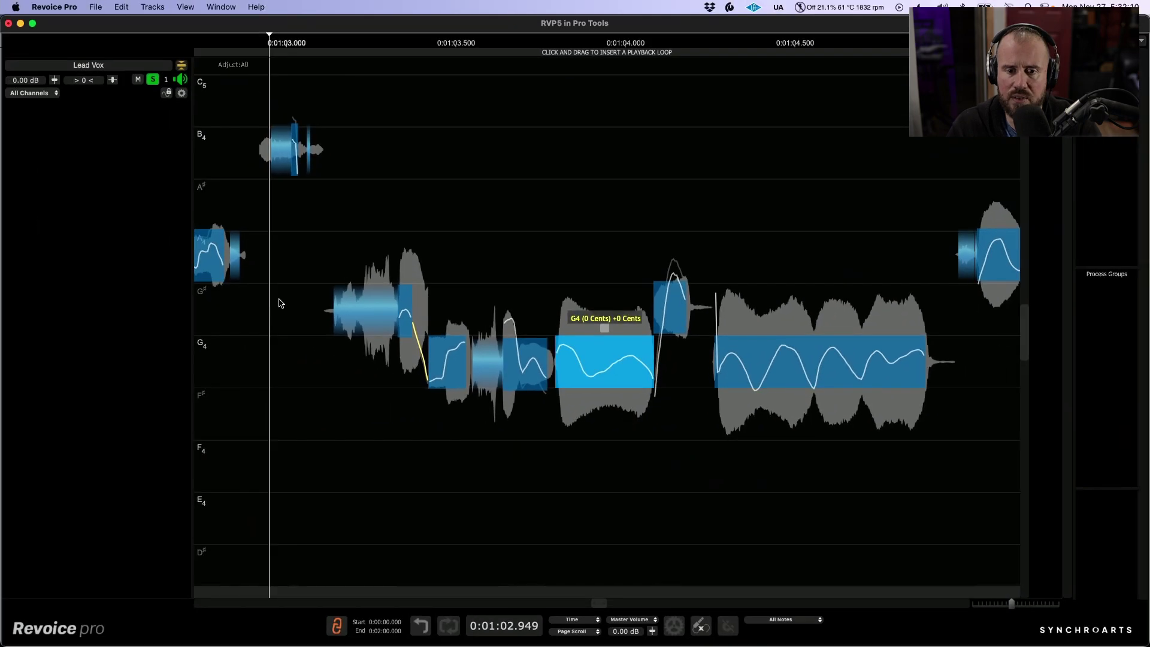
- Play back the corrected line past 0:01:13
key("space")
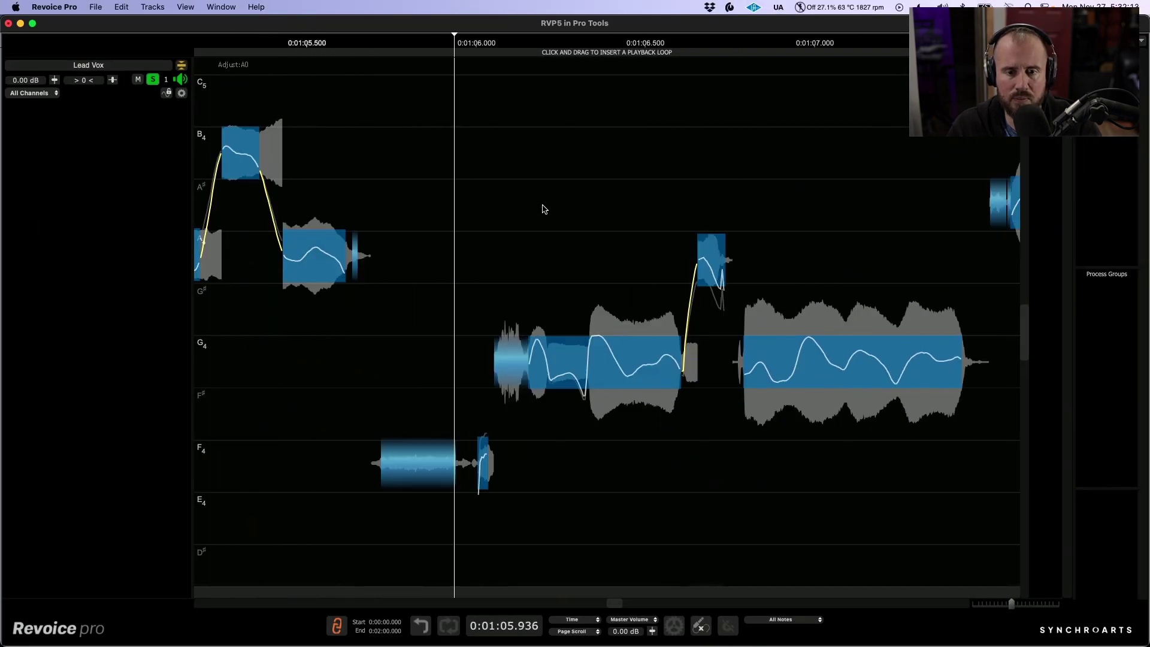
scroll(537, 233, "down", 5)
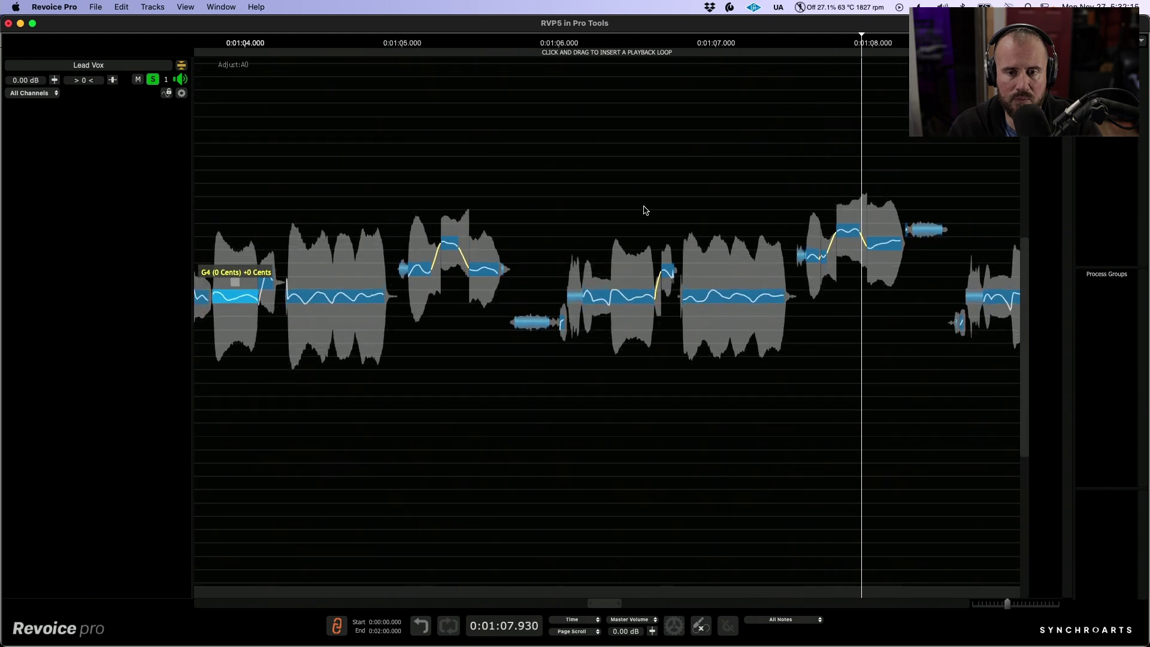
scroll(662, 359, "up", 5)
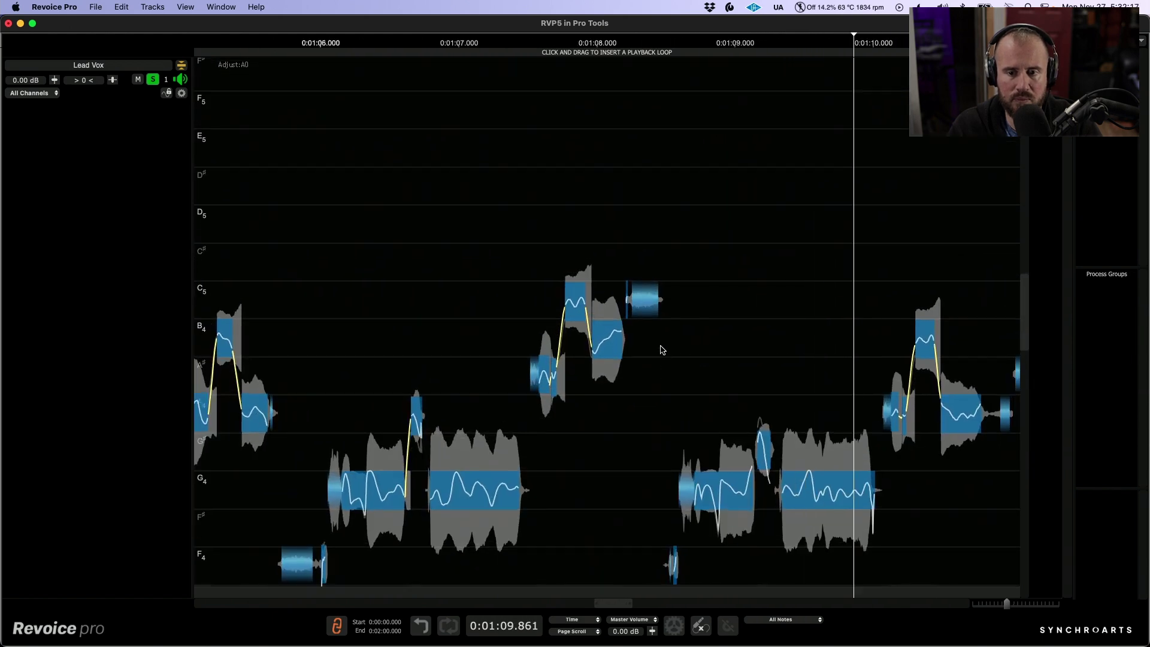
scroll(662, 344, "down", 5)
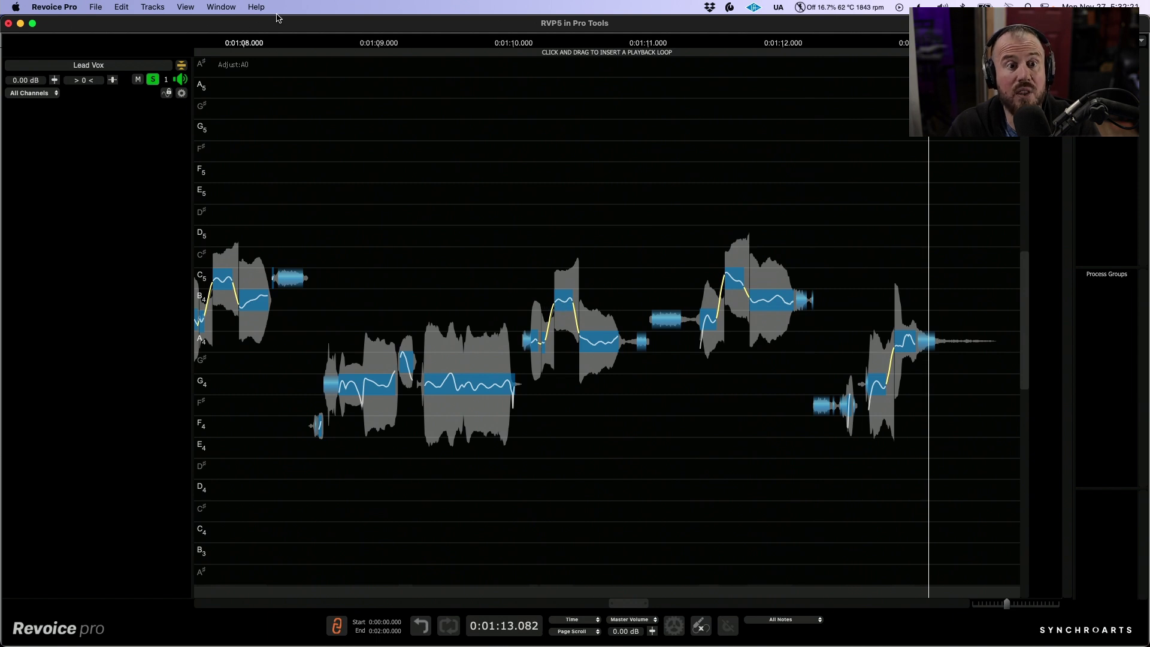
- Reveal the Lead Vox Dbl lane below Lead Vox and zoom out to the whole section
left_click(180, 64)
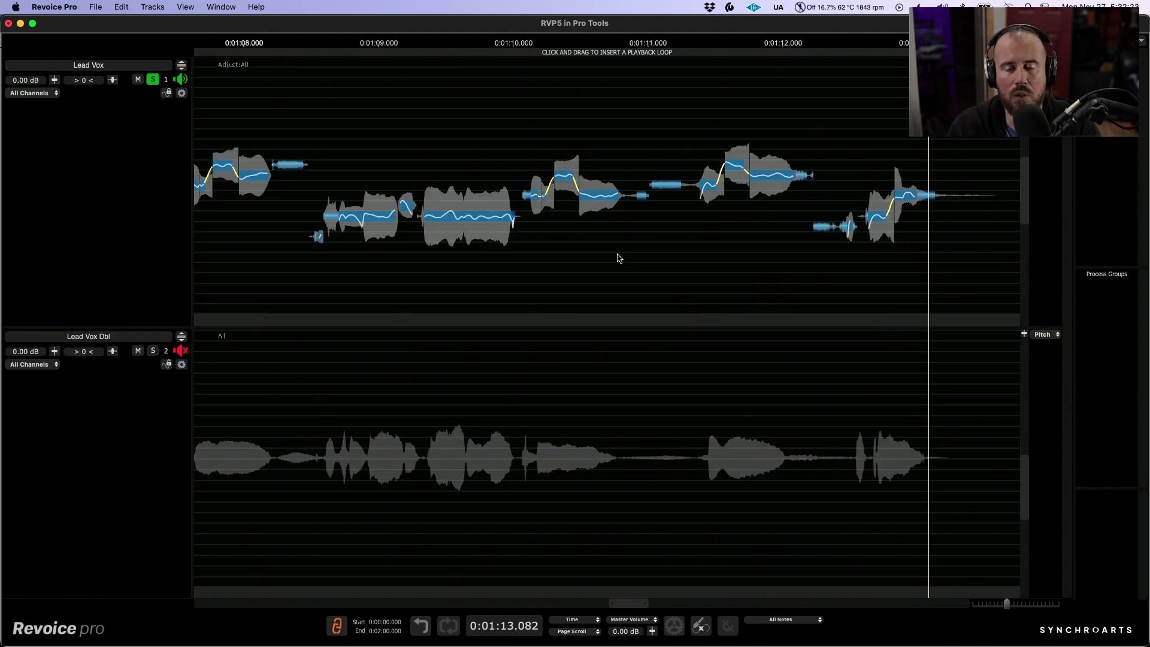
scroll(689, 254, "down", 5)
scroll(527, 241, "down", 5)
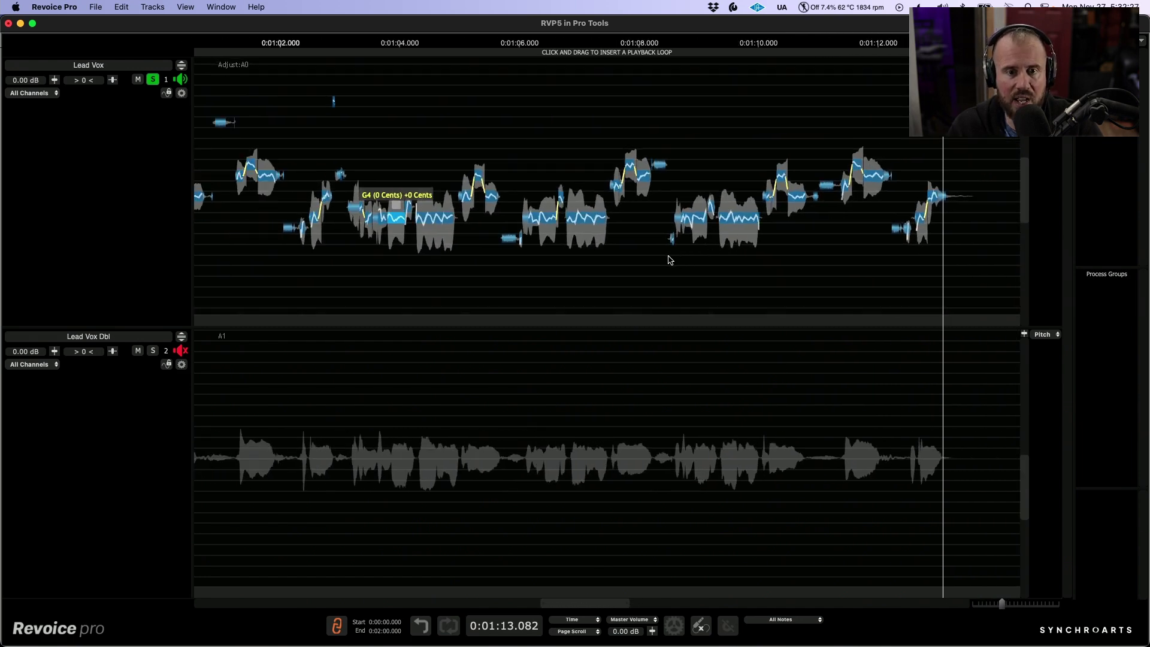
scroll(595, 260, "down", 5)
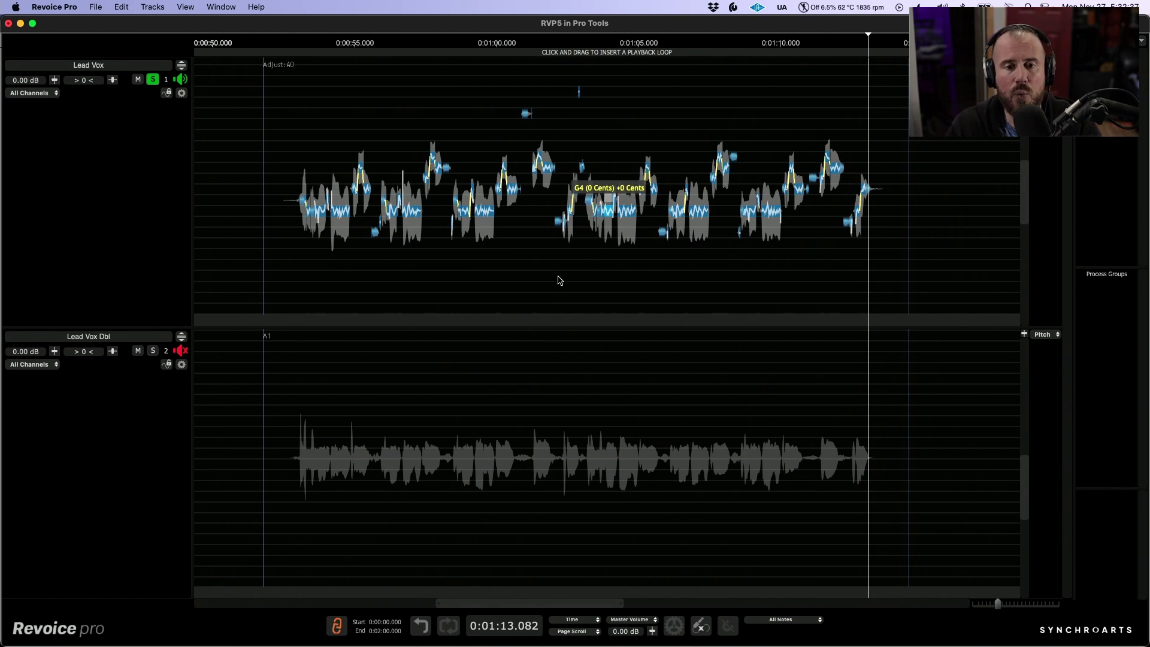
- Create a Match Timing/Pitch/Level process with preset 15 Slightly Loose, Lead Vox guiding Lead Vox Dbl
key("super+p")
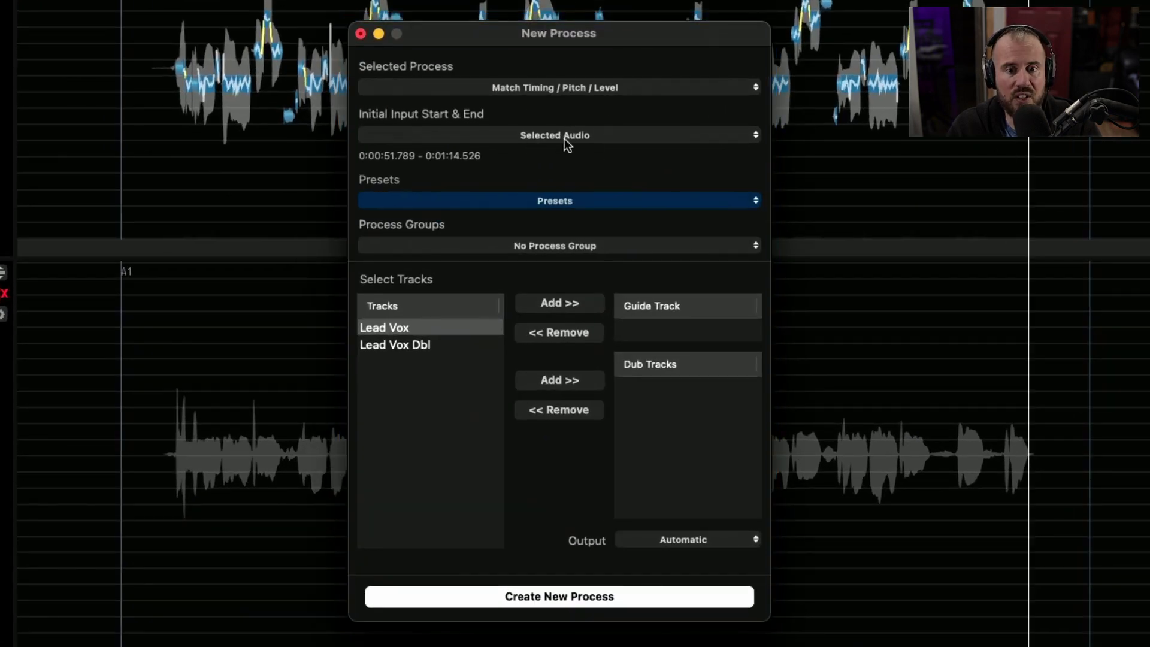
left_click(552, 200)
mouse_move(537, 238)
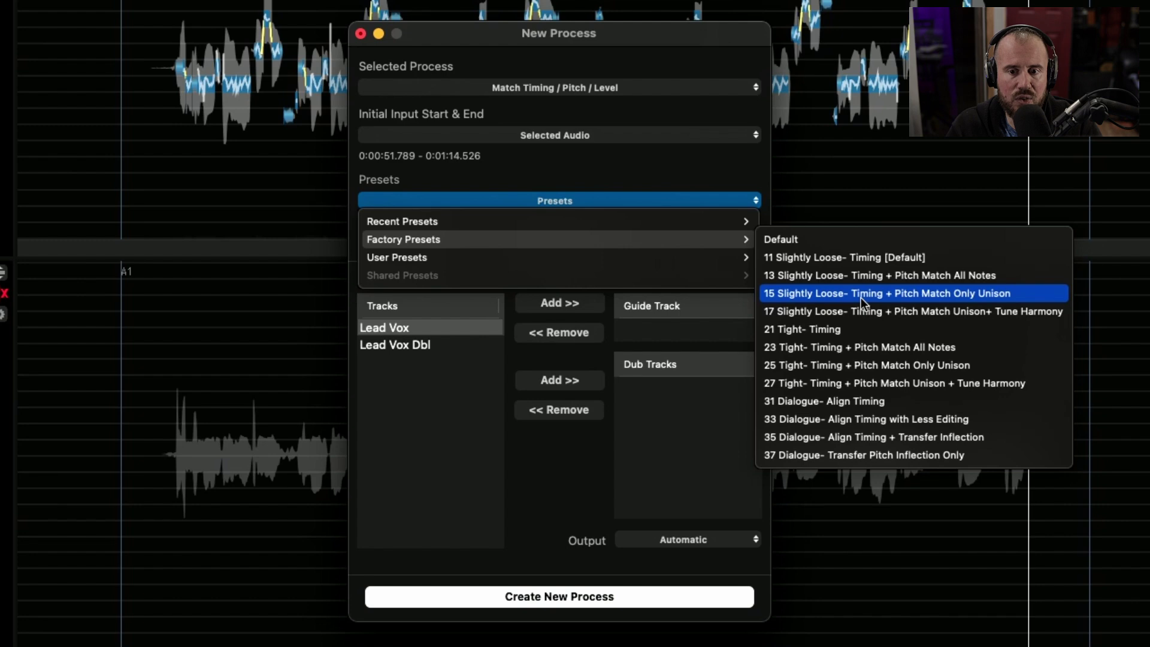
left_click(884, 293)
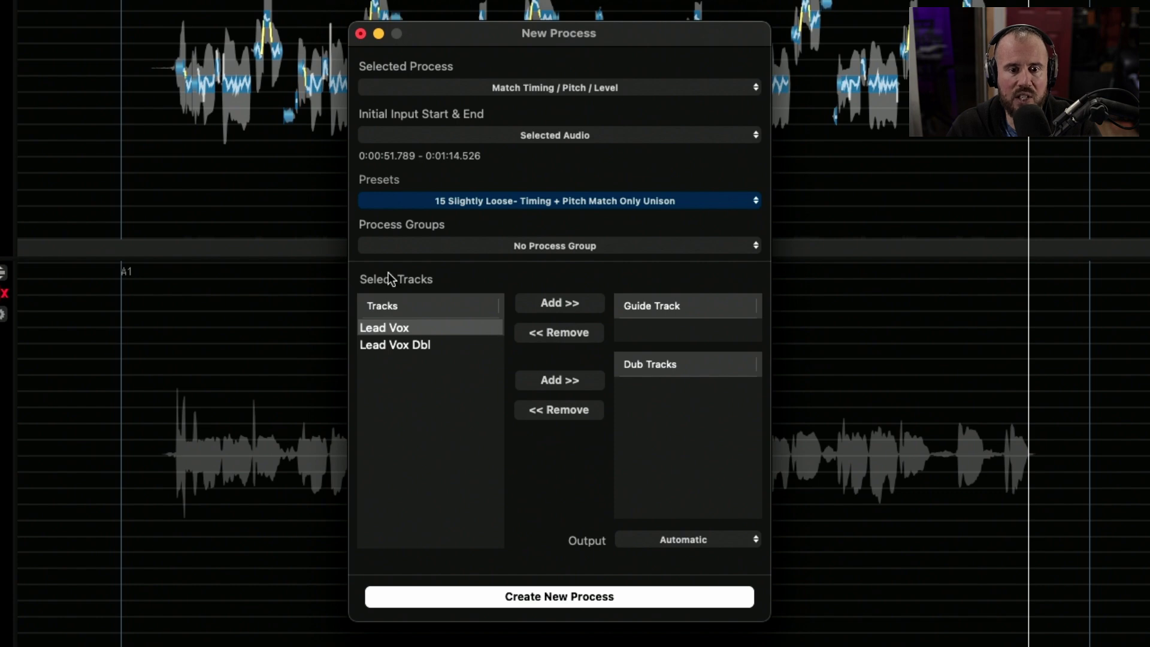
left_click(563, 307)
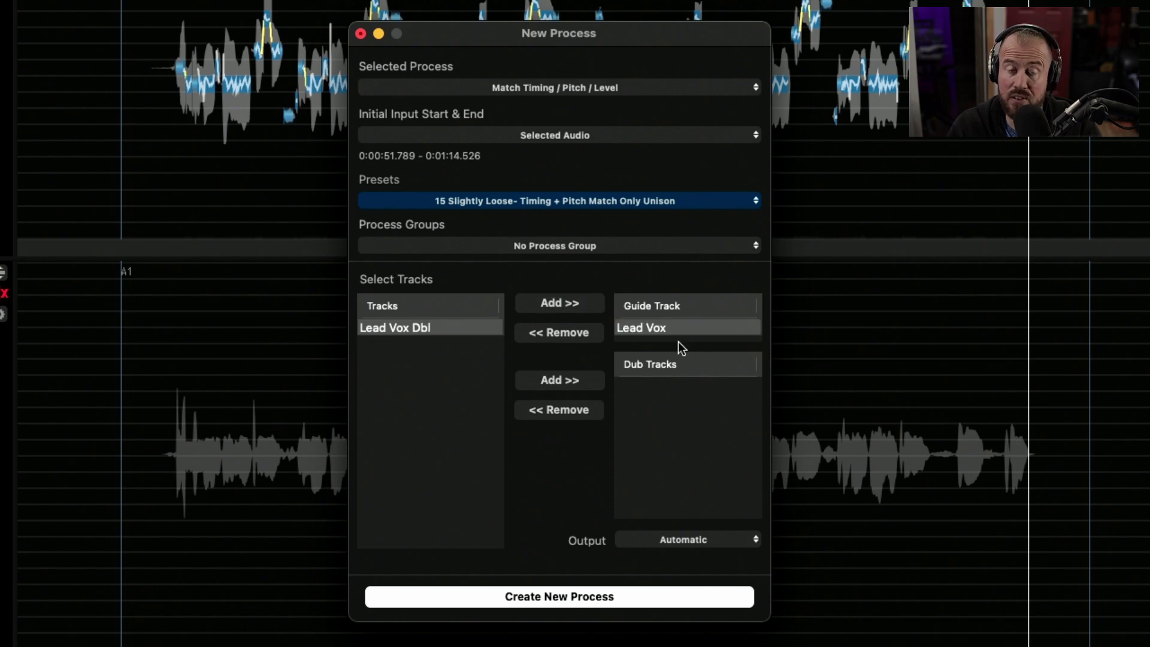
left_click(453, 331)
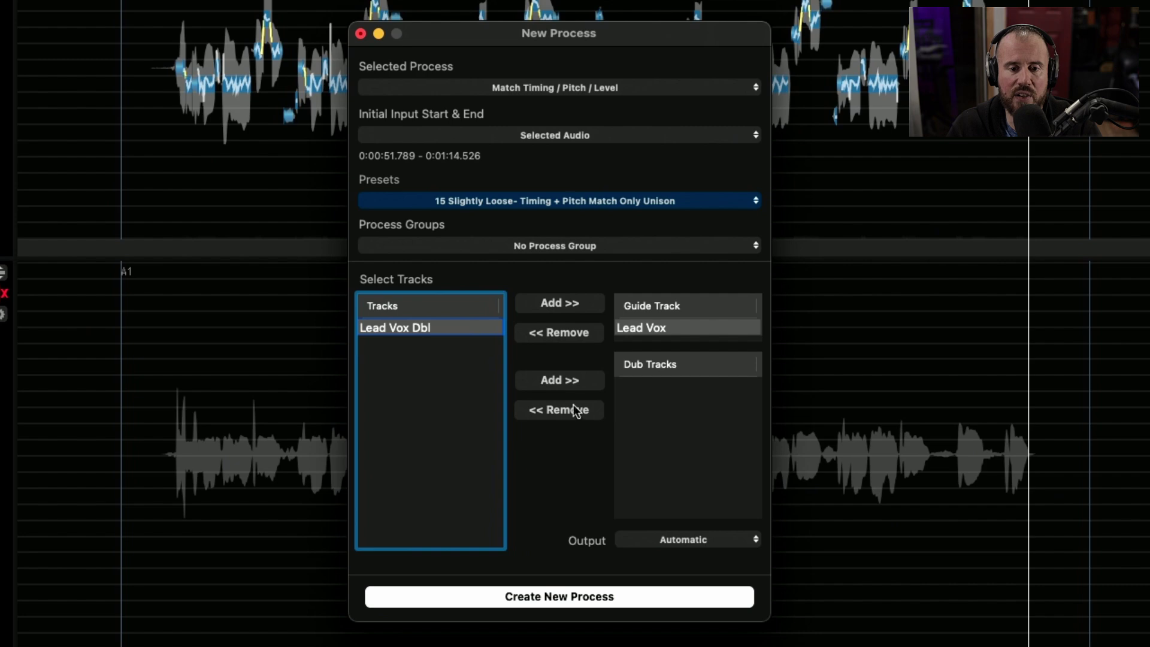
left_click(572, 382)
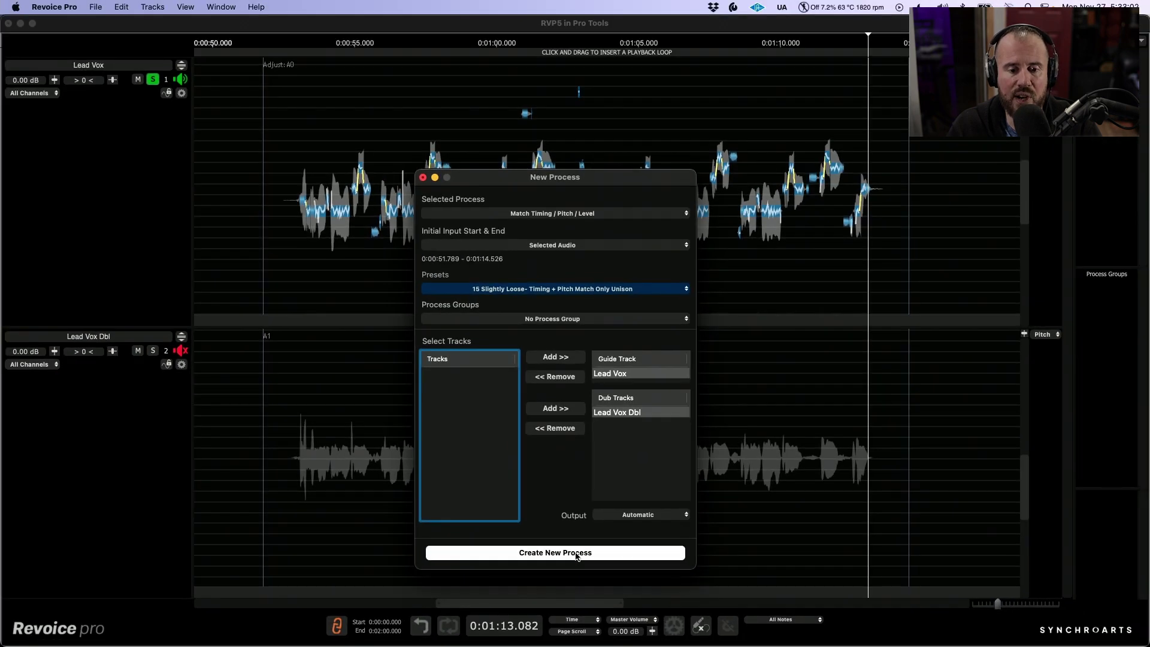
left_click(576, 552)
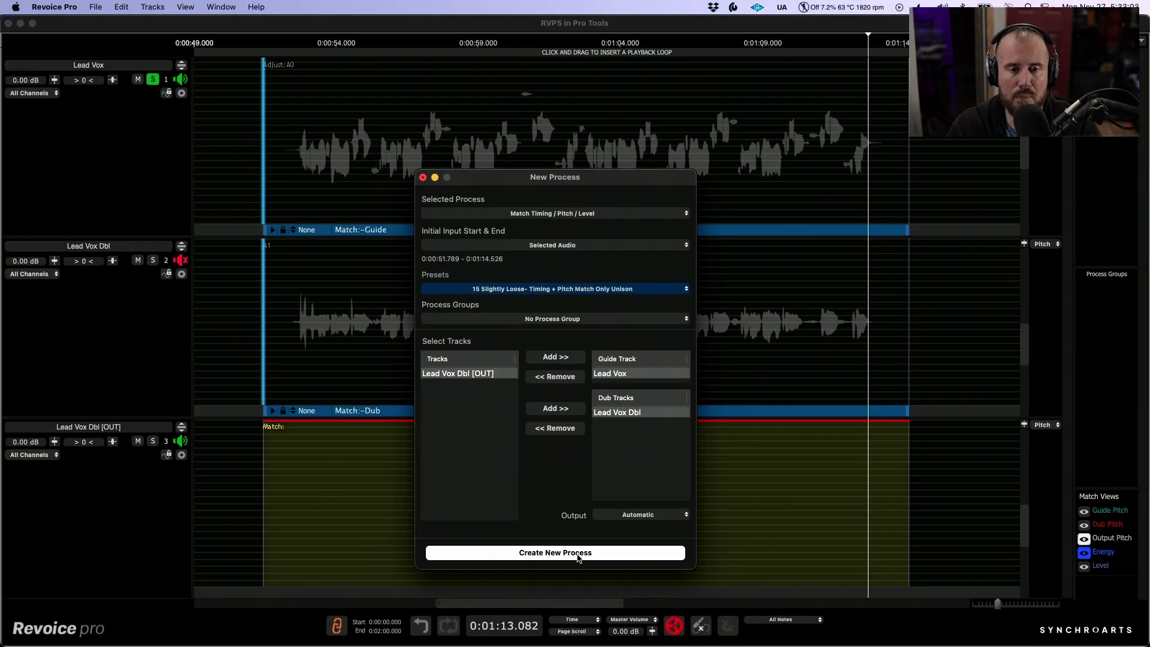
- Play from around 1:03, switching between the unprocessed double and the matched Lead Vox Dbl [OUT]
left_click(423, 178)
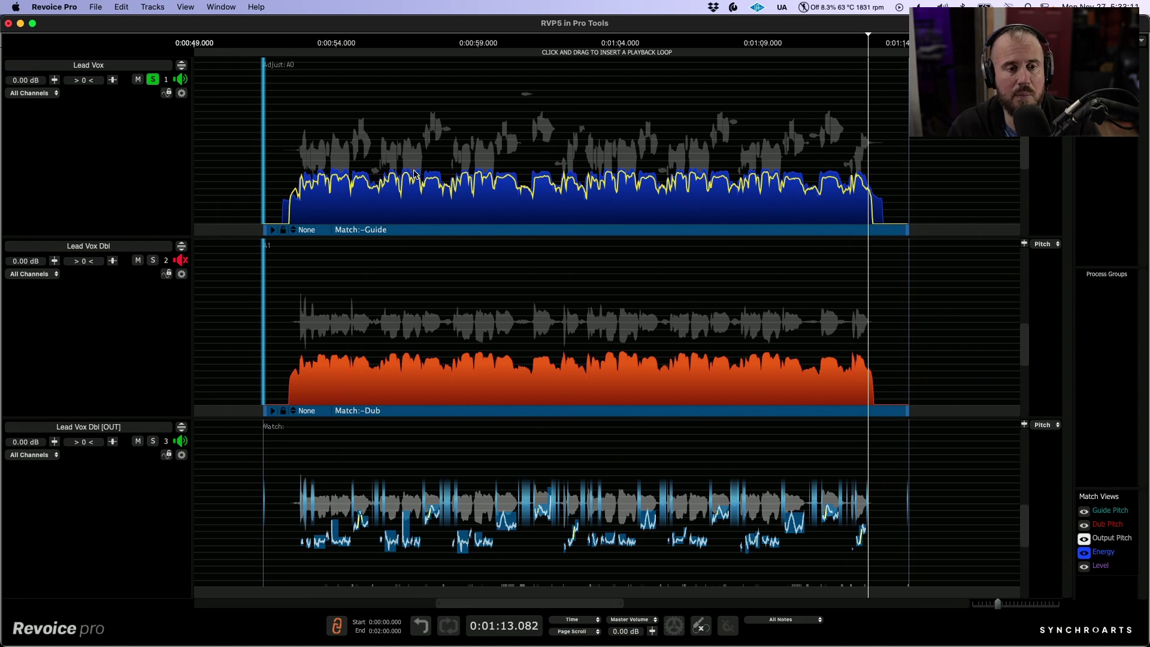
left_click_drag(296, 148, 292, 150)
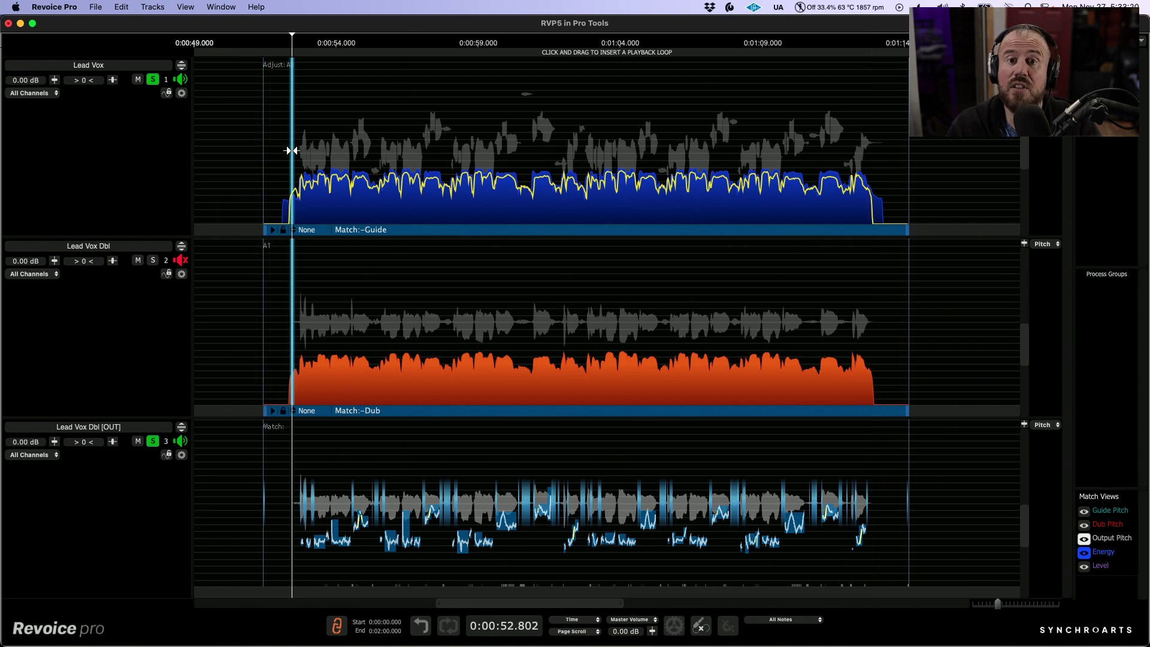
left_click(585, 310)
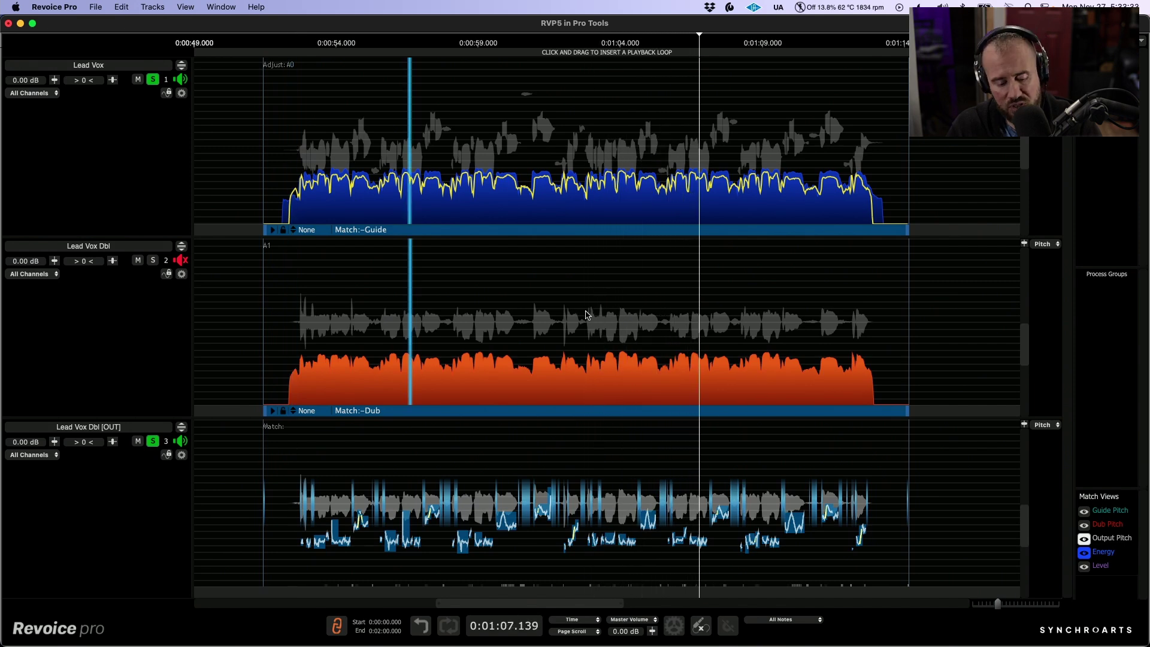
key("d")
left_click(579, 312)
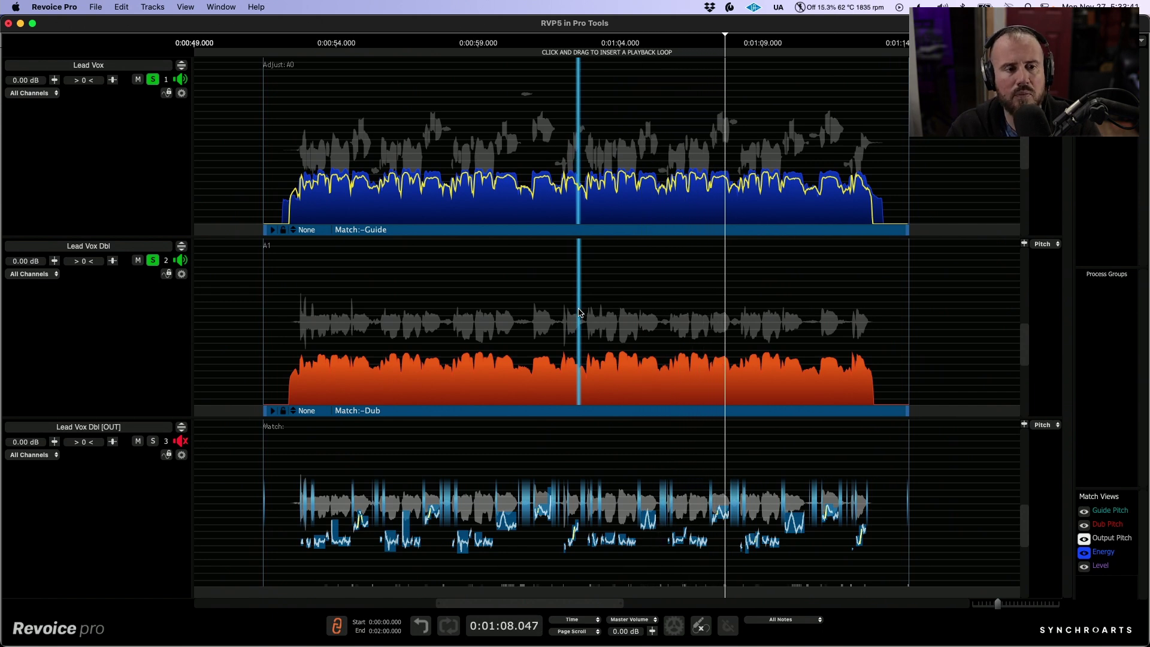
key("3")
key("space")
key("space")
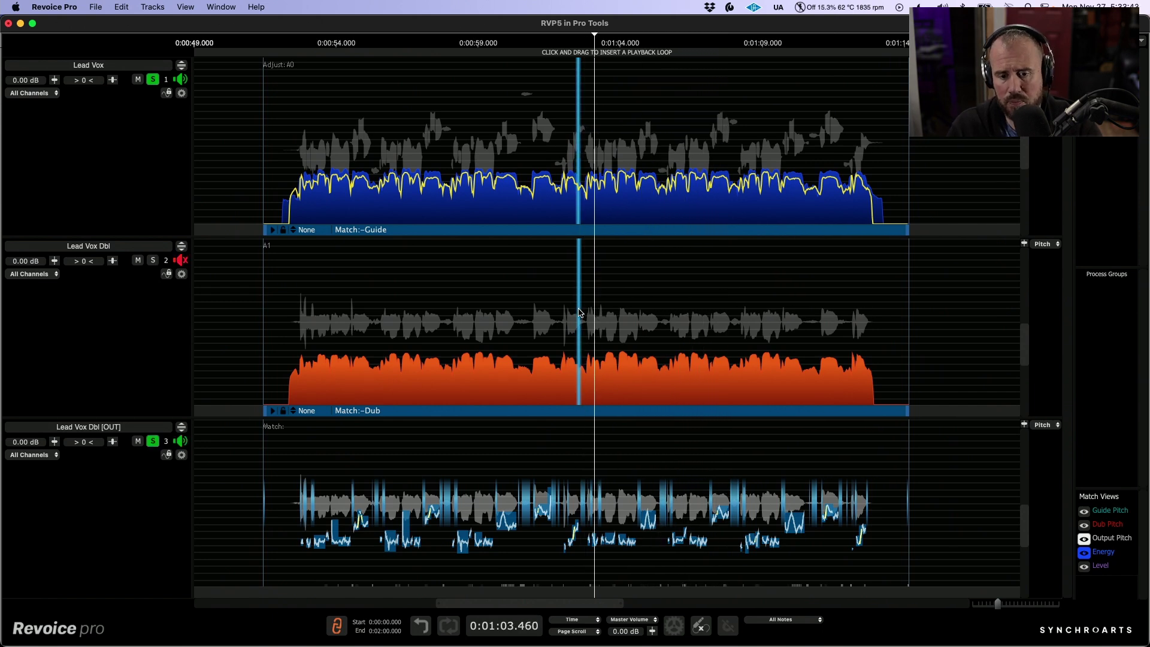
- Move the playback start to around 0:59 and bring up the Lead Vox track options
left_click_drag(579, 312, 280, 150)
left_click(313, 126)
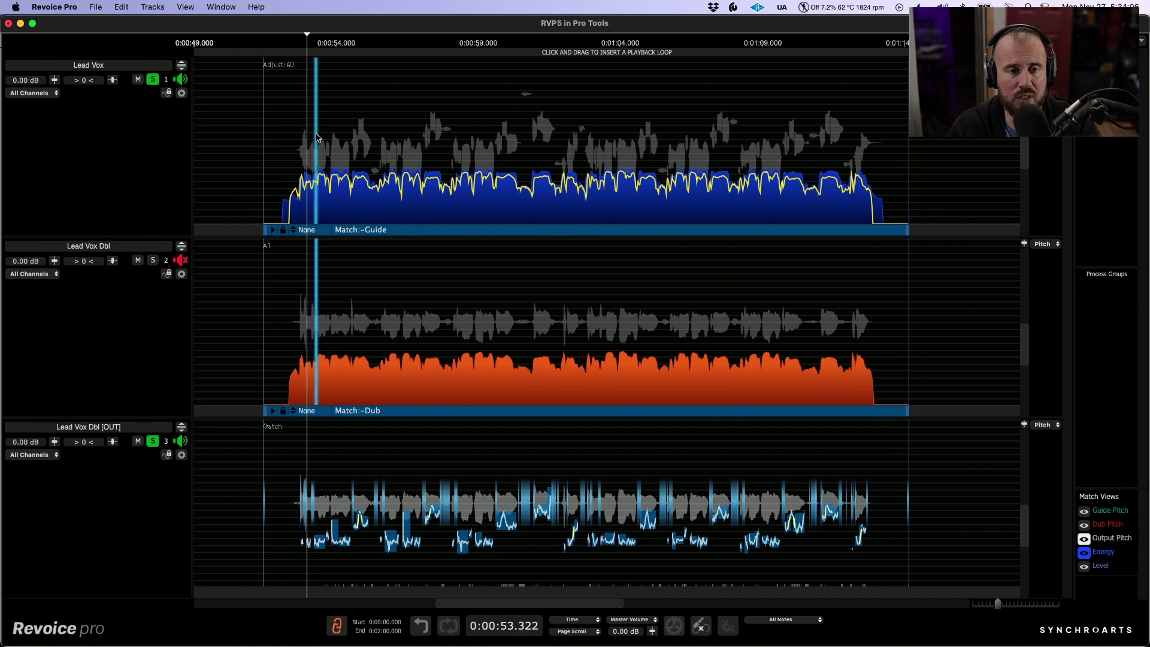
left_click_drag(313, 129, 459, 139)
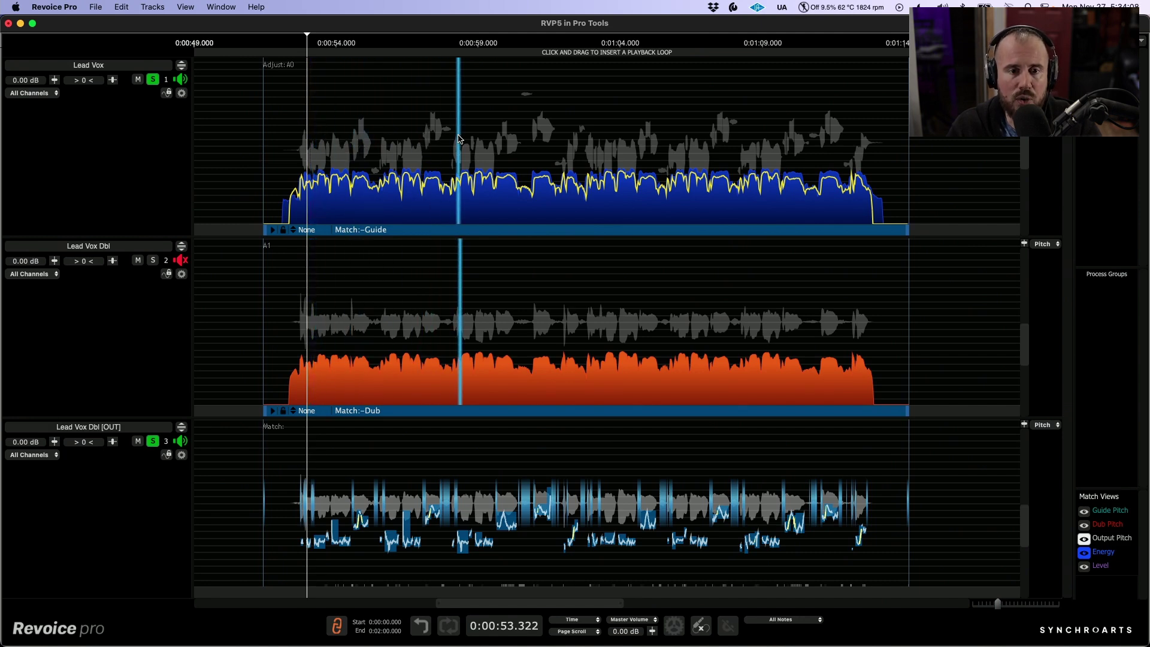
right_click(459, 139)
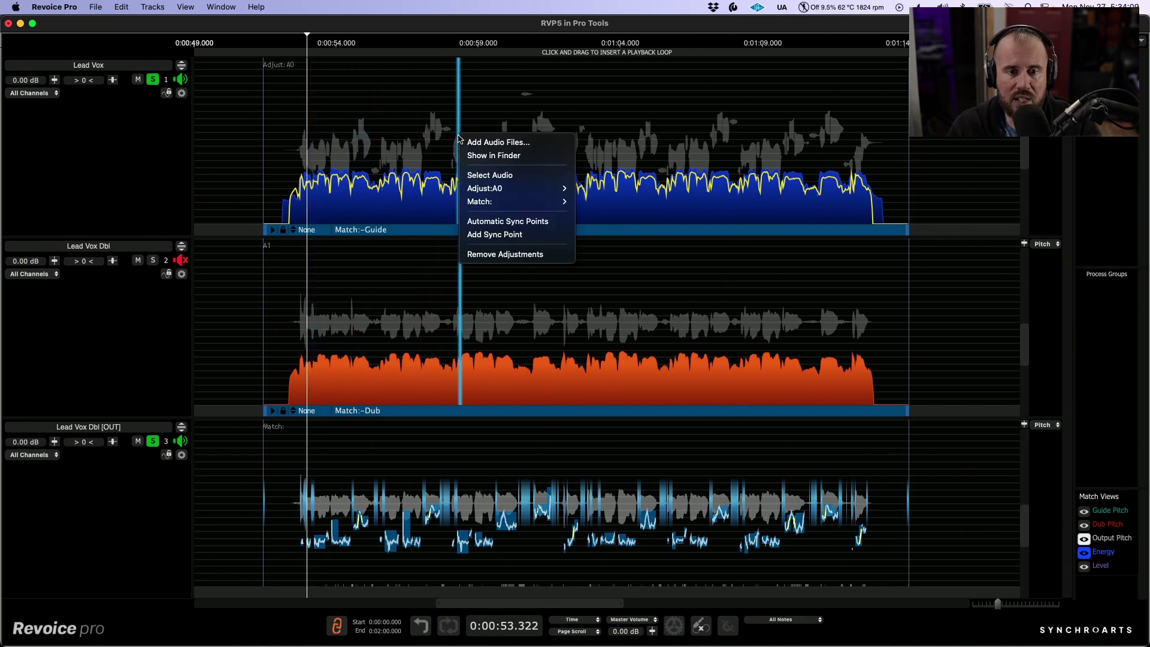
- Deselect audio in Revoice Pro and create a new SLY (raw) - Lead 1.01 playlist in Pro Tools
left_click(476, 174)
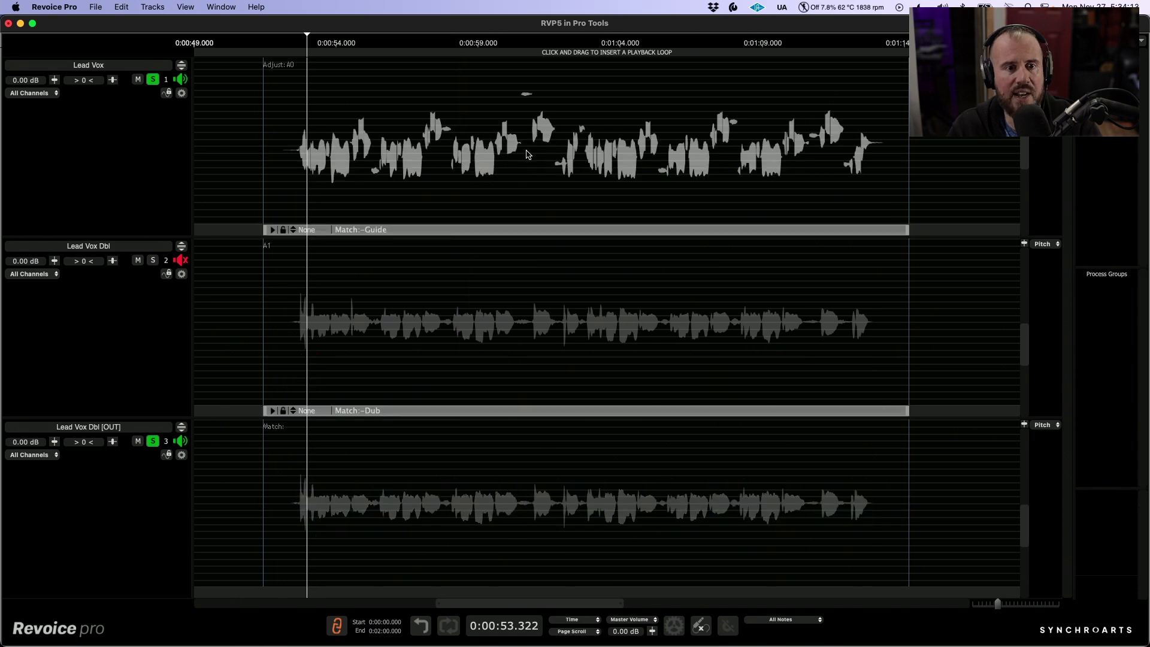
key("super+Tab")
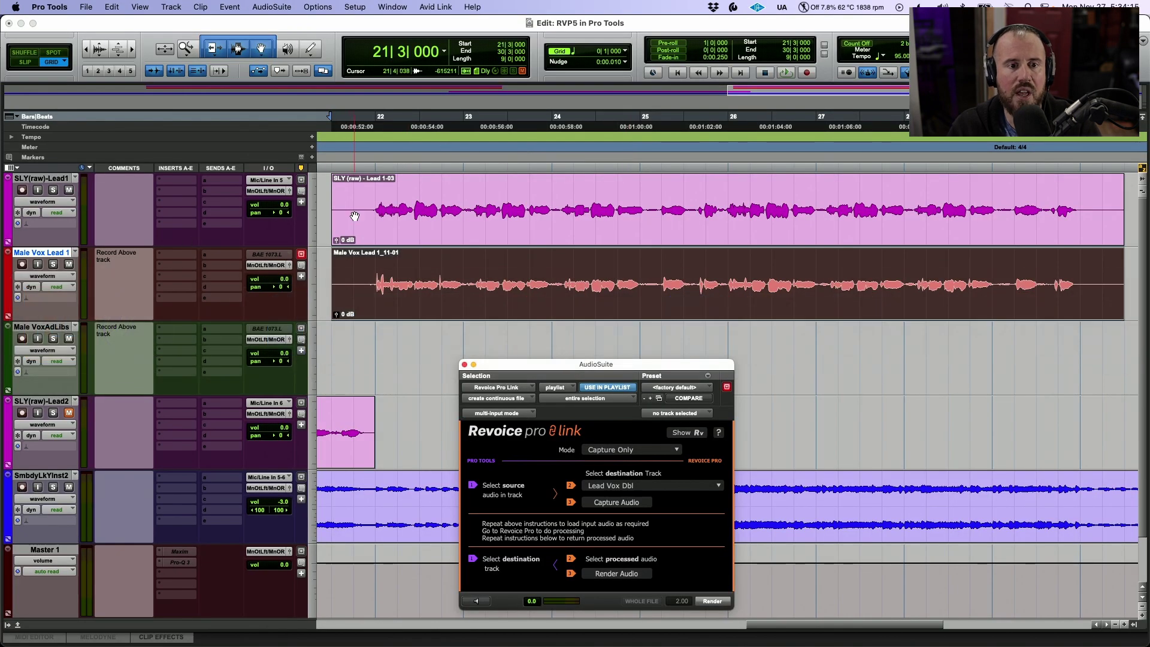
left_click(51, 181)
left_click(75, 180)
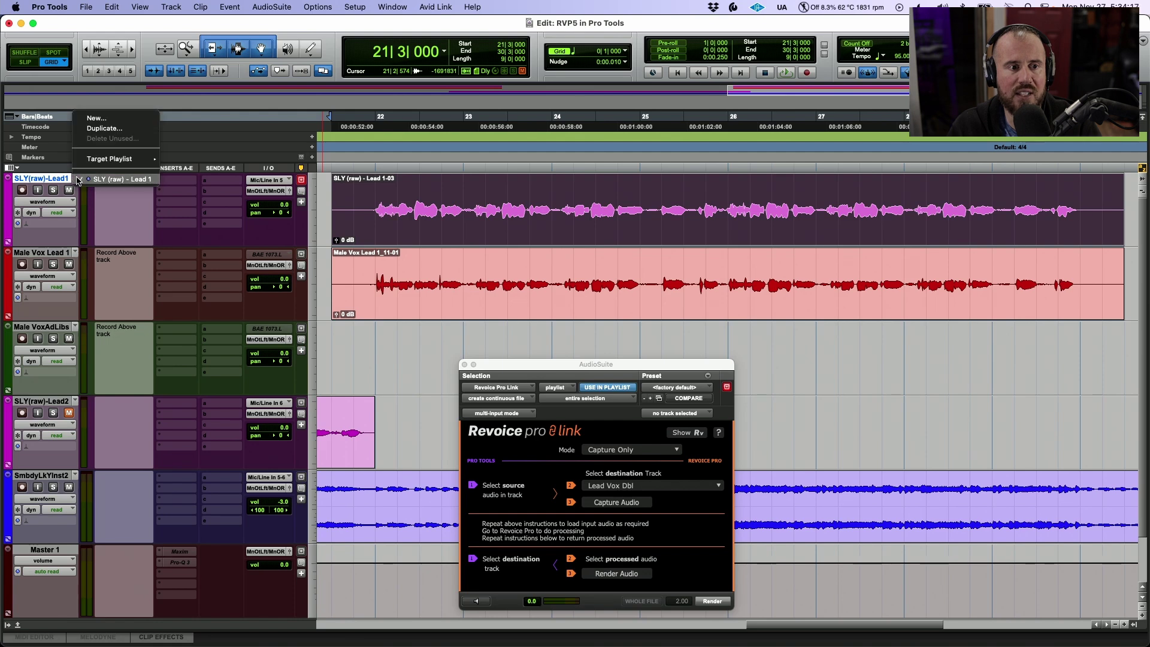
left_click(99, 119)
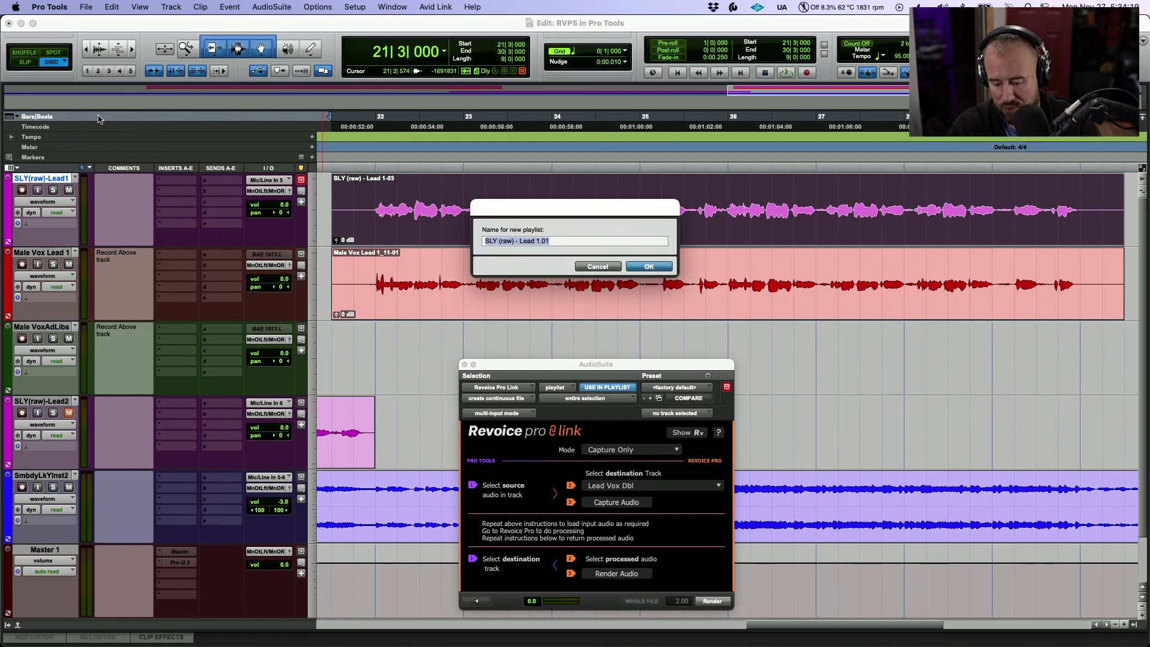
key("Return")
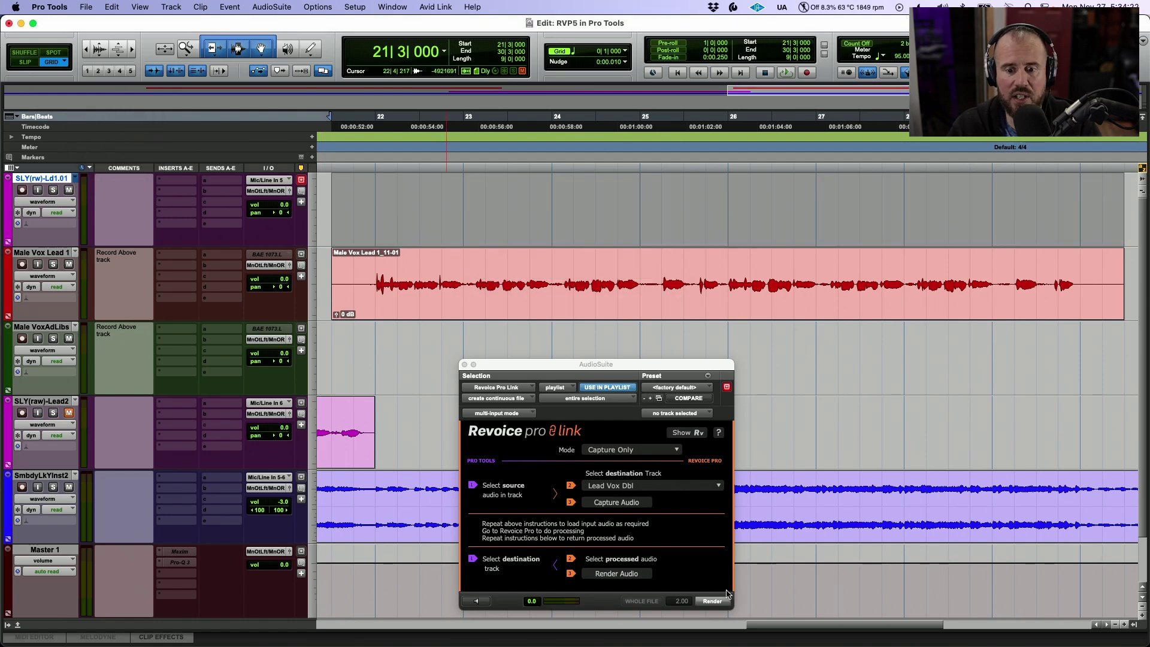
- Render the processed lead vocal onto the new playlist and play it back from bar 22
left_click(715, 601)
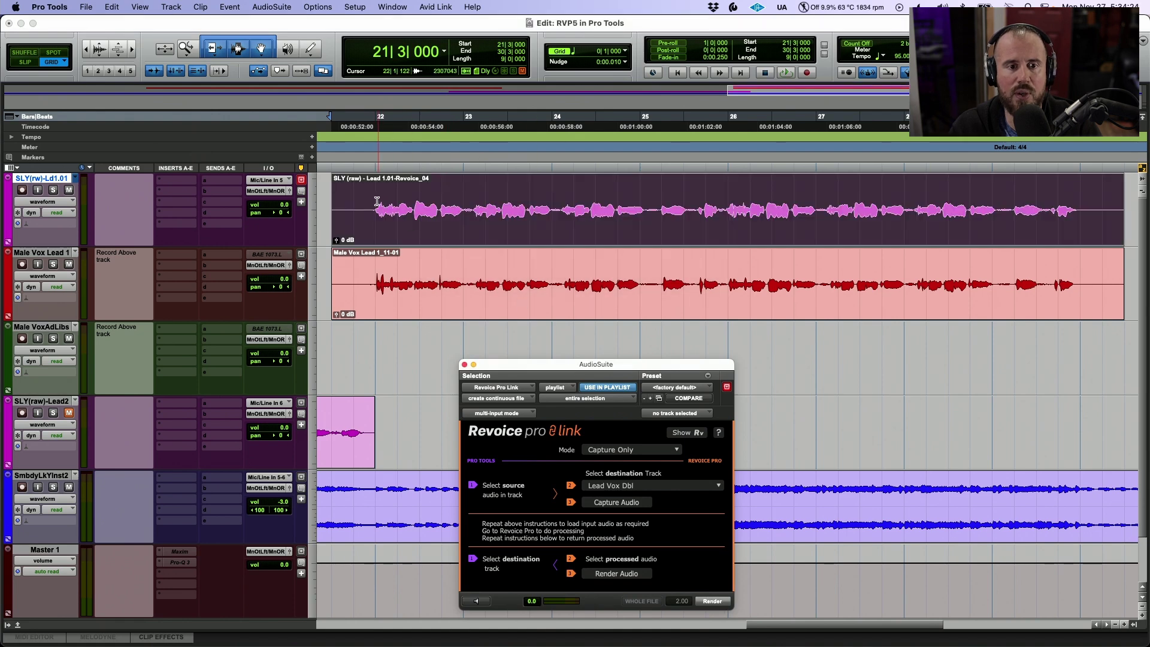
left_click(375, 200)
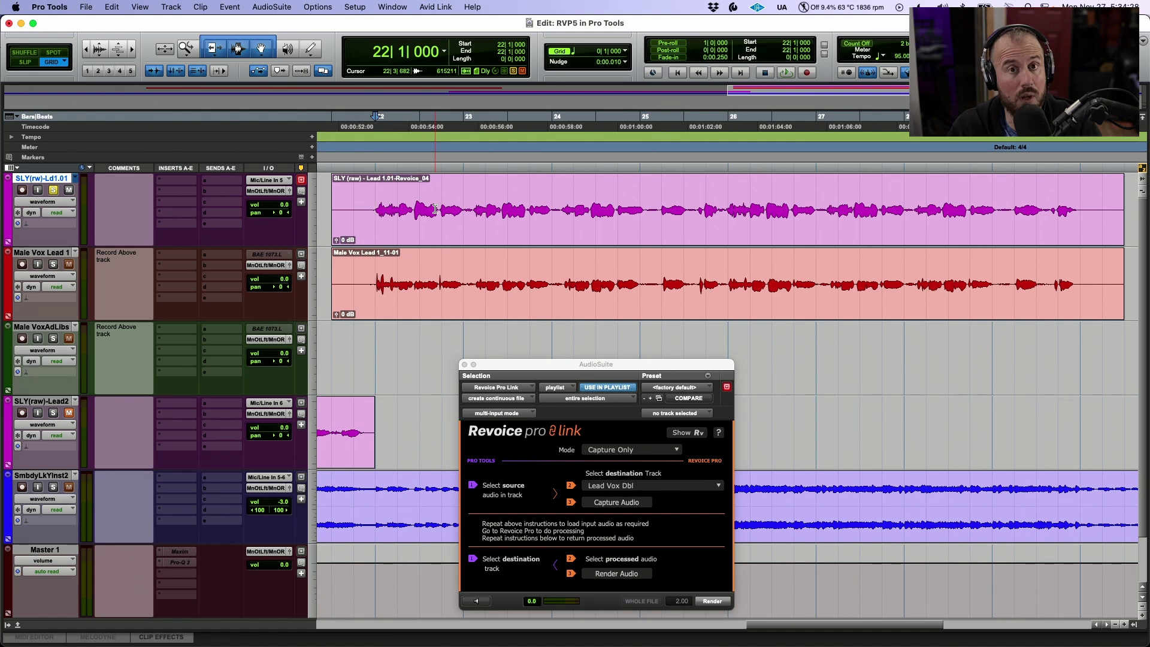
key("space")
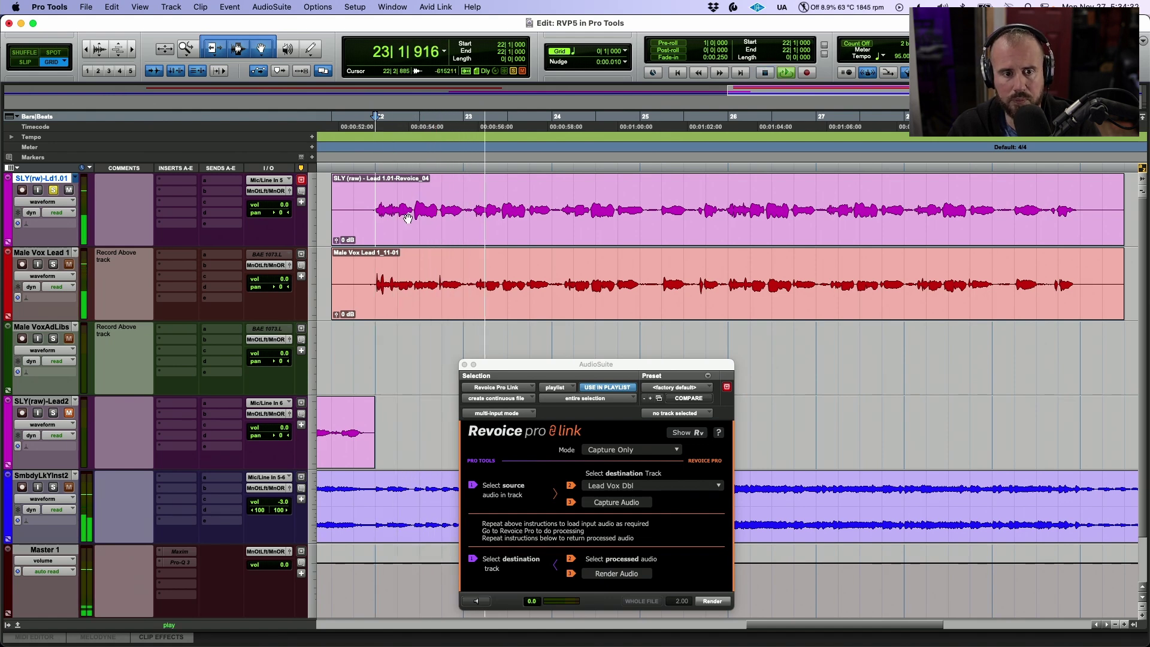
- Stop playback and create a new Male Vox Lead 1.01 playlist on Male Vox Lead 1
left_click(490, 301)
key("space")
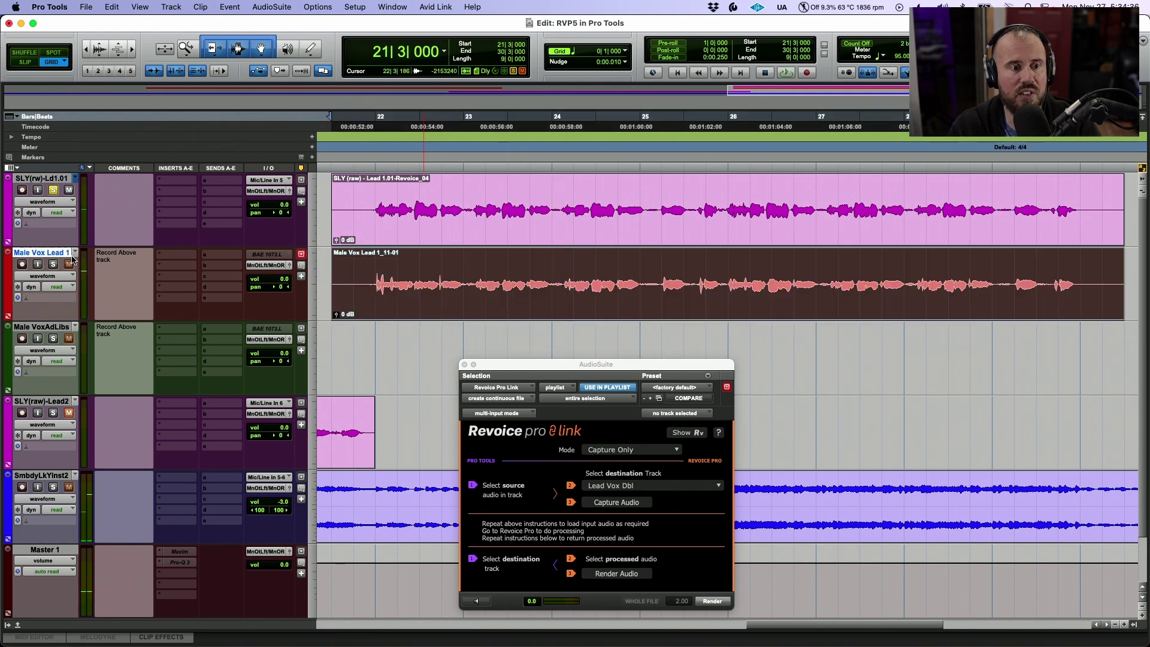
left_click(73, 257)
left_click(113, 195)
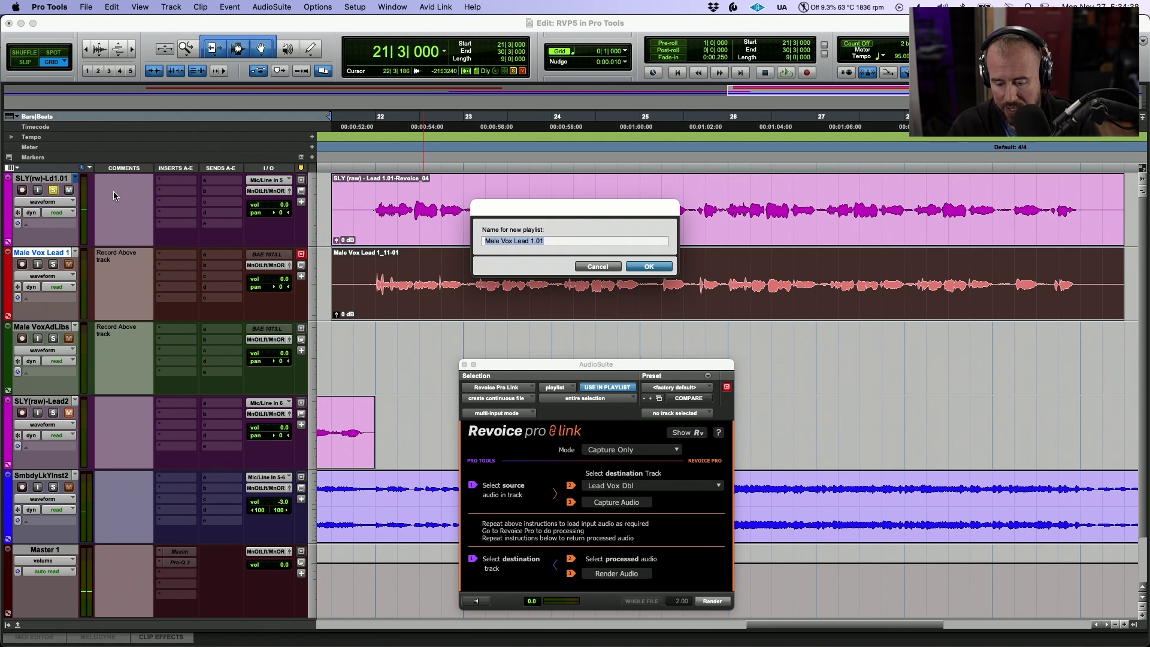
key("Return")
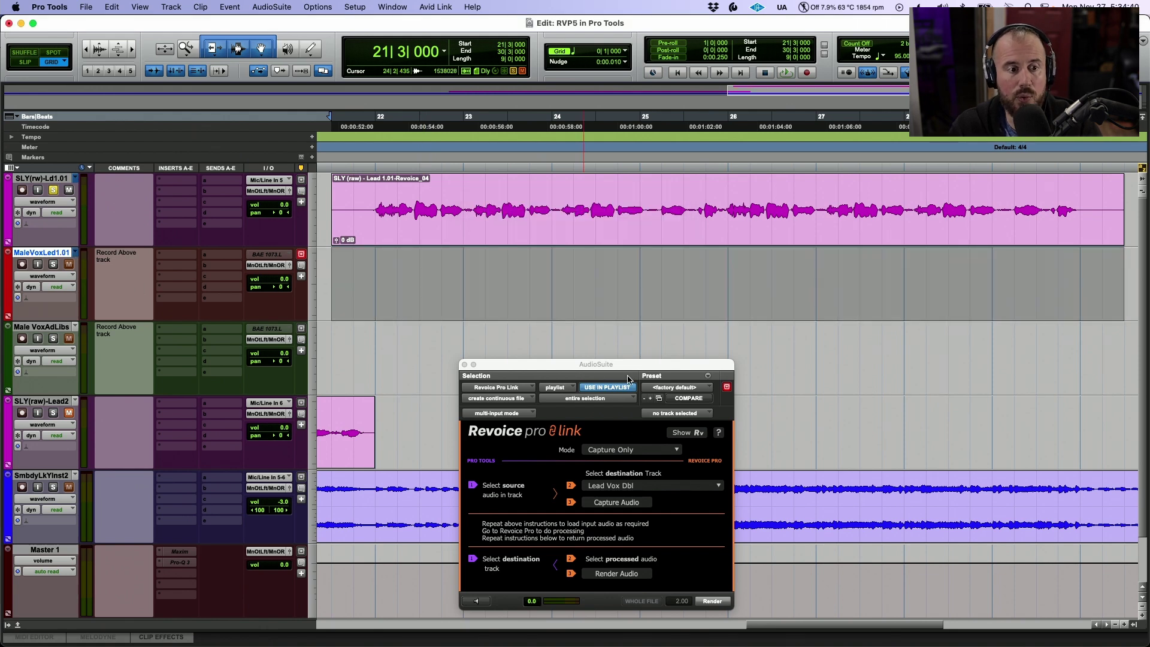
- Select all audio on every track in Revoice Pro, then return to Pro Tools
key("super+Tab")
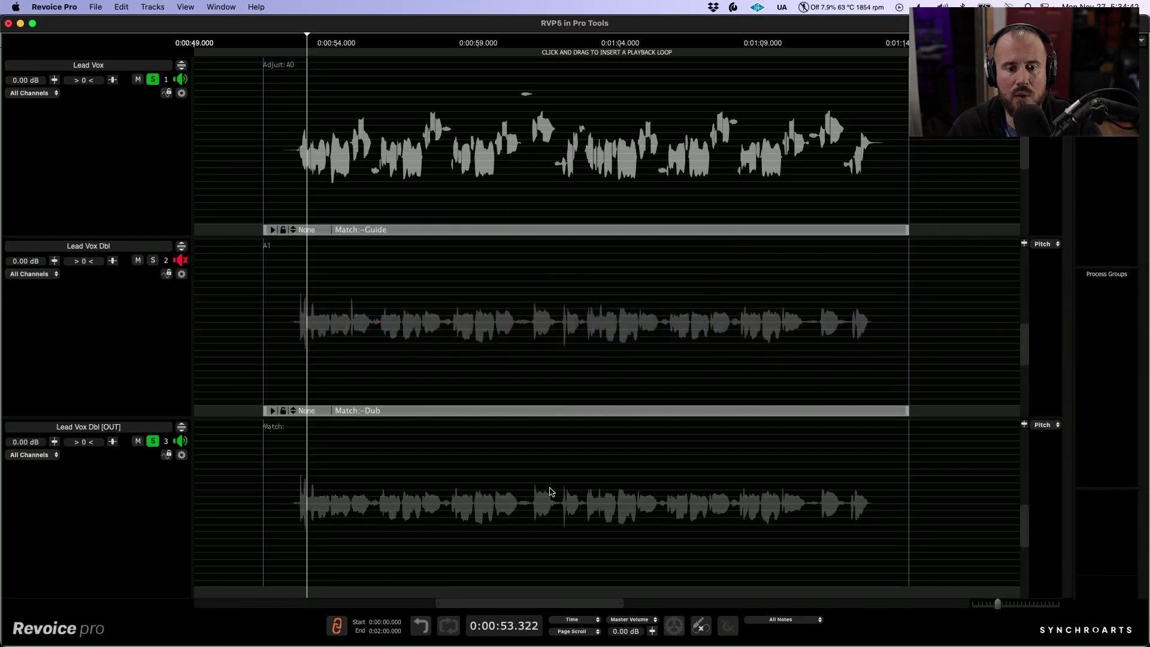
right_click(551, 492)
left_click(565, 483)
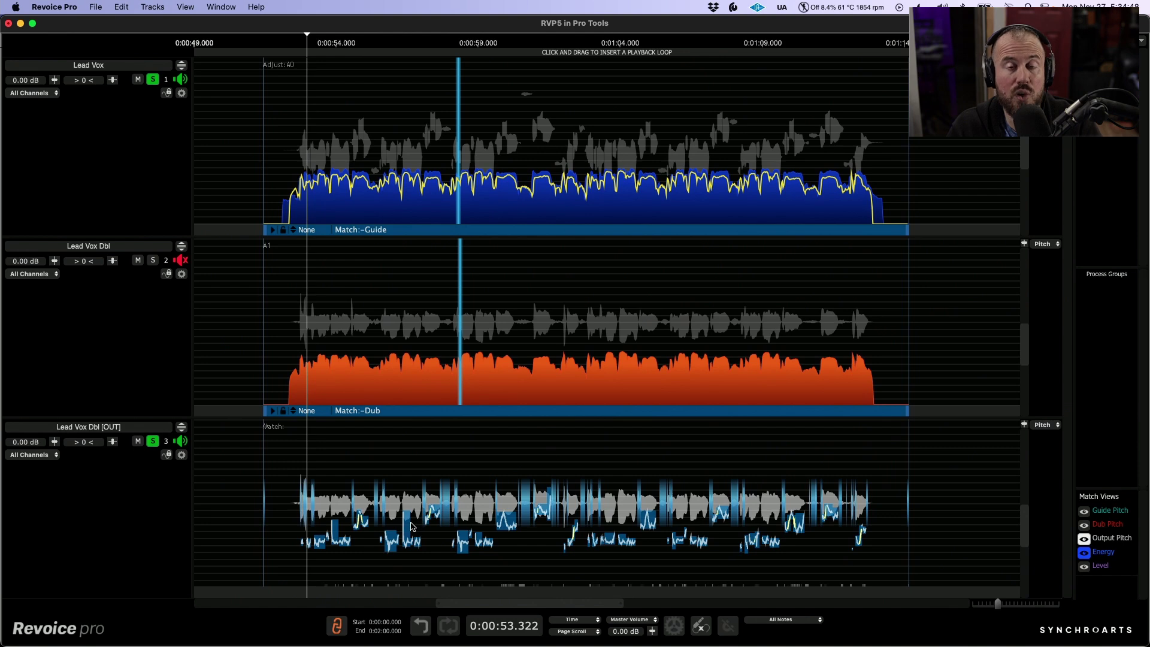
key("super+Tab")
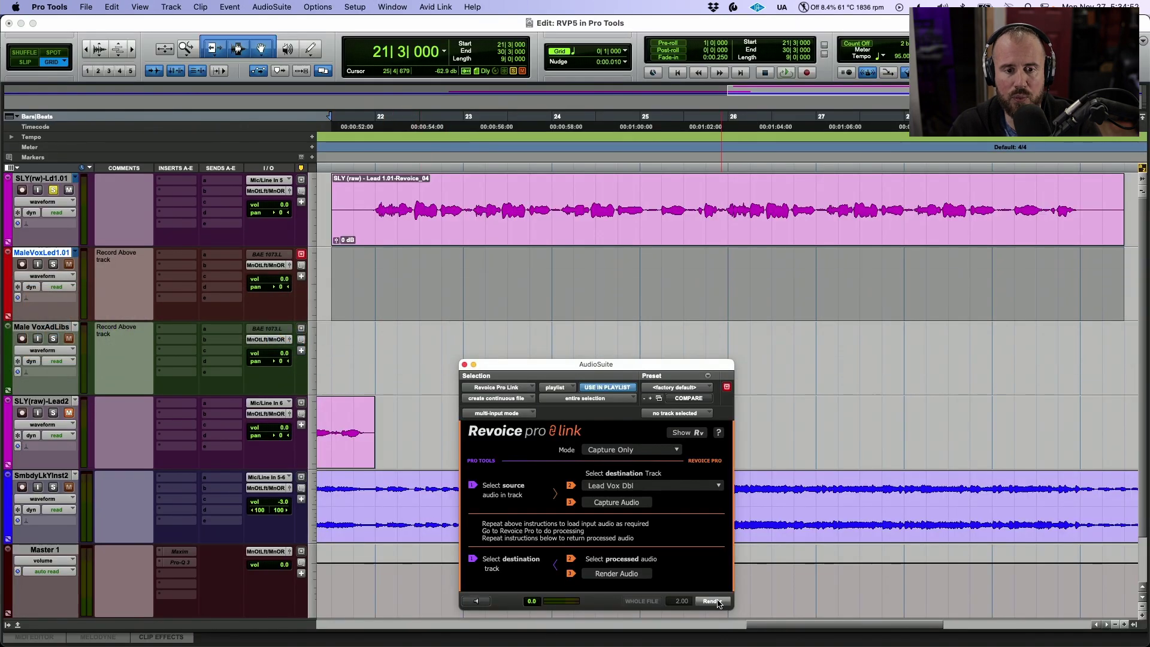
- Switch back to the original Male Vox Lead 1 playlist and play from bar 26 for comparison
left_click(372, 206)
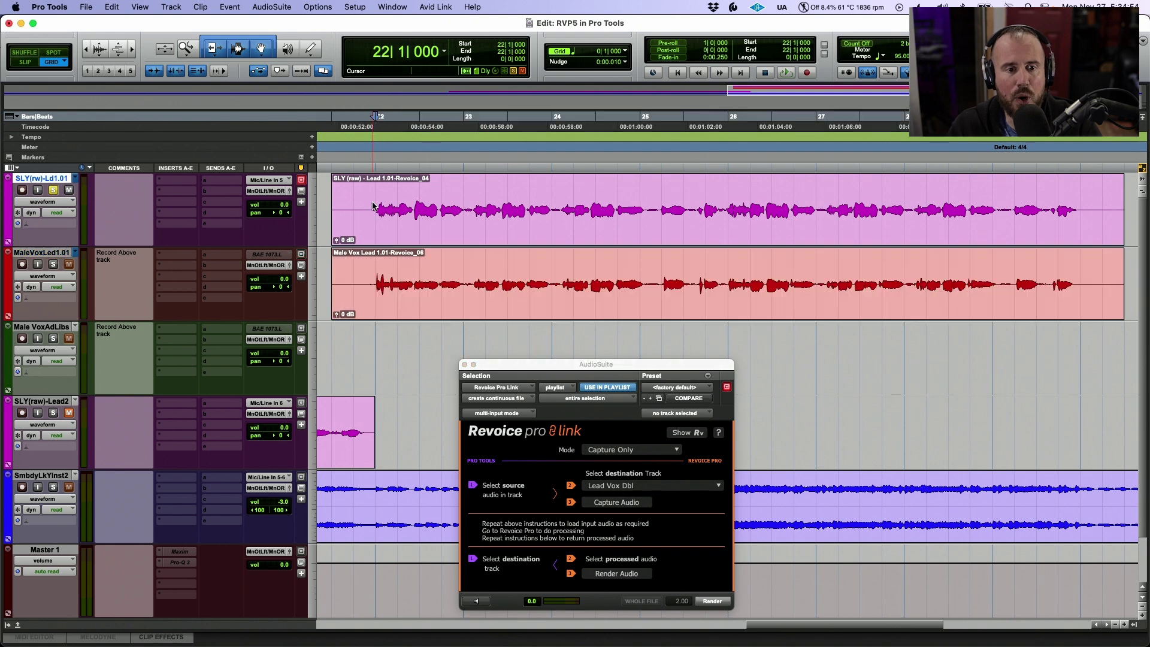
left_click(727, 210)
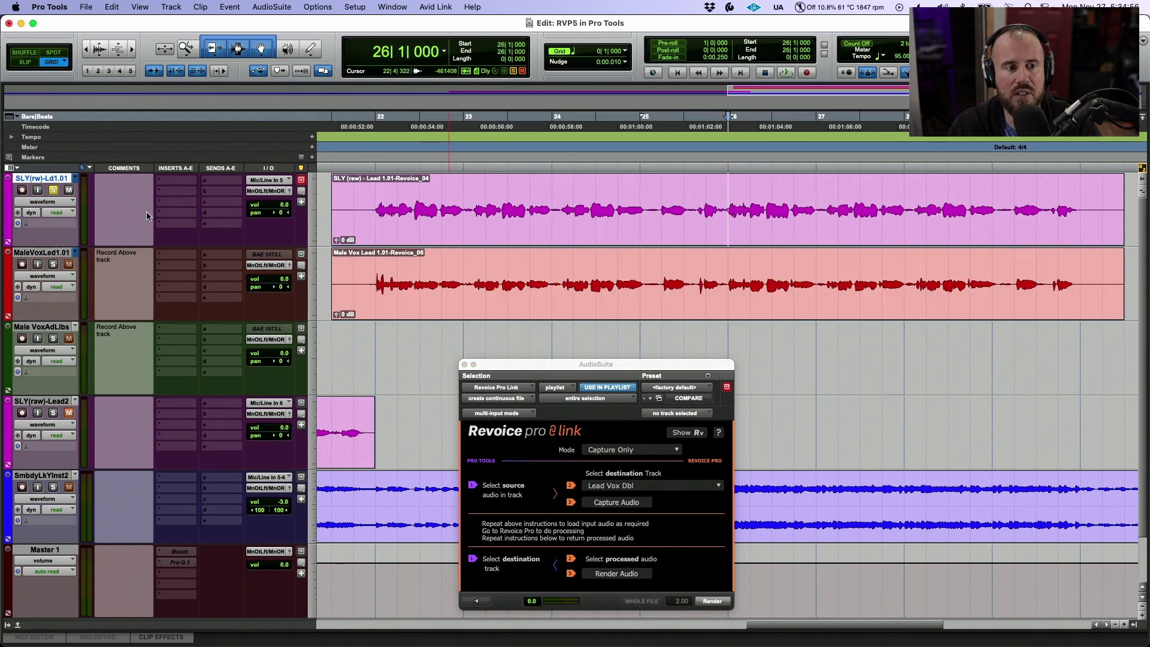
left_click(75, 252)
left_click(72, 258)
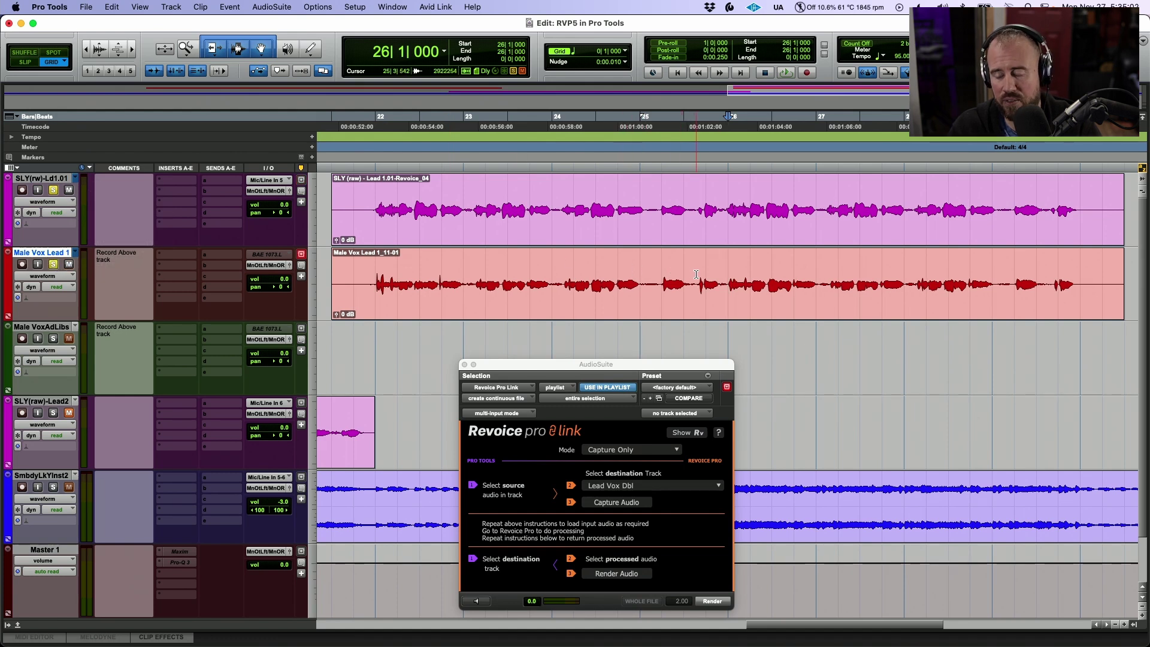
key("space")
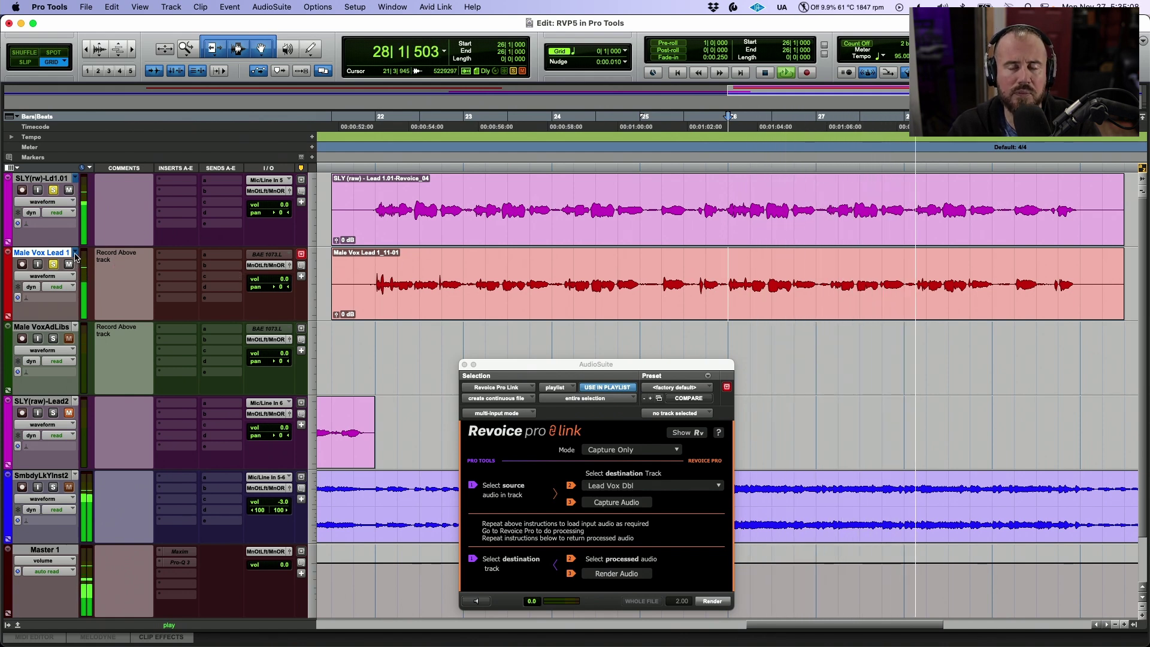
- Switch the male lead to the Male Vox Lead 1.01 playlist and play the processed vocals
left_click(75, 255)
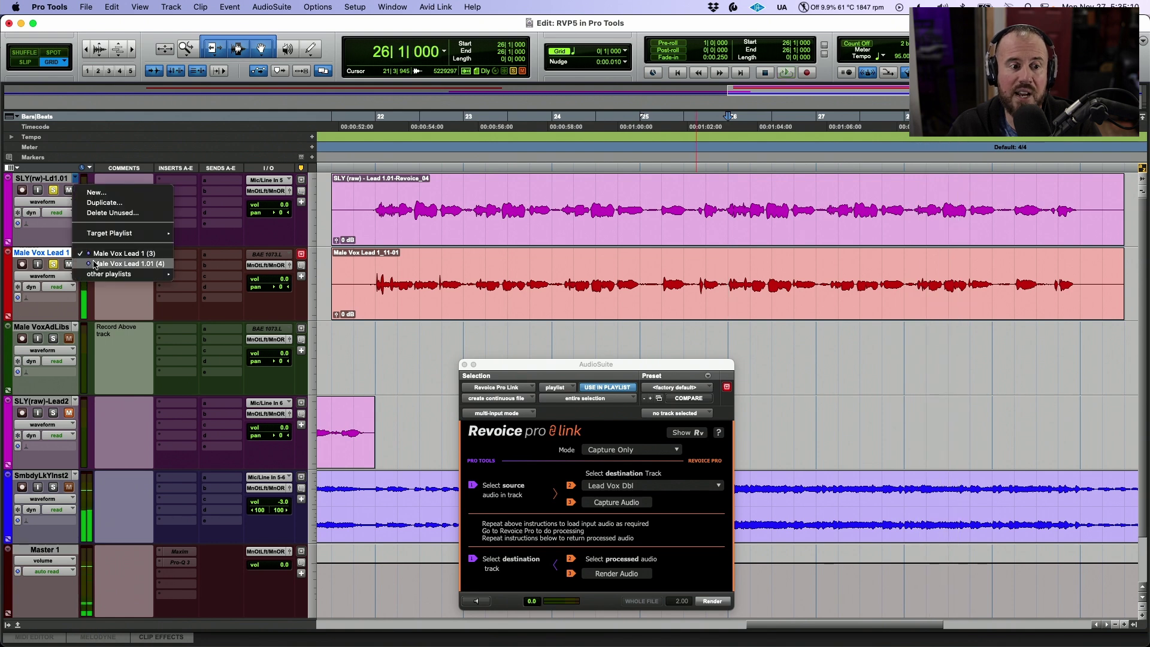
left_click(114, 264)
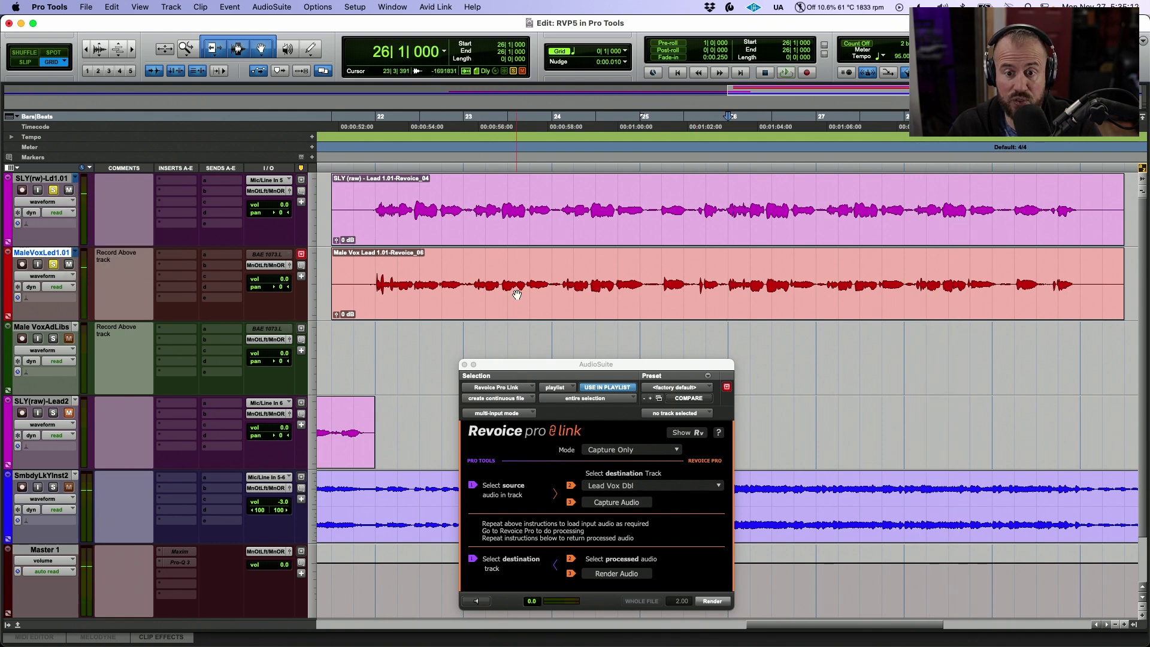
key("space")
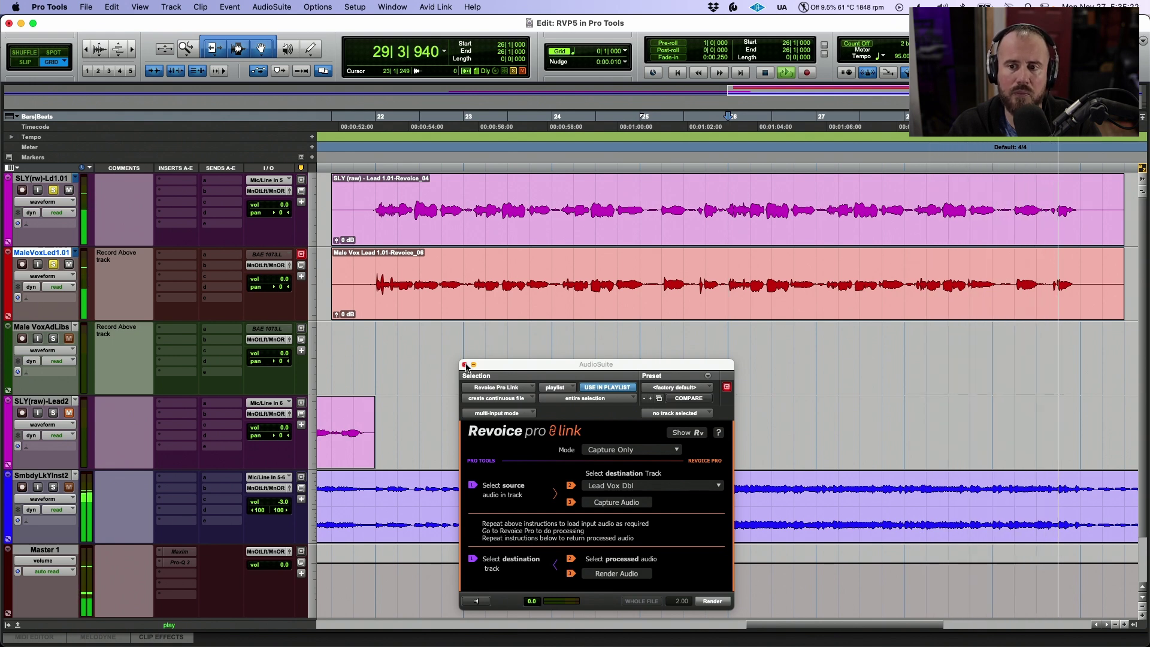
- Close the Revoice Pro Link window, stop playback, and select the SLY lead's last phrase (bars 29–30)
left_click(464, 364)
key("space")
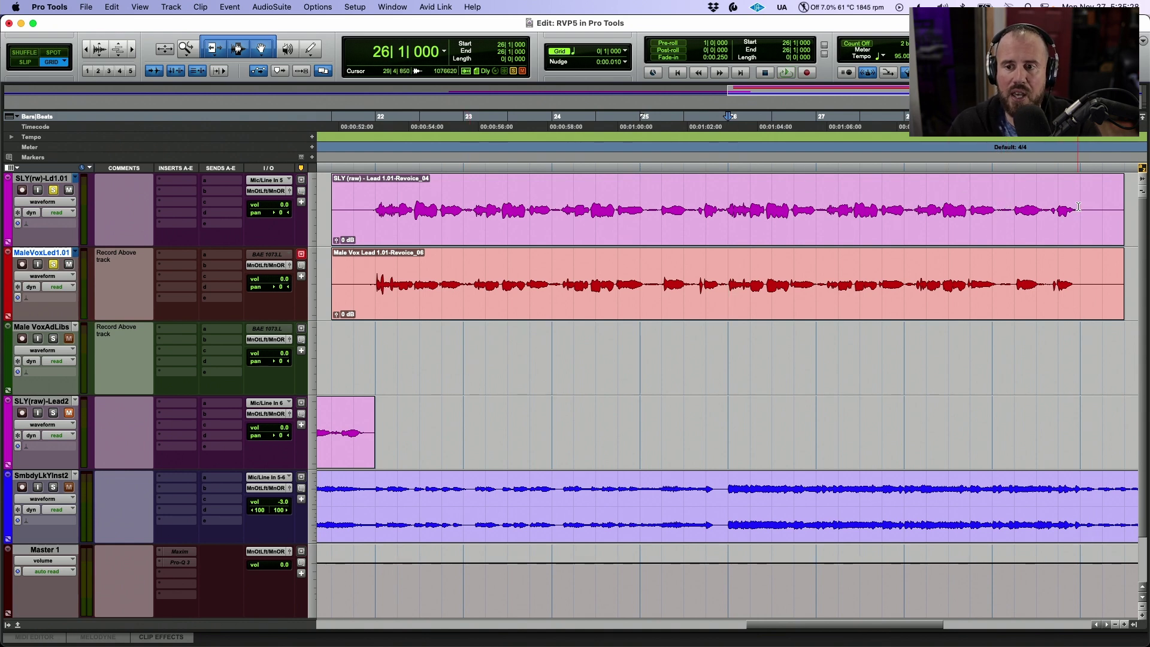
left_click_drag(1080, 206, 995, 227)
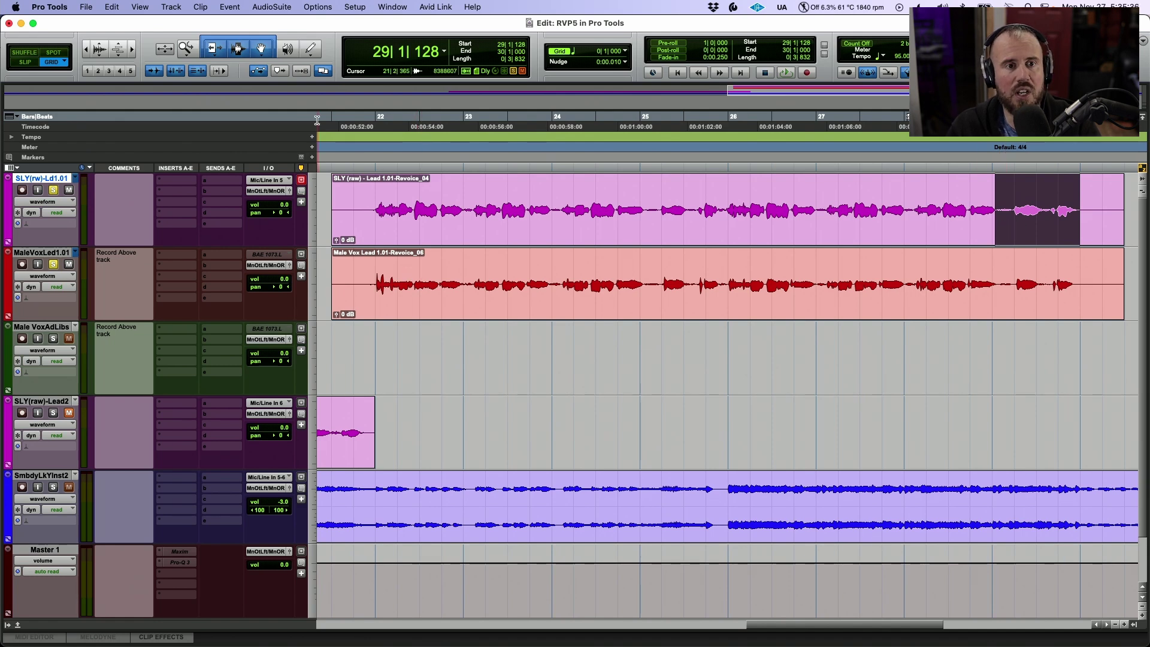
- Load AudioSuite > Synchro Arts > Revoice Pro Quick Doubler
left_click(272, 7)
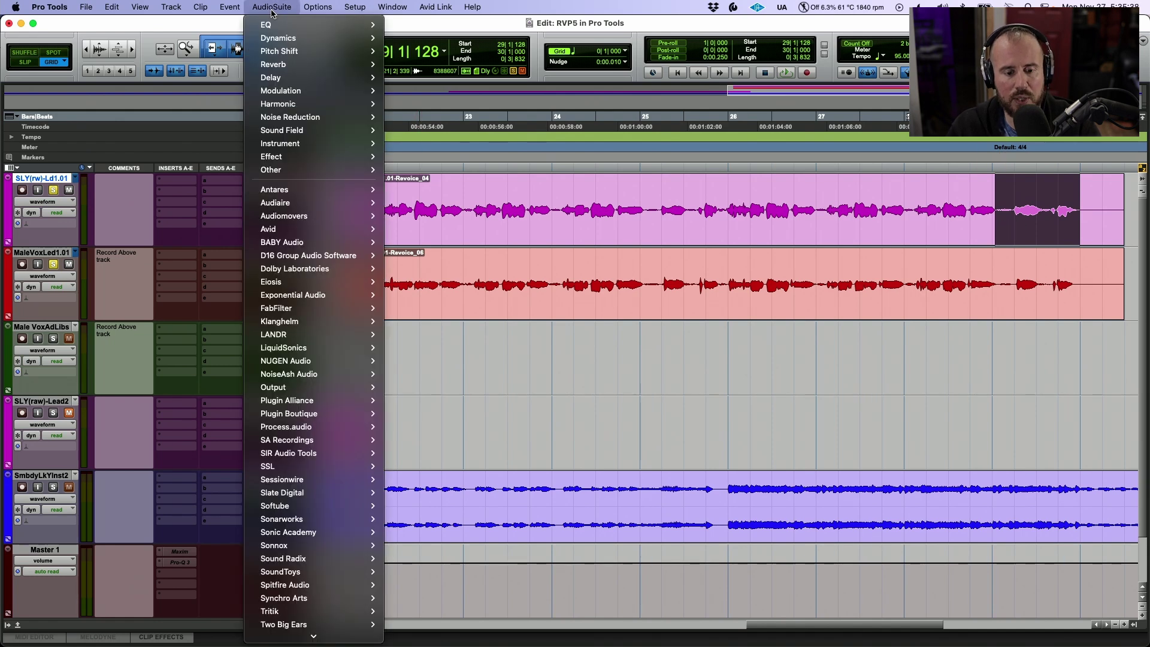
key("s")
key("s")
key("y")
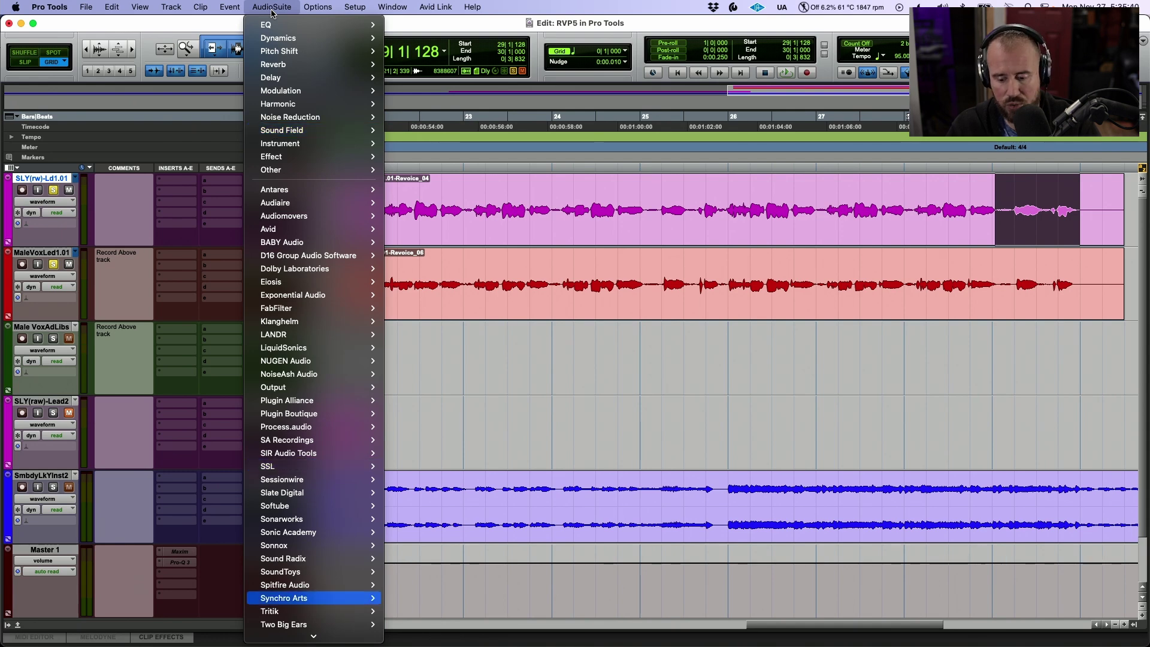
key("Right")
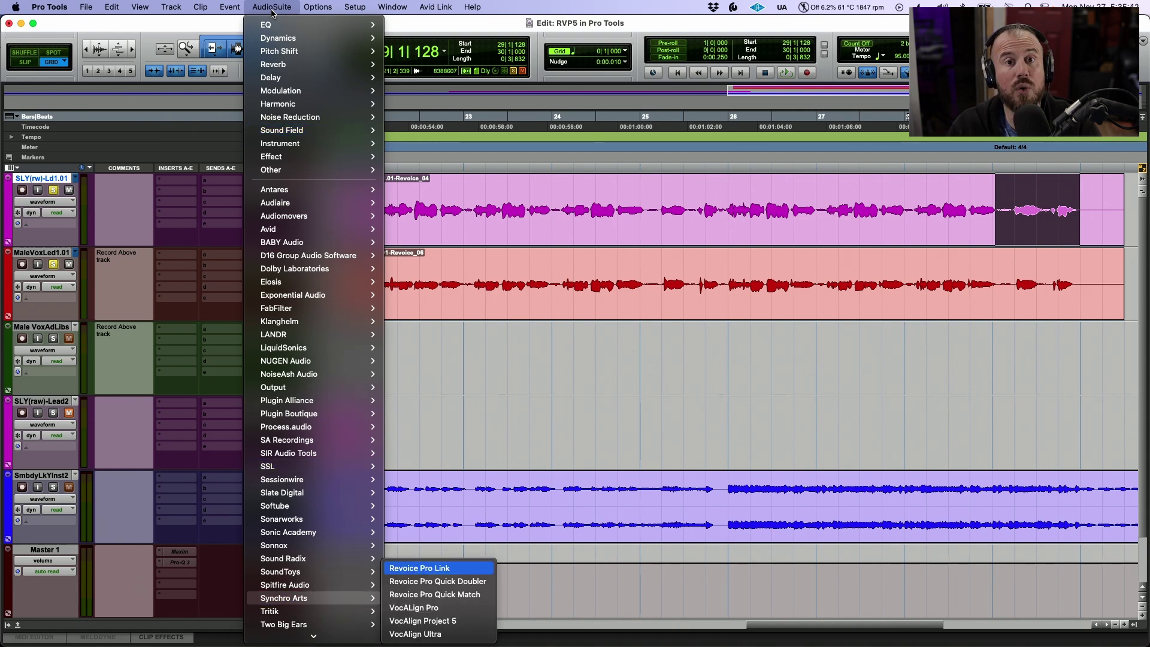
key("Down")
key("Return")
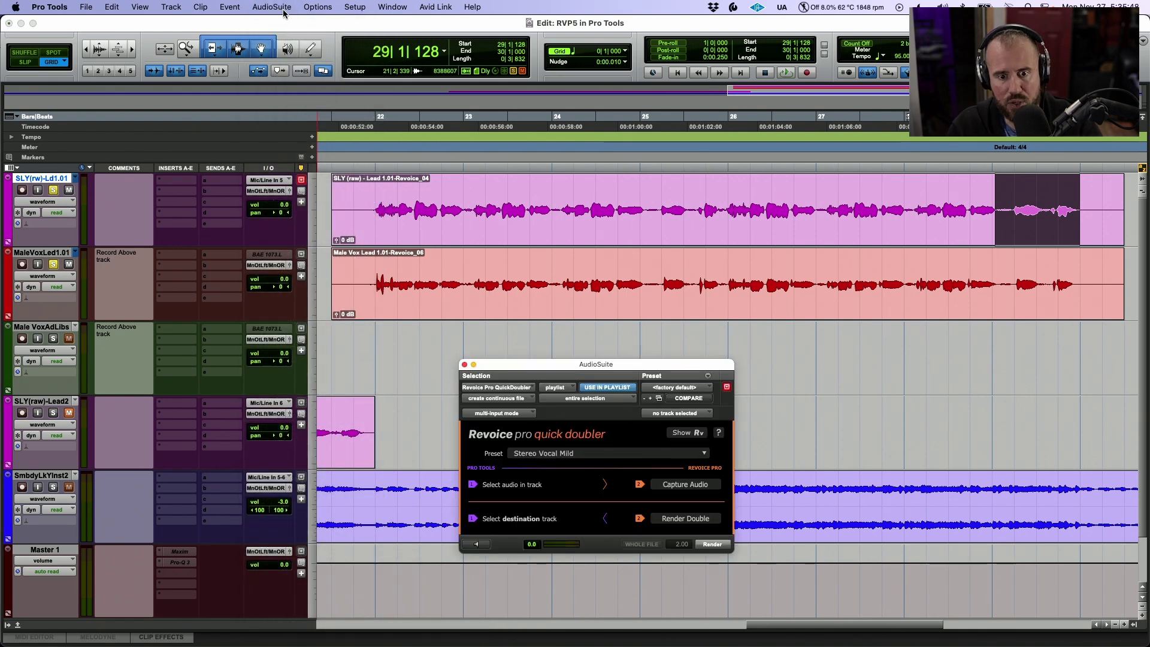
- Create a new stereo track named 'Vocal Double'
key("super+shift+n")
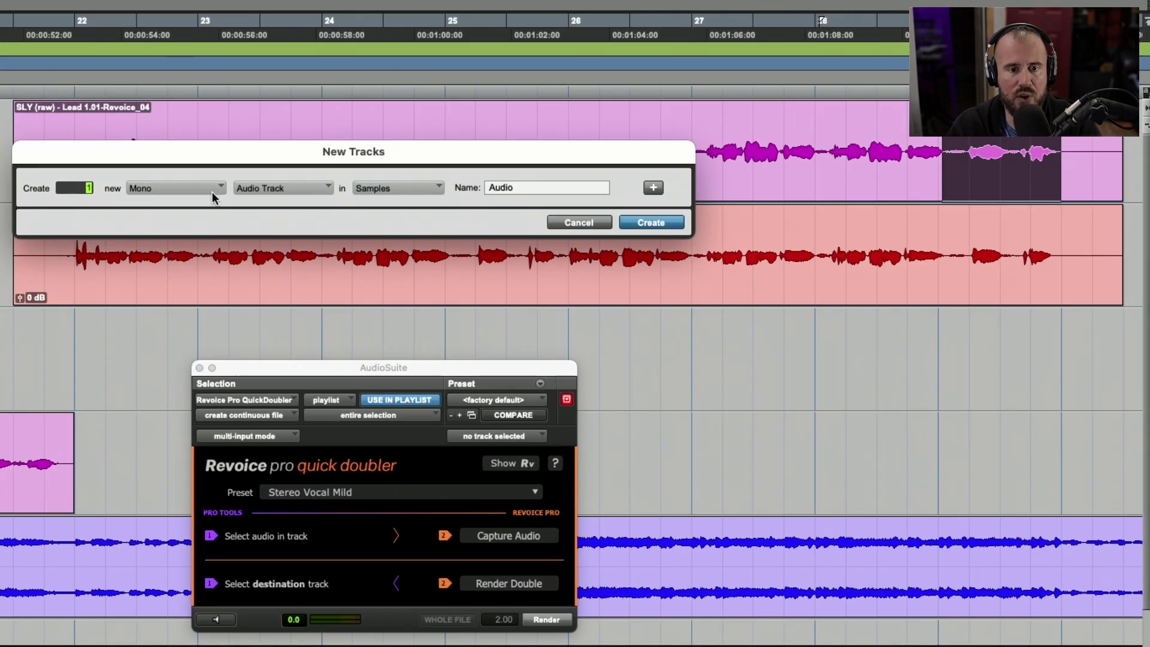
left_click(214, 188)
left_click(196, 207)
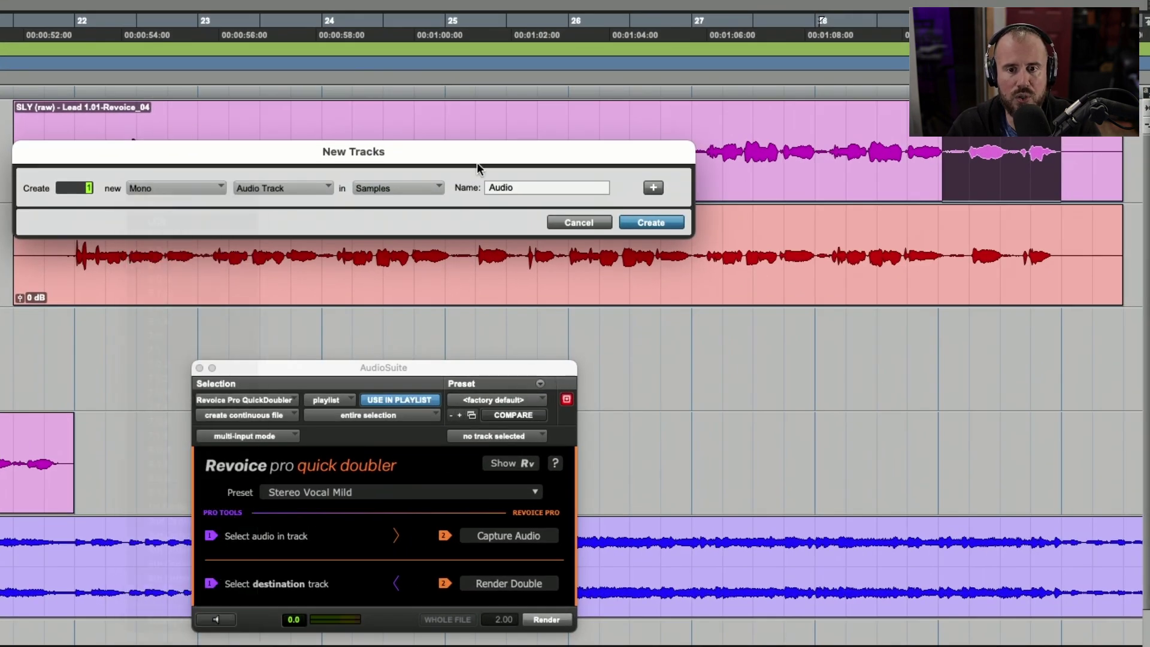
double_click(546, 188)
type("Vocal")
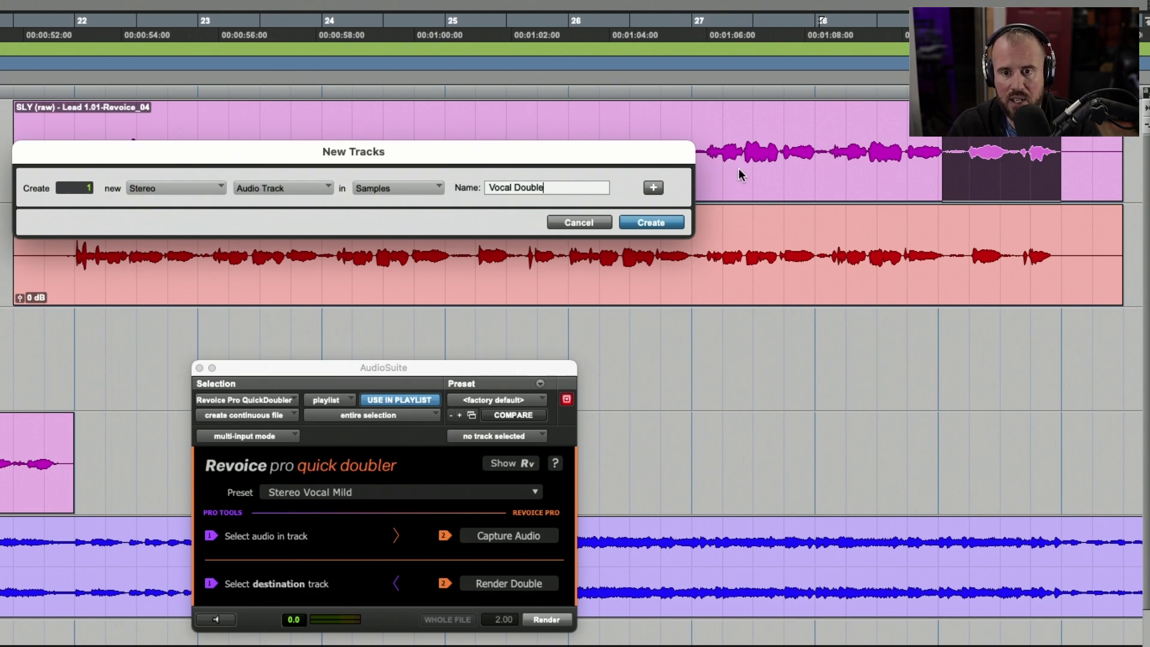
type(" Double")
key("Return")
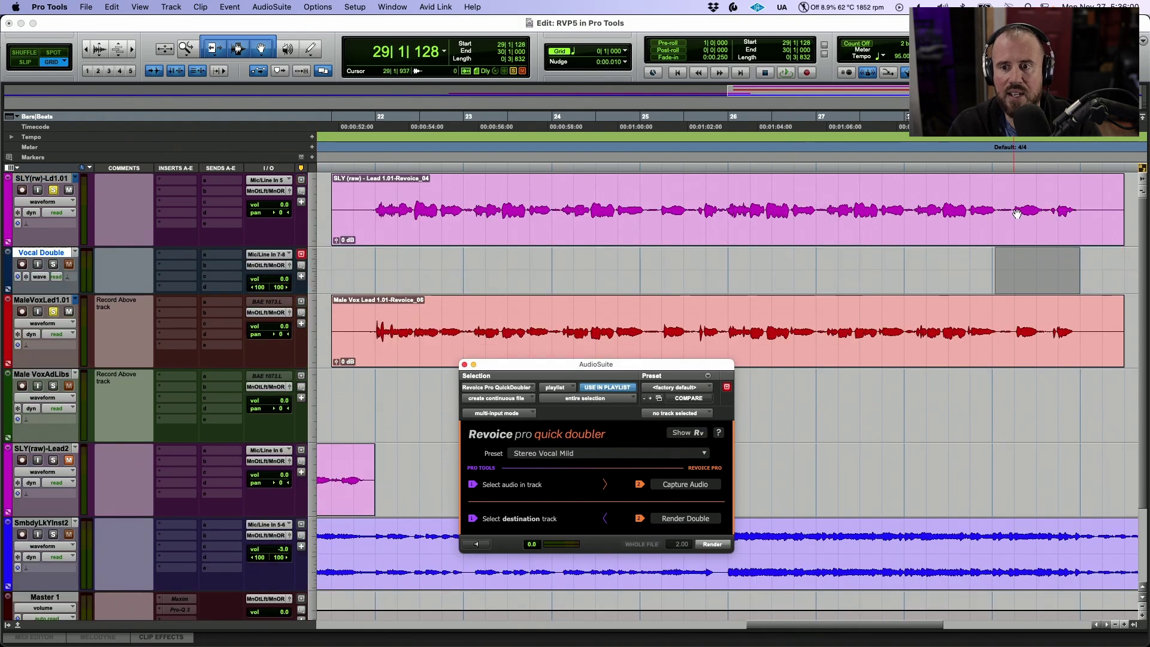
- Capture the SLY lead's last phrase with the Stereo Vocal Mild preset and render it onto Vocal Double
left_click(55, 181)
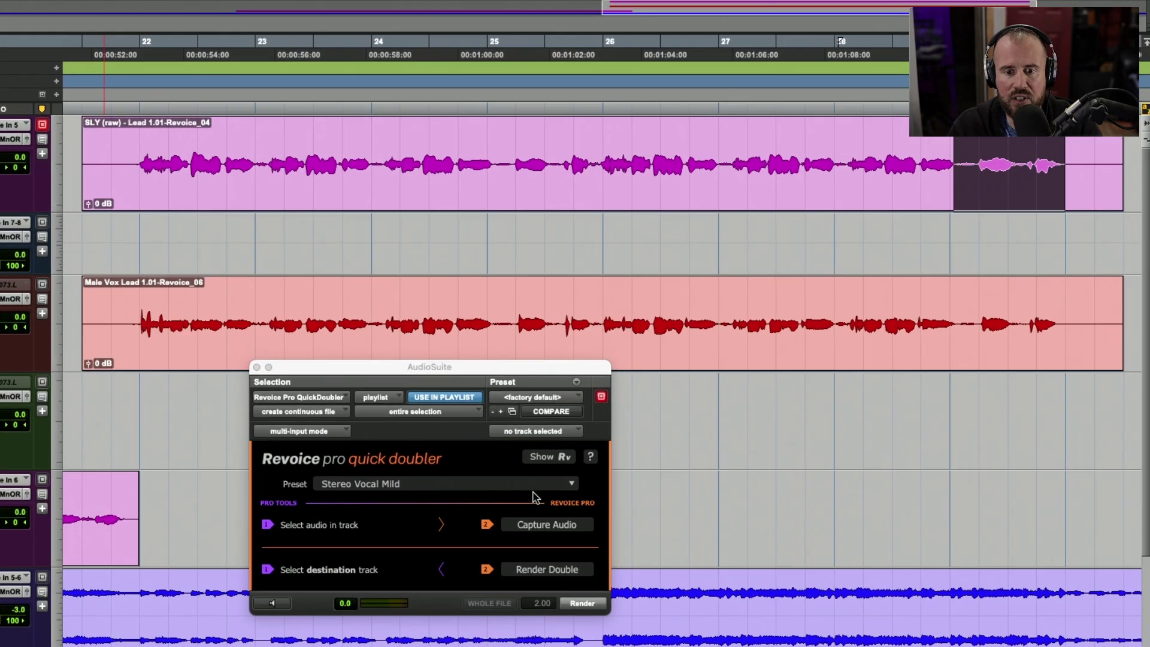
left_click(688, 453)
mouse_move(746, 462)
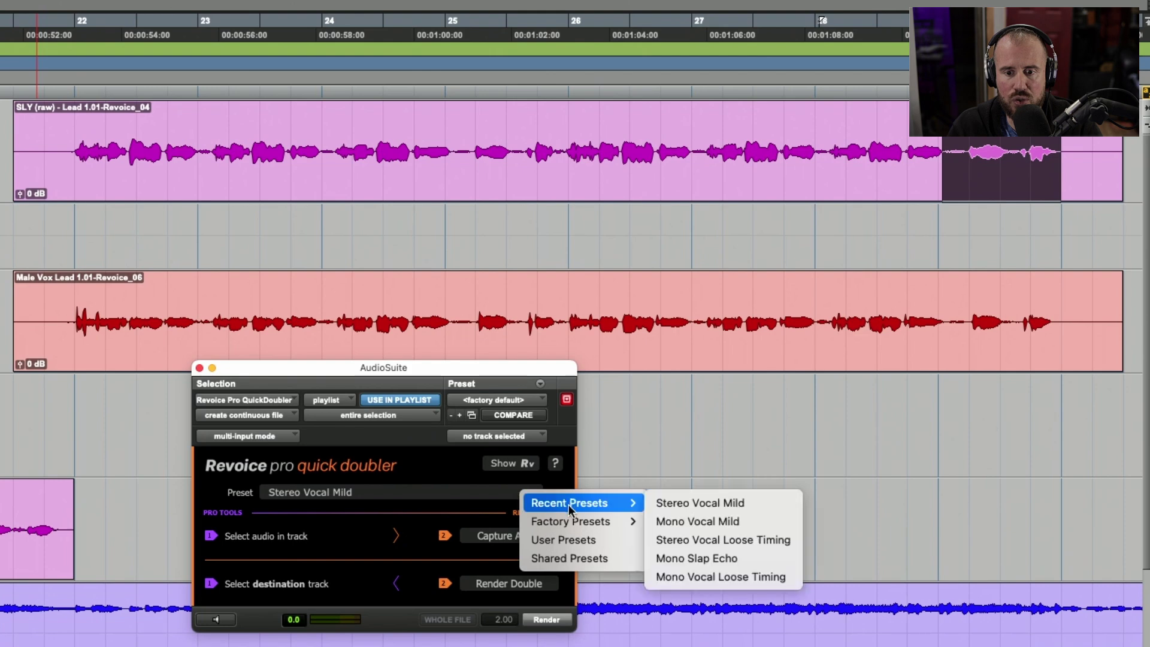
left_click(743, 502)
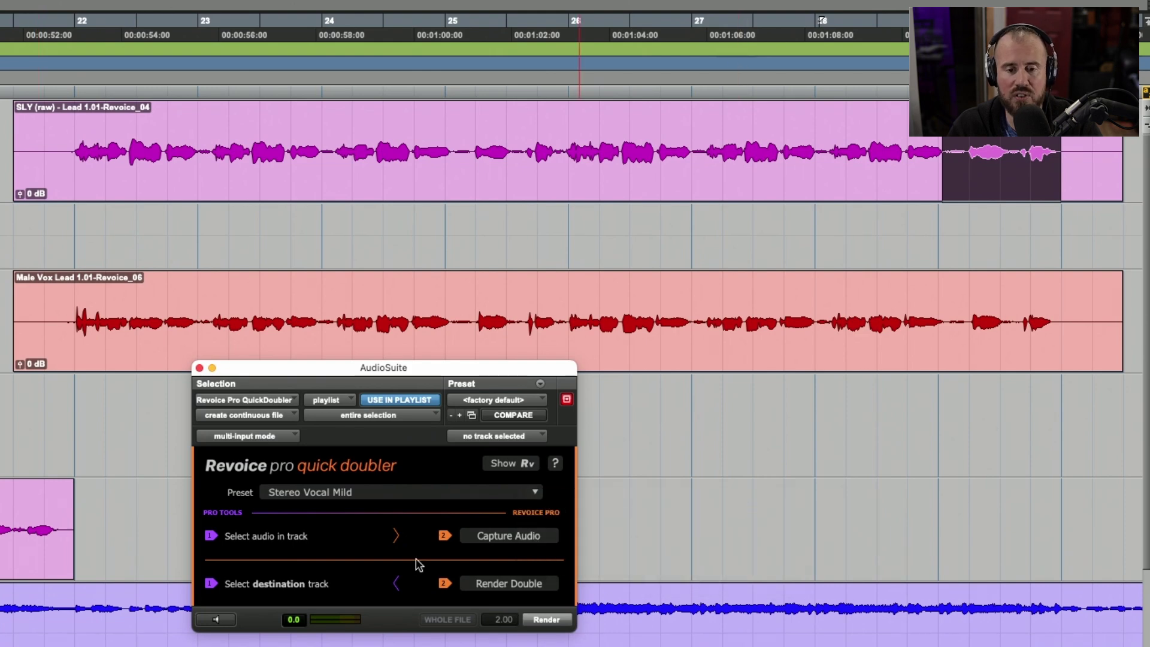
left_click(521, 538)
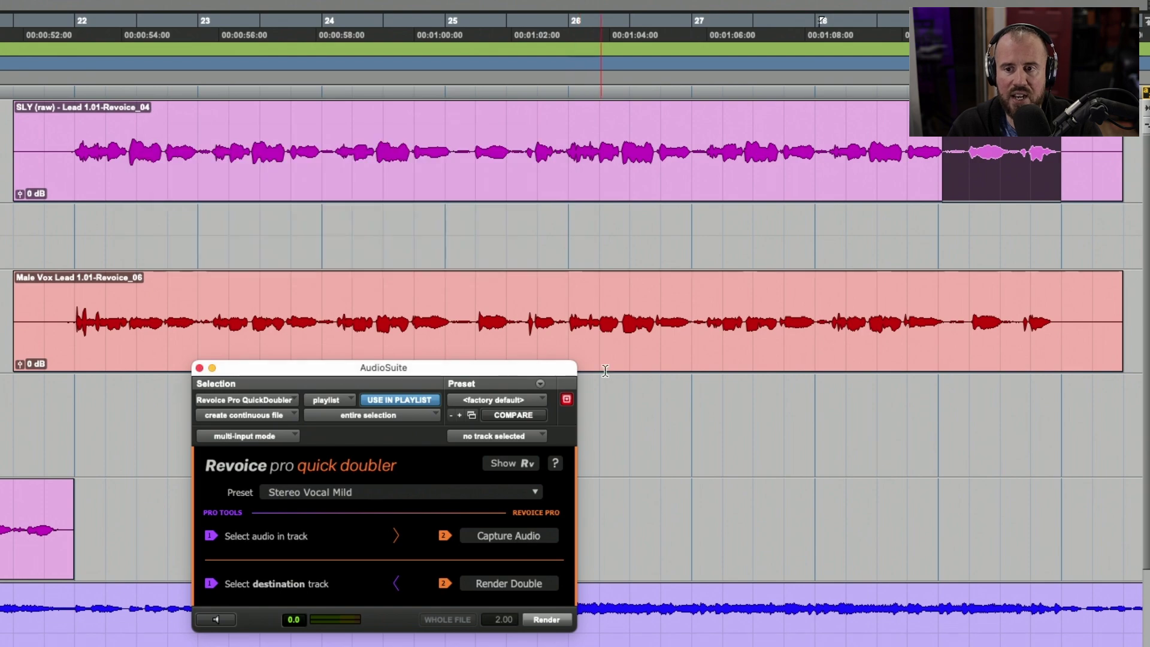
left_click(56, 211)
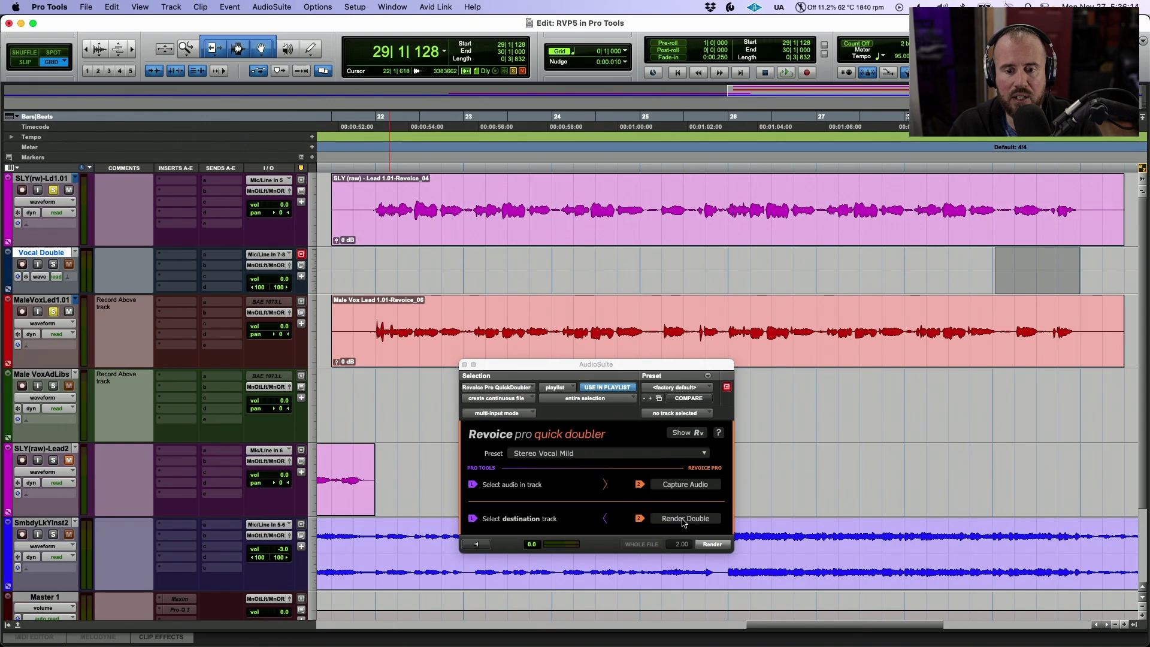
left_click(684, 522)
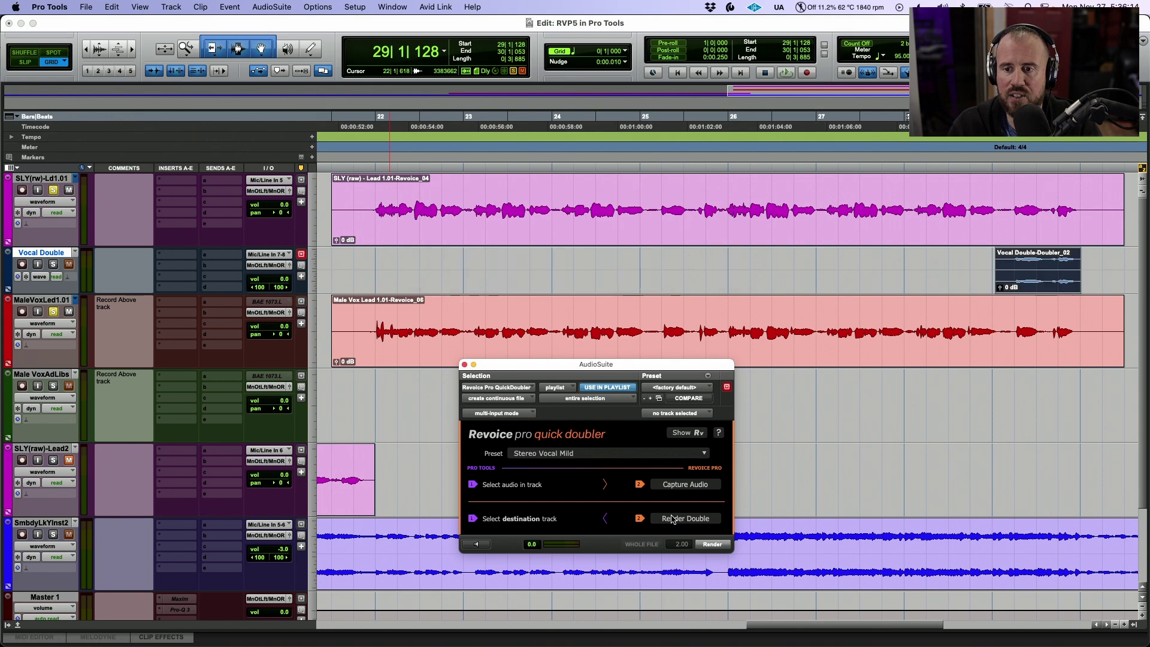
- Solo the Vocal Double track and audition the rendered double
left_click(53, 265)
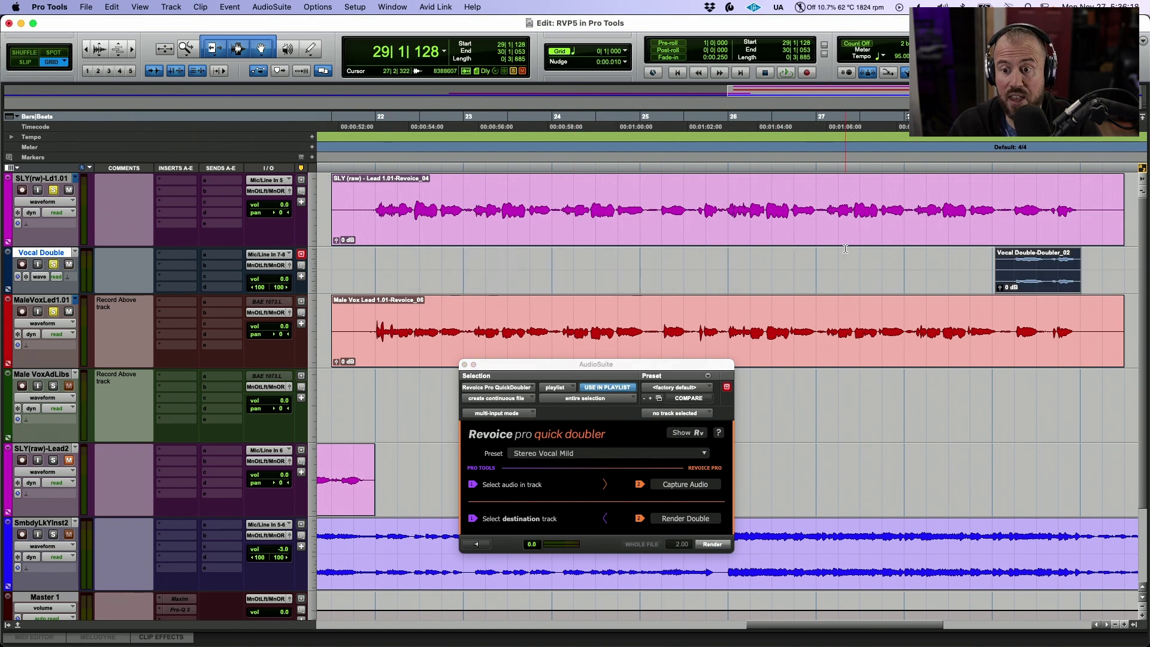
key("space")
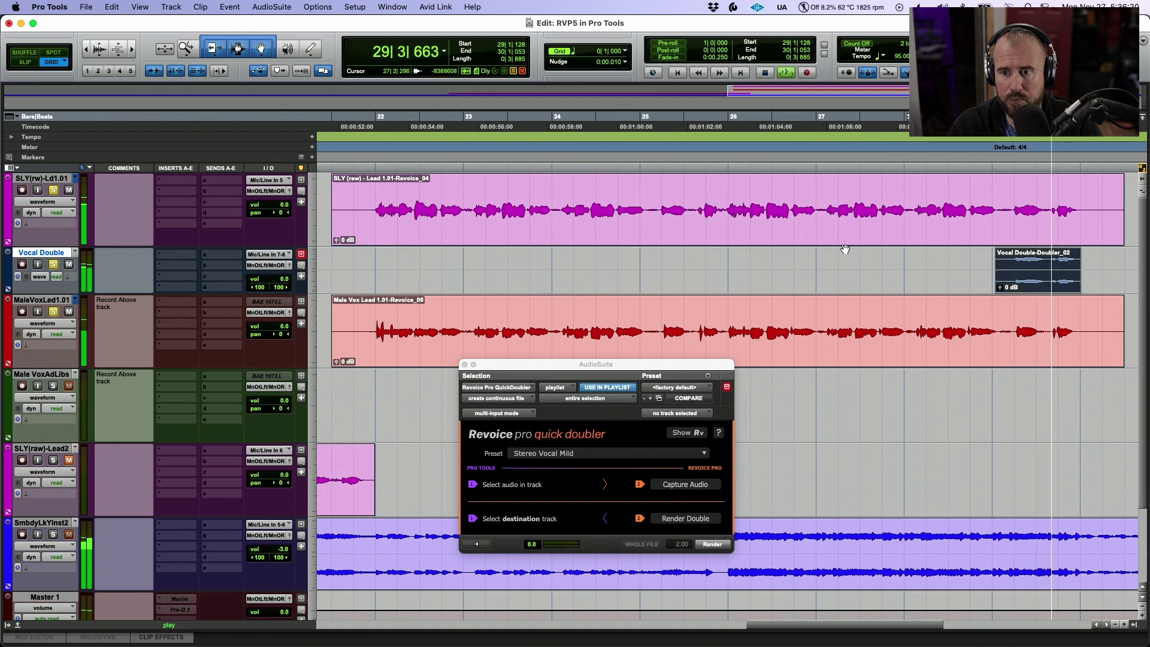
key("space")
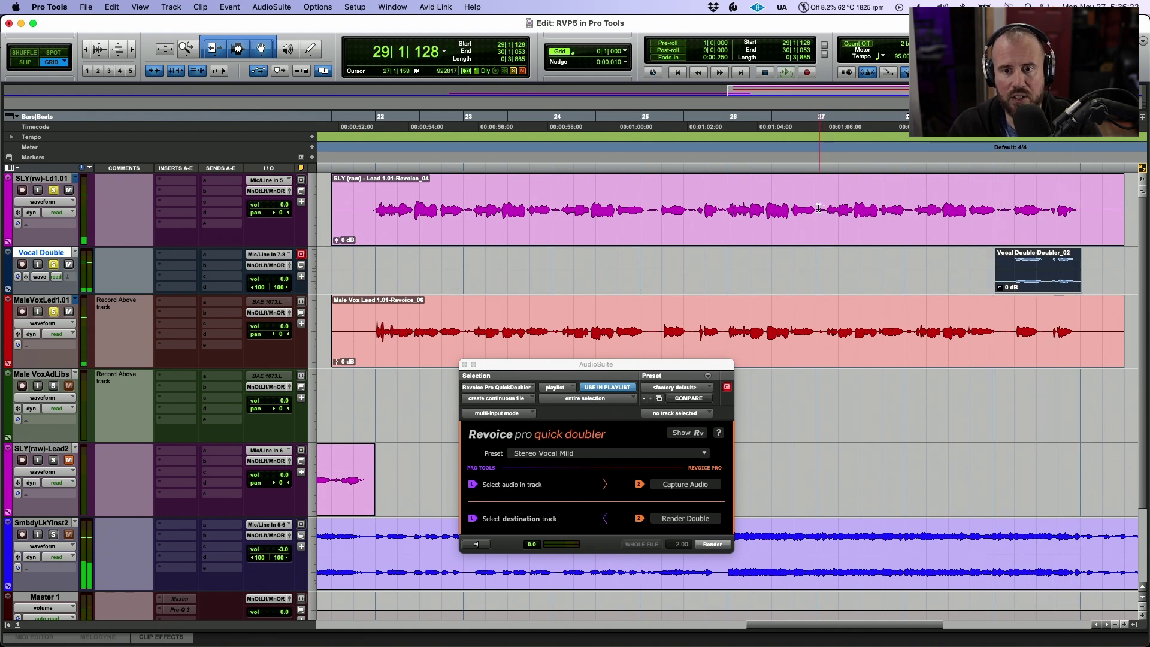
- Play the session back from 21|4|534 on the SLY lead track
left_click(816, 208)
left_click(365, 201)
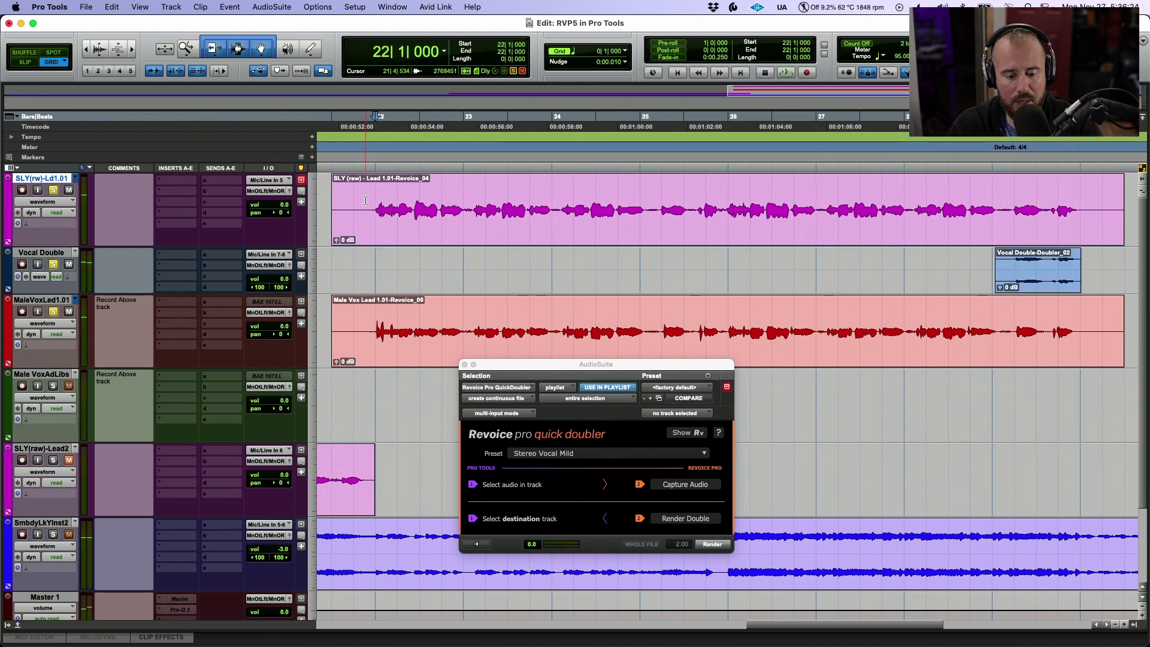
left_click(366, 202)
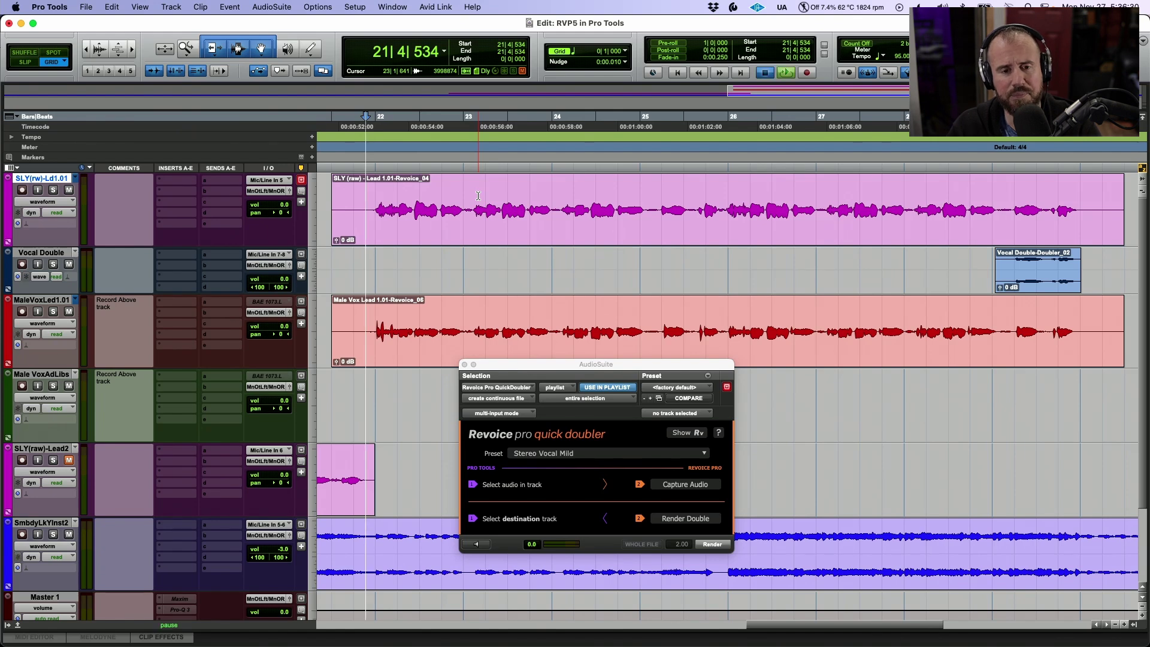
key("space")
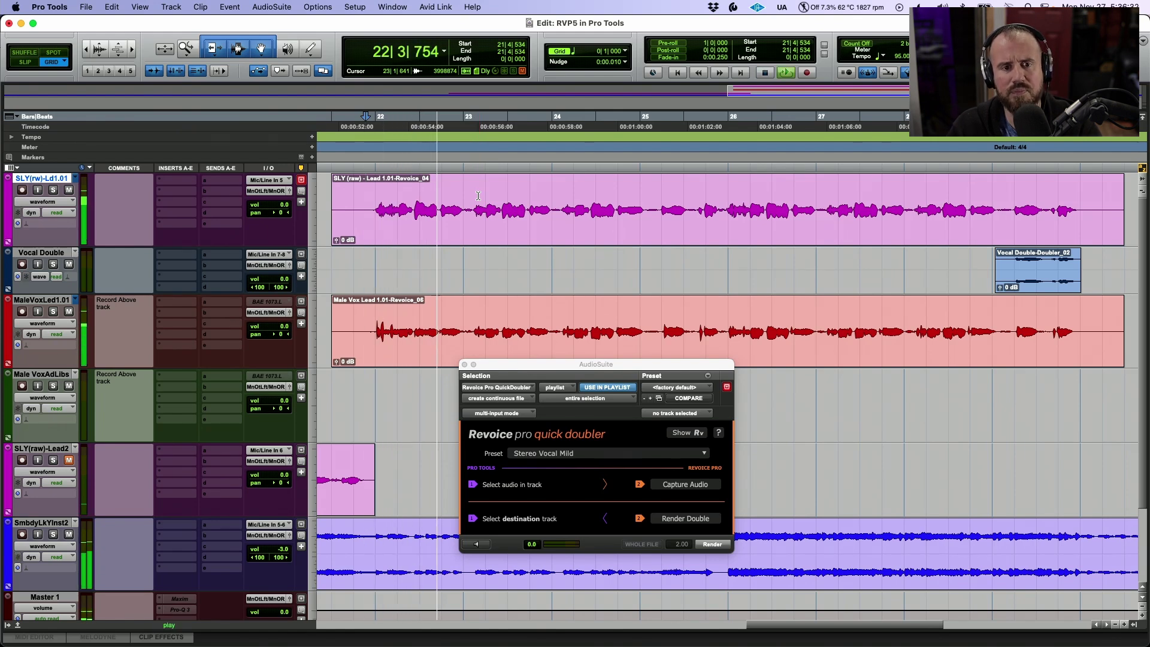